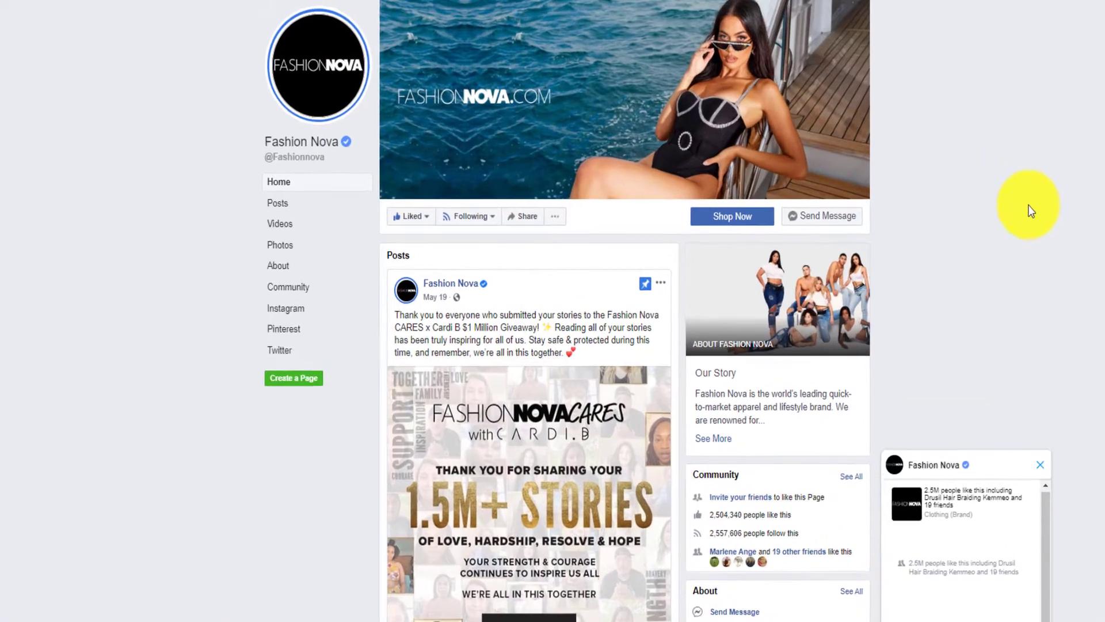
# Scroll the page and look over Steph Shopping's pink profile picture and StephShopping.com cover
pyautogui.scroll(-3, 786, 271)
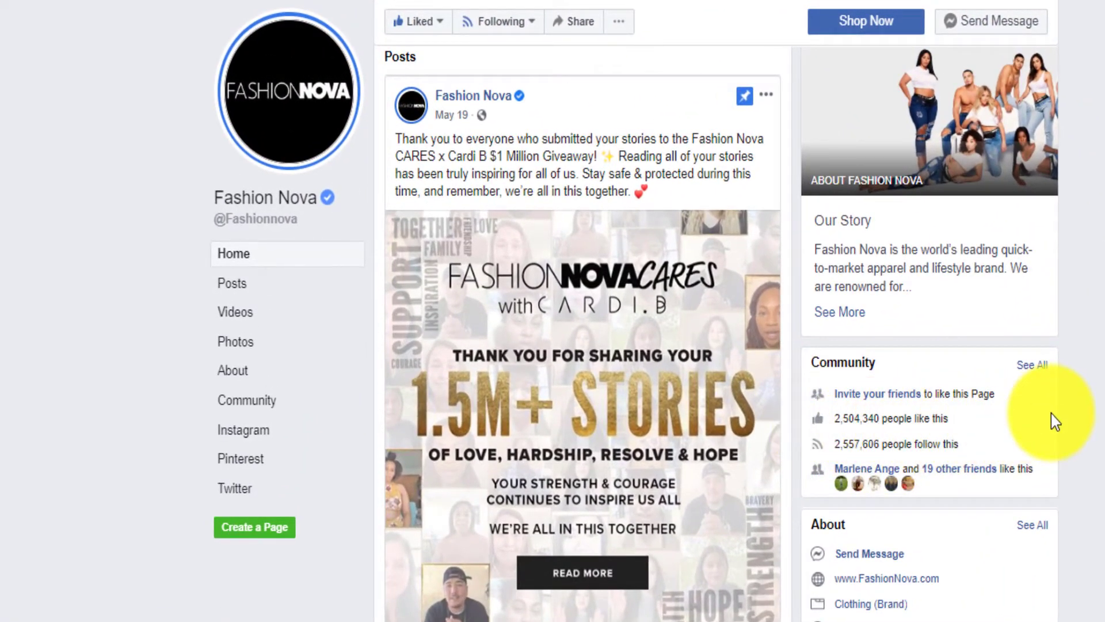
pyautogui.scroll(5, 1052, 420)
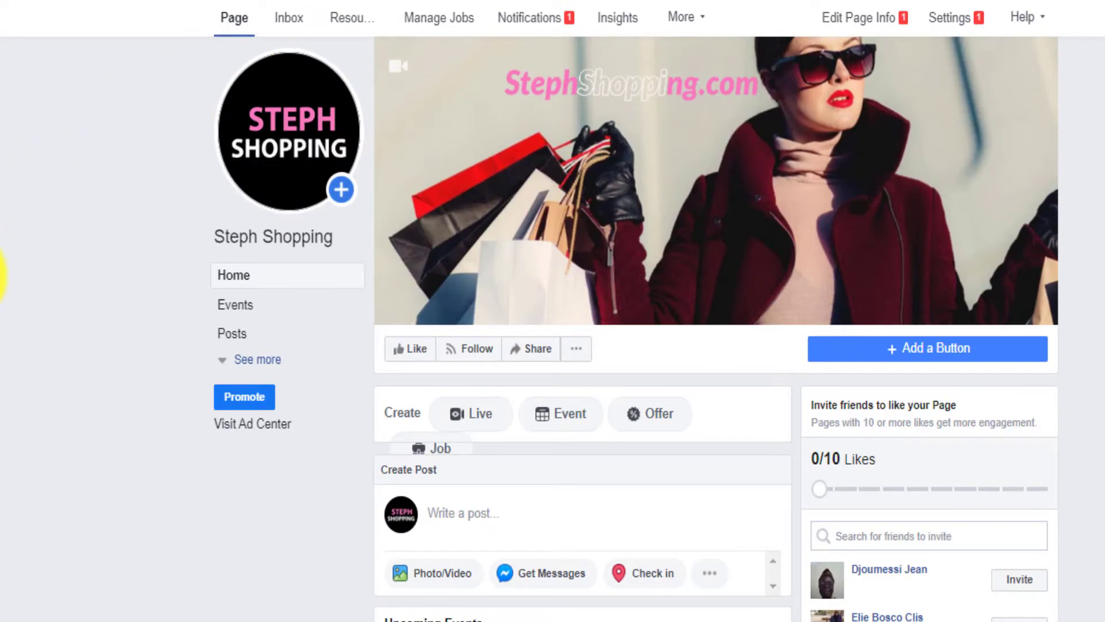
pyautogui.moveTo(259, 74)
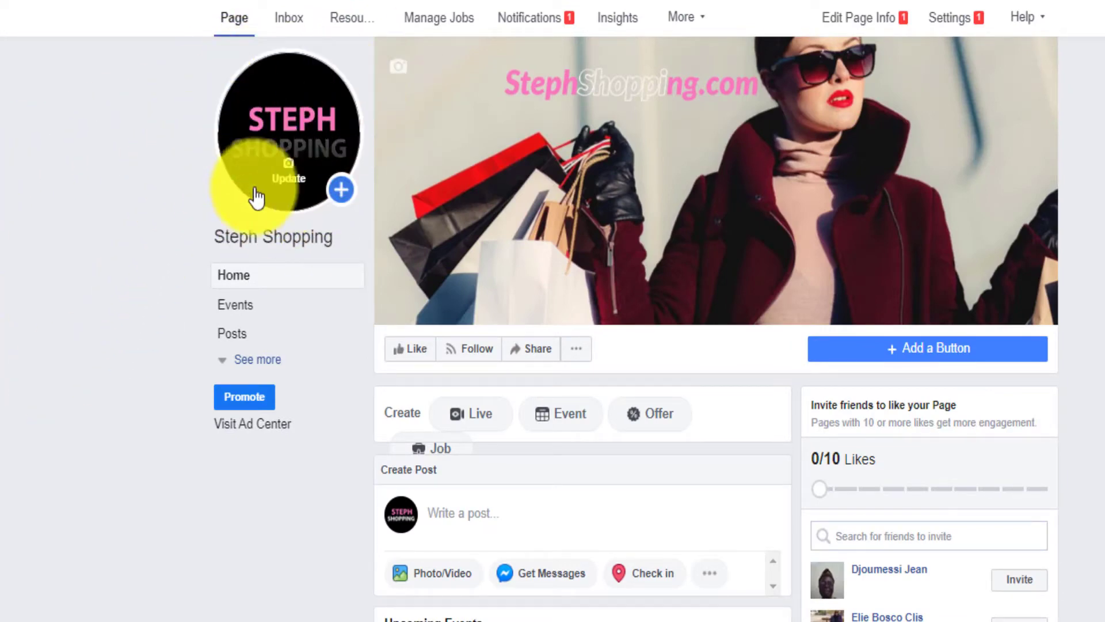
pyautogui.moveTo(957, 185)
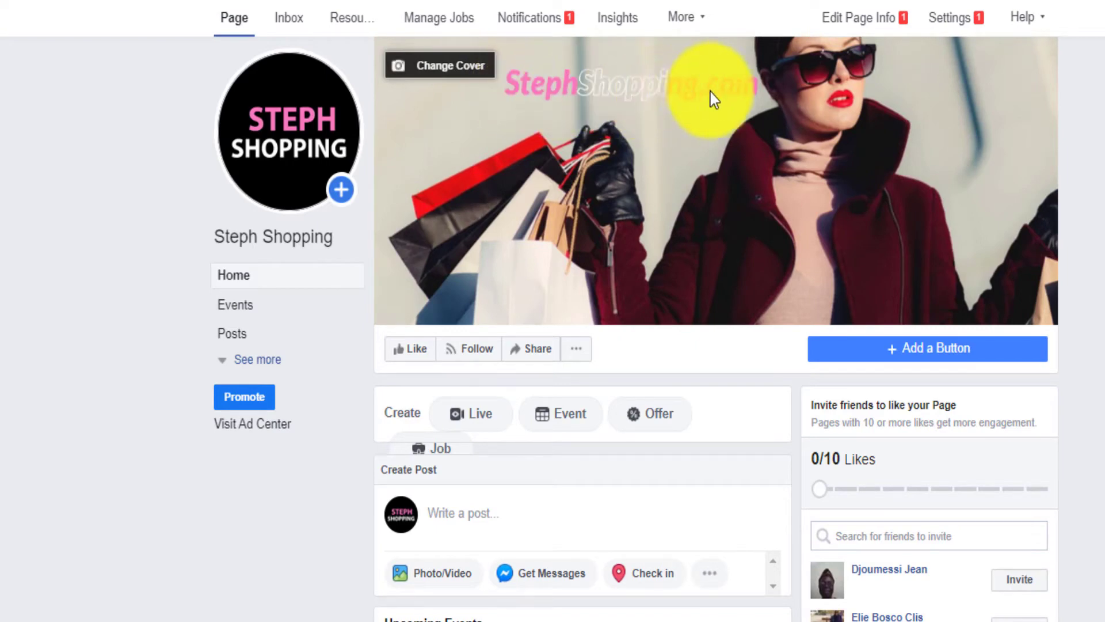
pyautogui.scroll(-12, 529, 109)
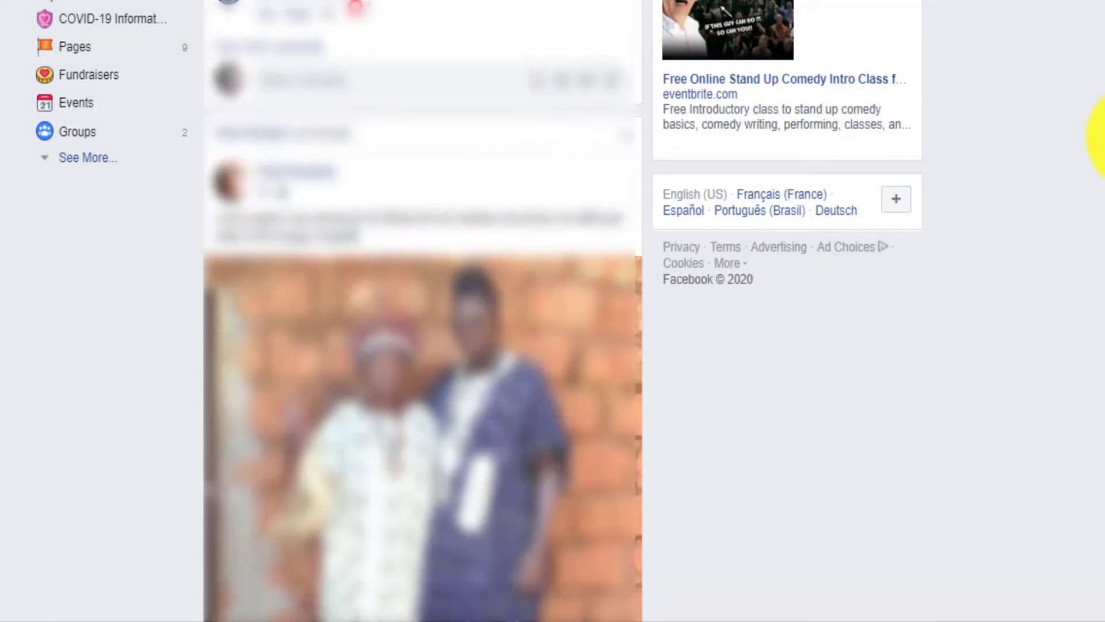
# Scroll back up to the top of the news feed
pyautogui.scroll(10, 1102, 135)
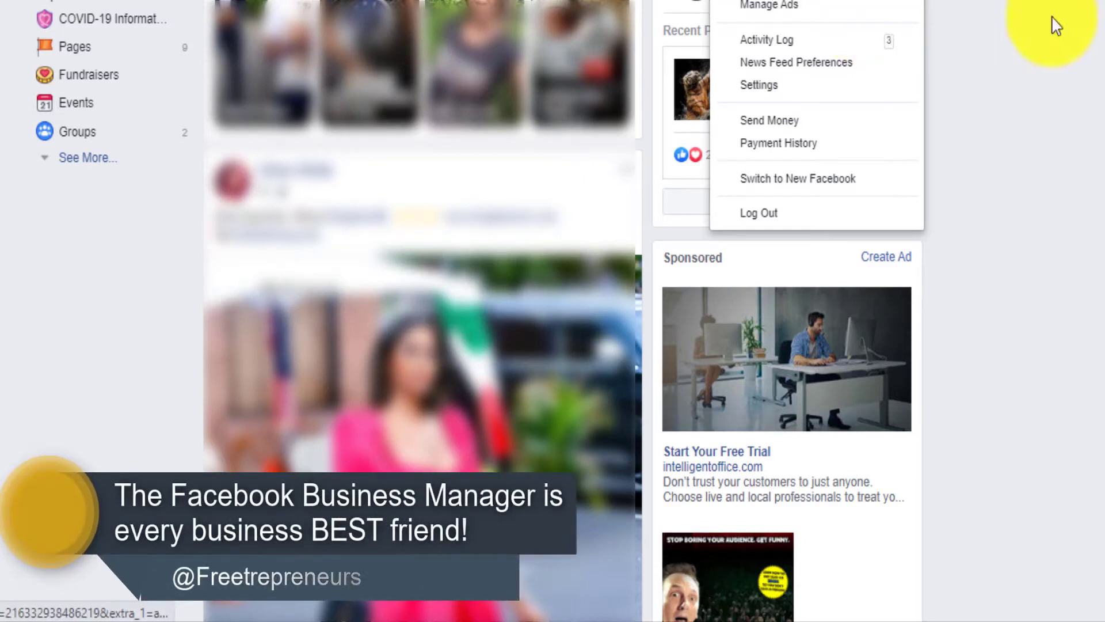
# Switch to the new Facebook layout and bring up the Create menu
pyautogui.click(1091, 5)
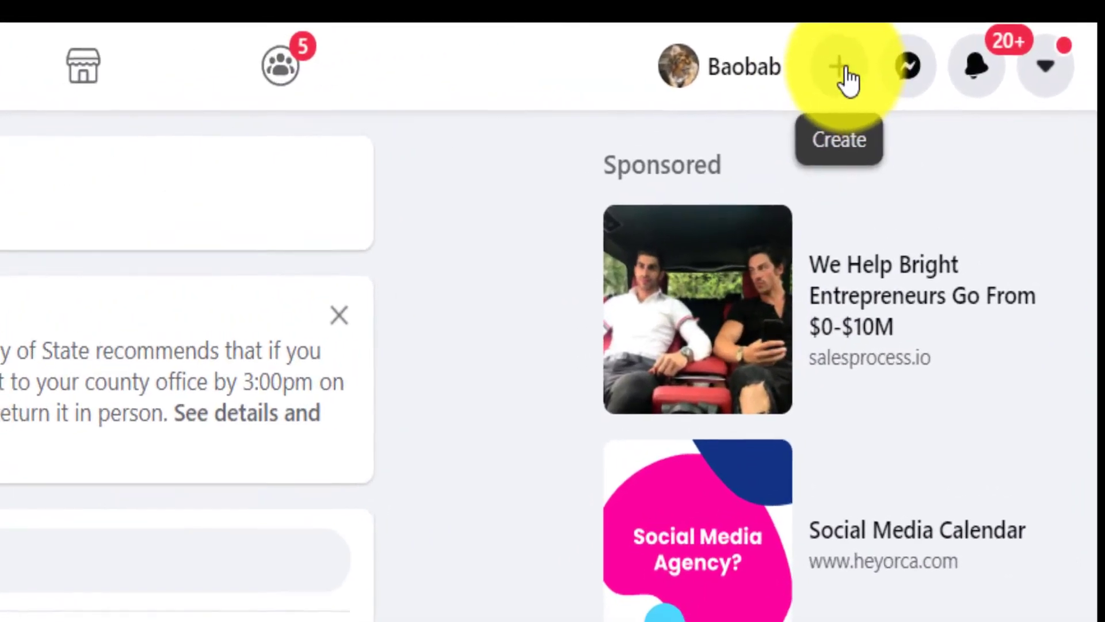
pyautogui.click(934, 47)
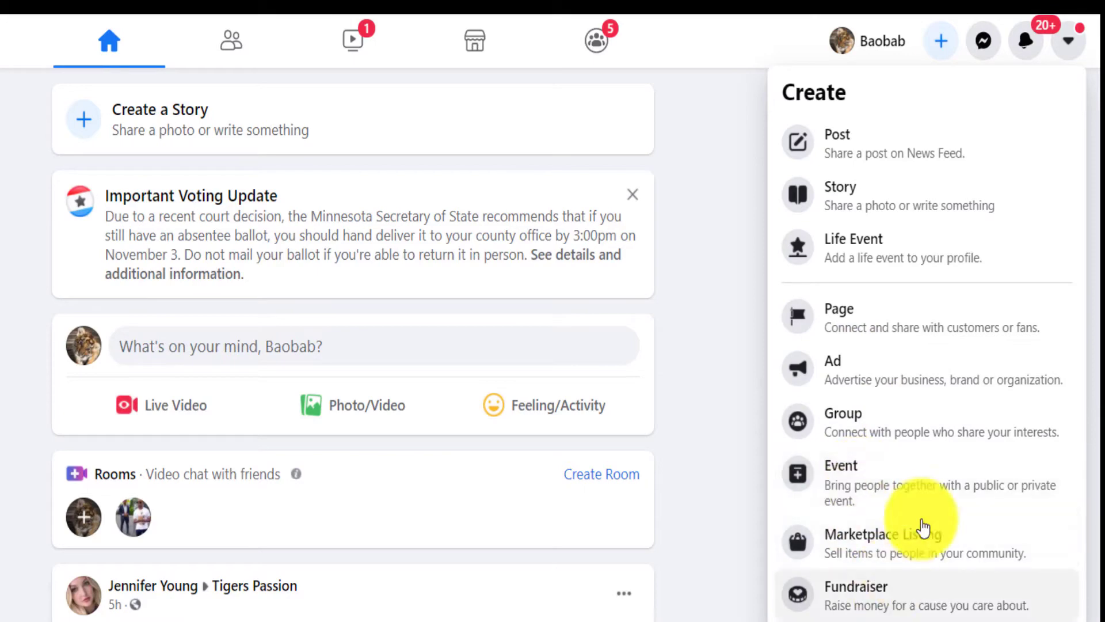
# Start a new Page named The MMS Exp and begin searching categories for 'Bu'
pyautogui.click(875, 318)
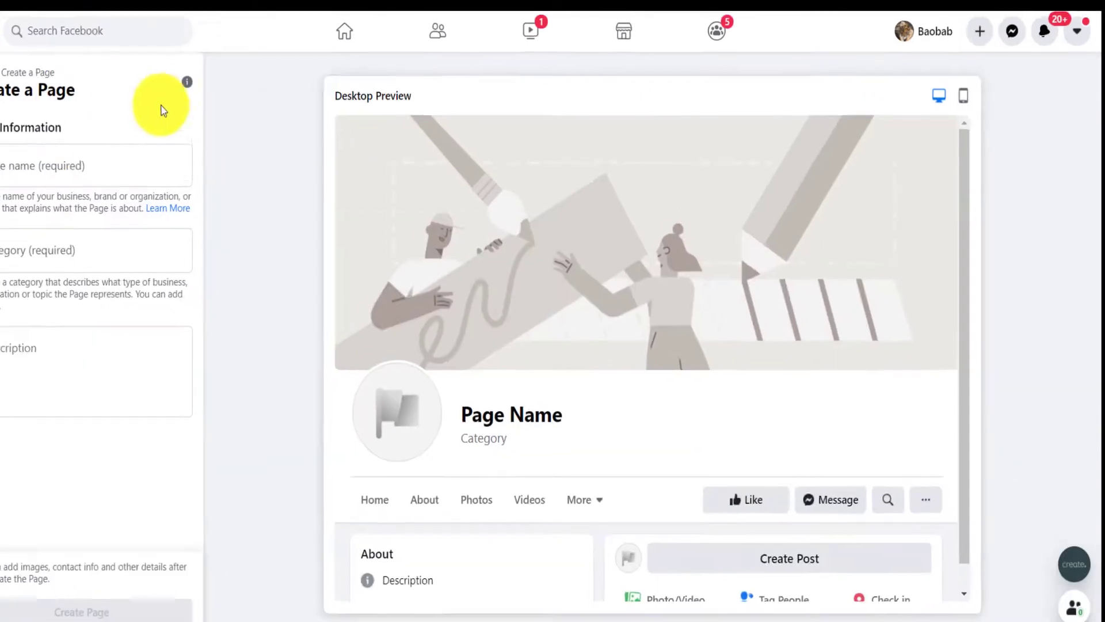
pyautogui.click(87, 161)
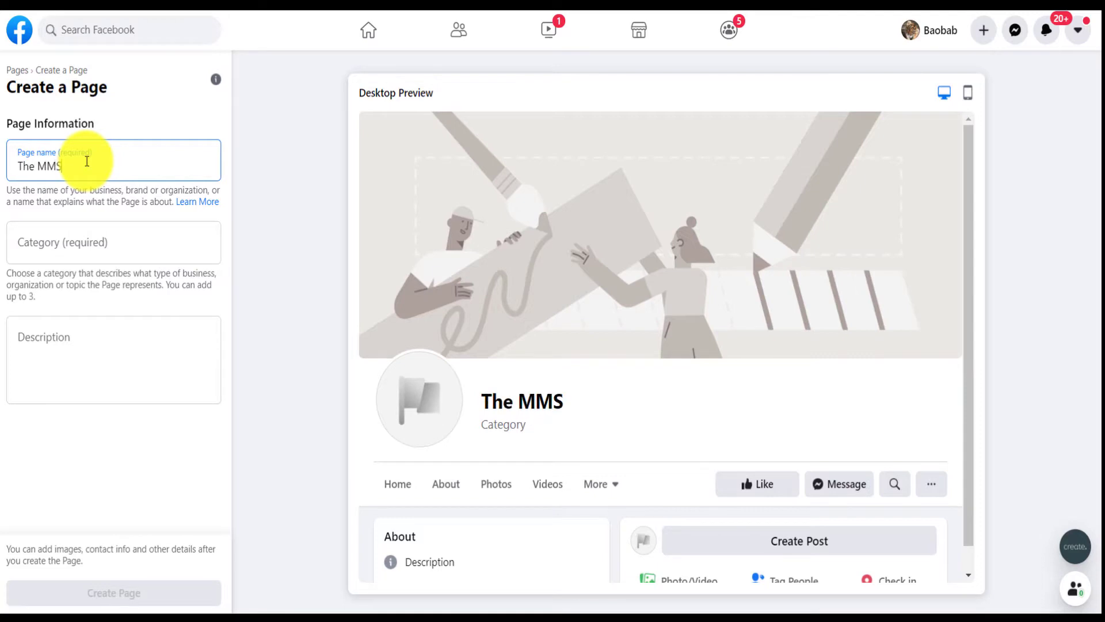
pyautogui.click(116, 235)
pyautogui.write('Bu')
pyautogui.press('BackSpace')
pyautogui.press('BackSpace')
pyautogui.press('BackSpace')
pyautogui.press('BackSpace')
pyautogui.press('BackSpace')
pyautogui.press('BackSpace')
pyautogui.press('BackSpace')
pyautogui.press('BackSpace')
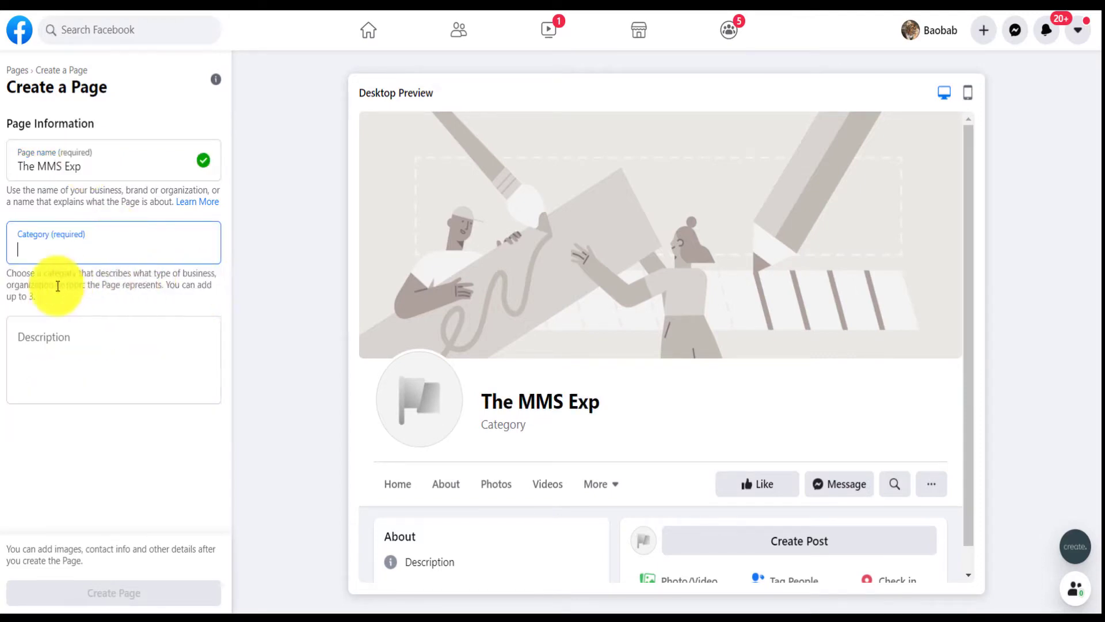
# Pick Not a Business as the page category from the suggestions list
pyautogui.click(87, 252)
pyautogui.click(263, 241)
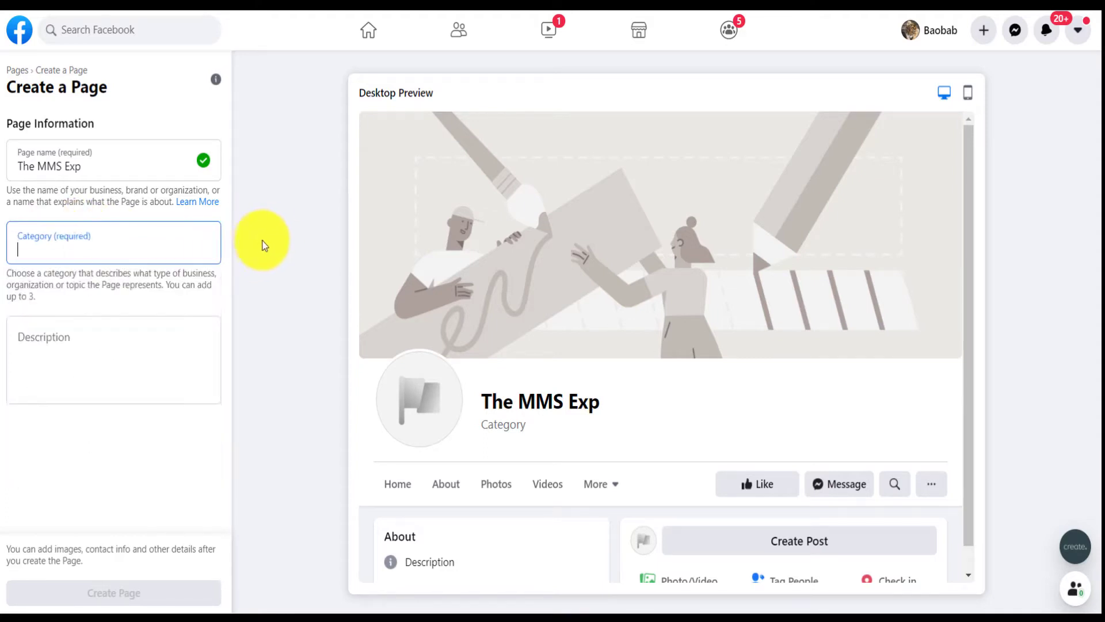
pyautogui.click(72, 252)
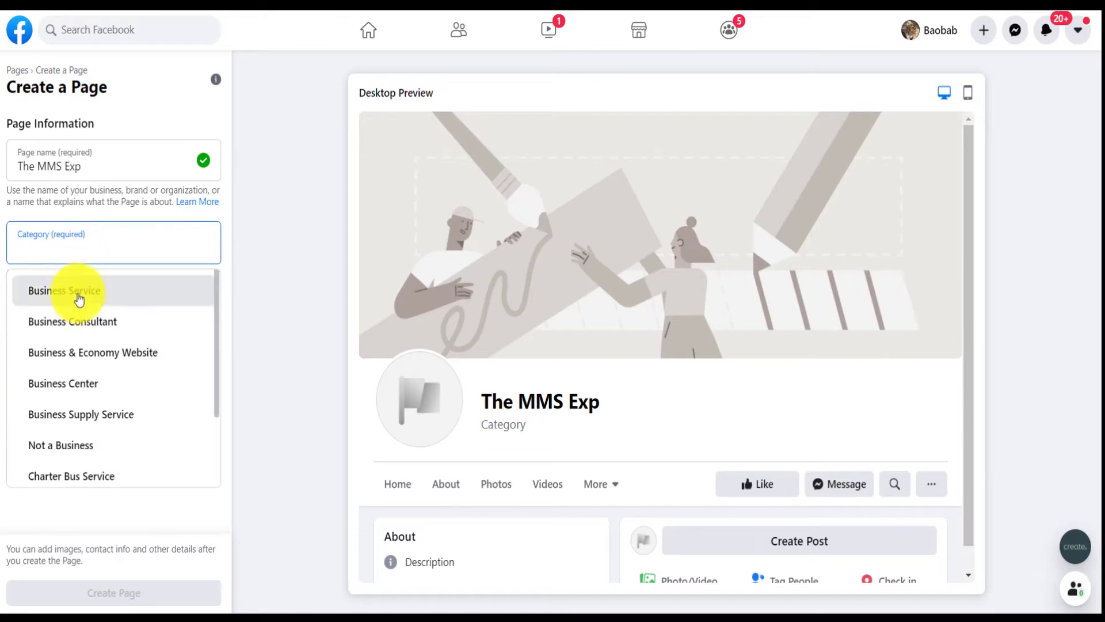
pyautogui.scroll(-2, 80, 300)
pyautogui.scroll(2, 83, 305)
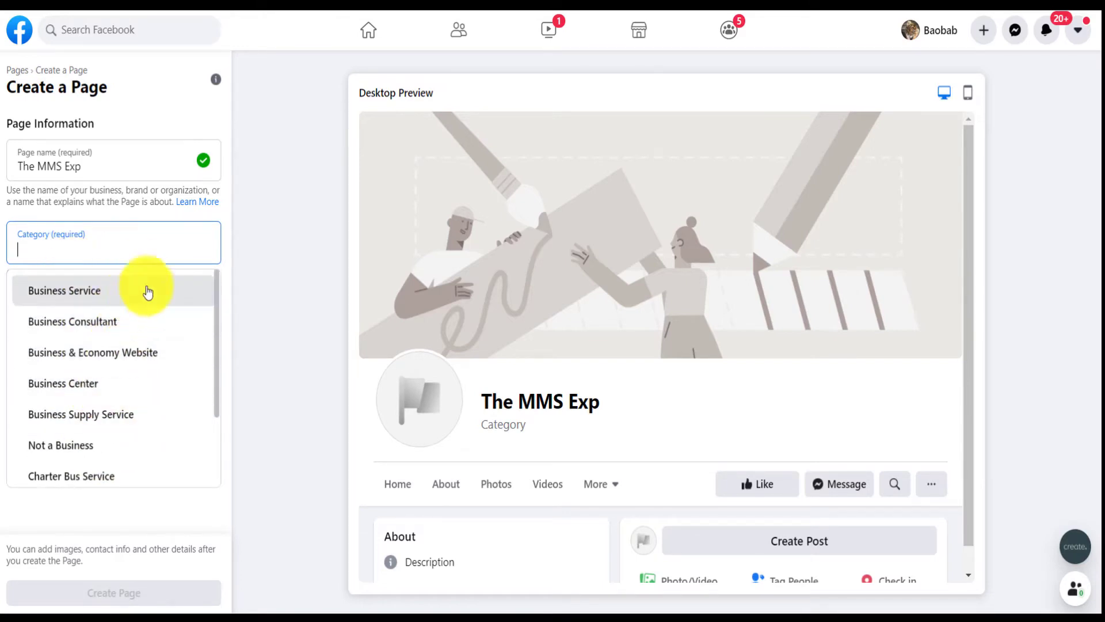
pyautogui.click(144, 263)
pyautogui.click(88, 256)
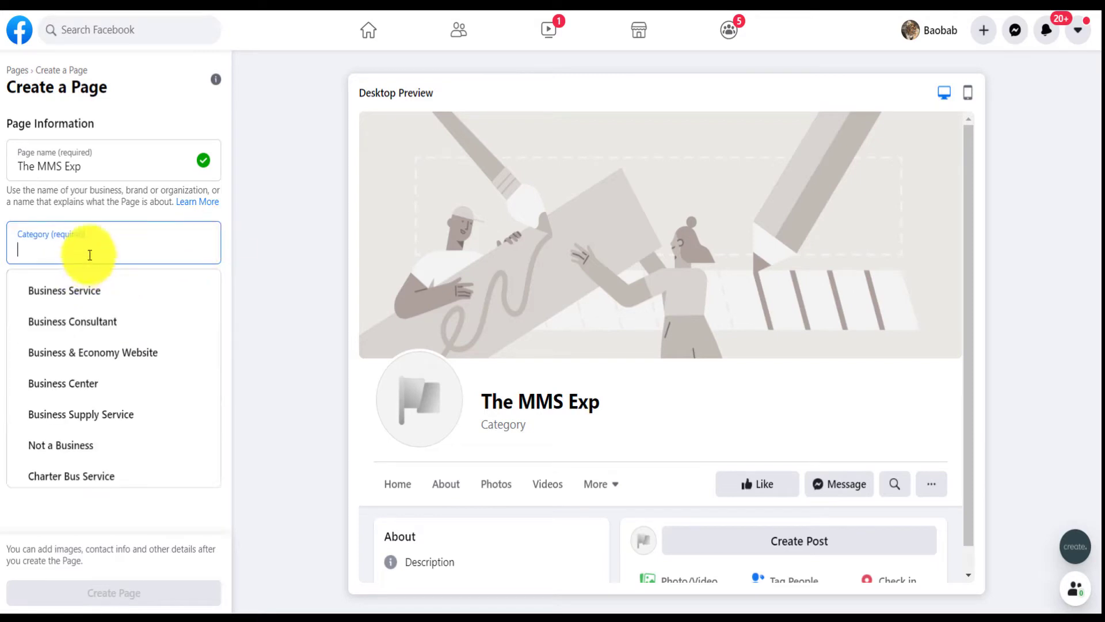
pyautogui.click(83, 442)
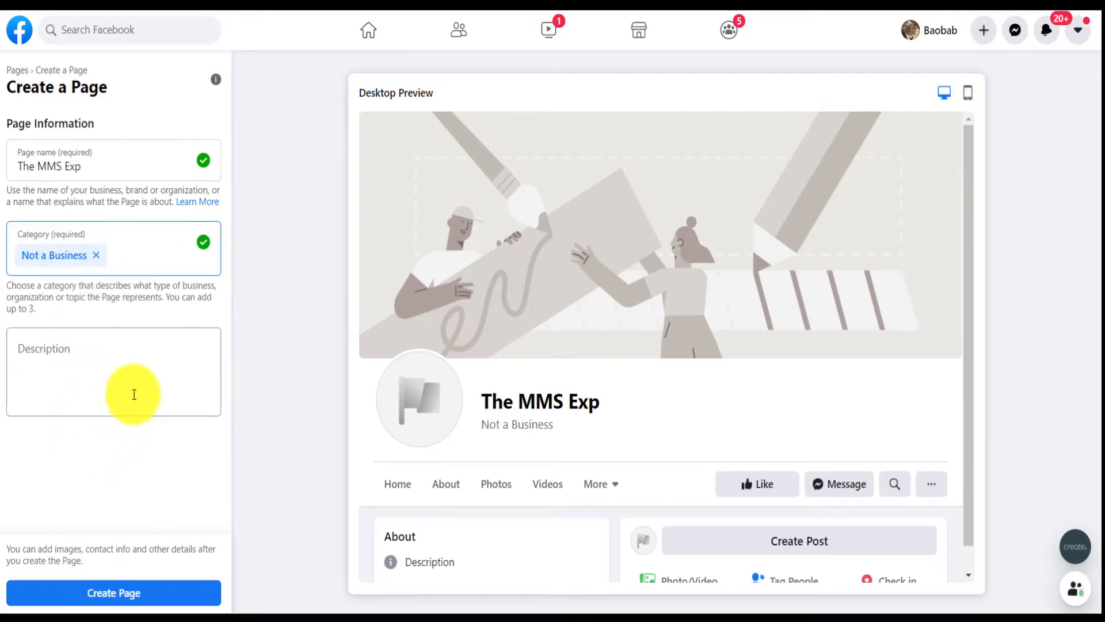
# Paste the description 'This page is for entrepreneurs.' and check the mobile preview
pyautogui.click(142, 370)
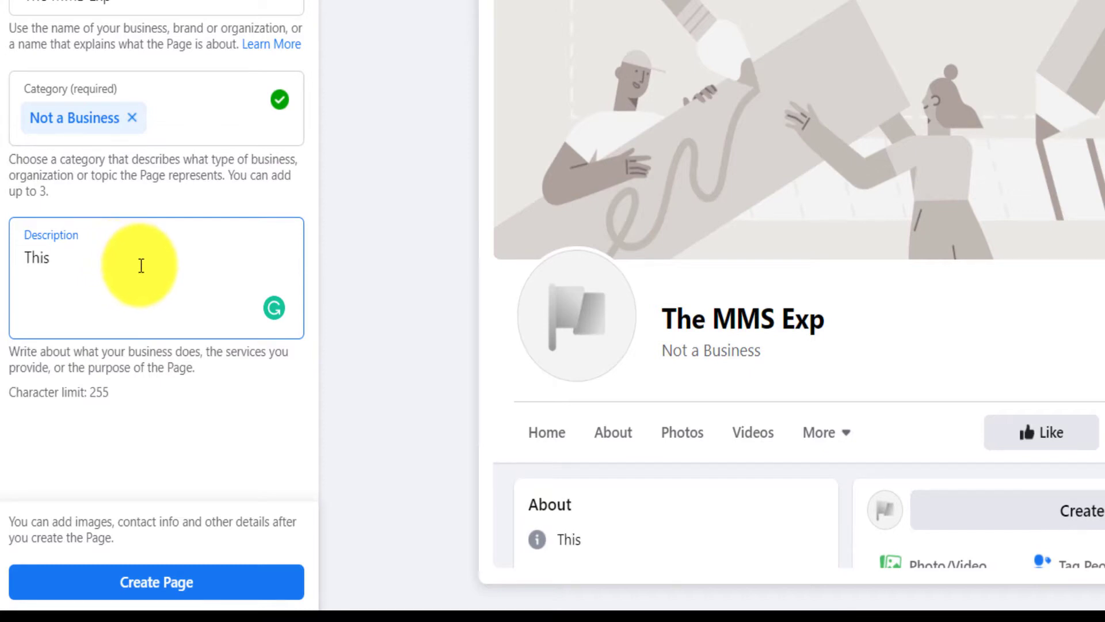
pyautogui.write('page is for entrepreneurs.')
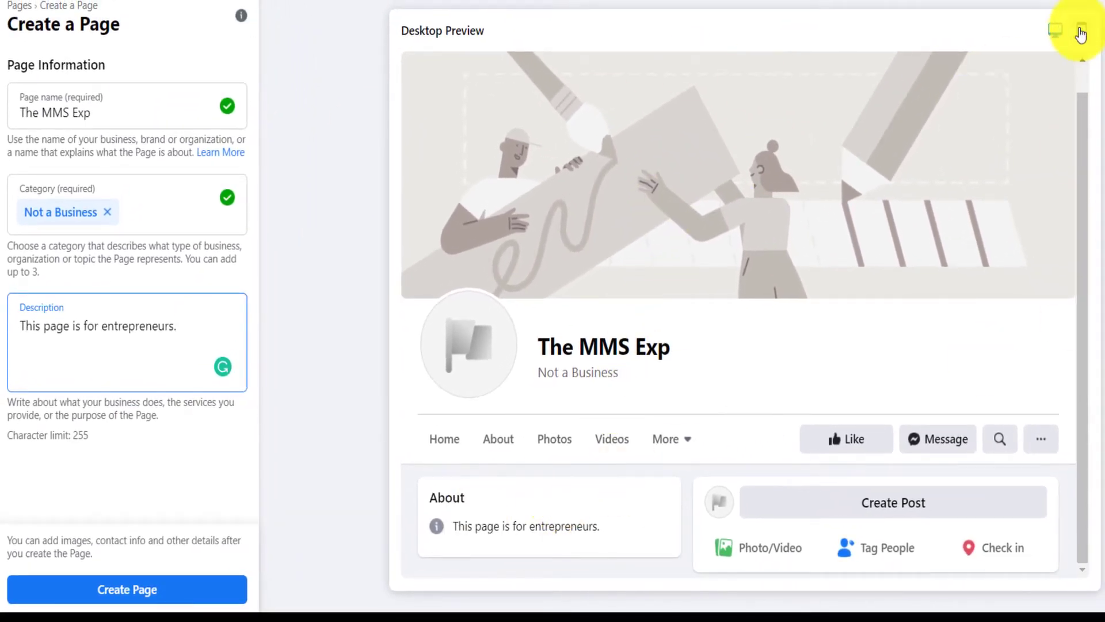
pyautogui.click(1081, 34)
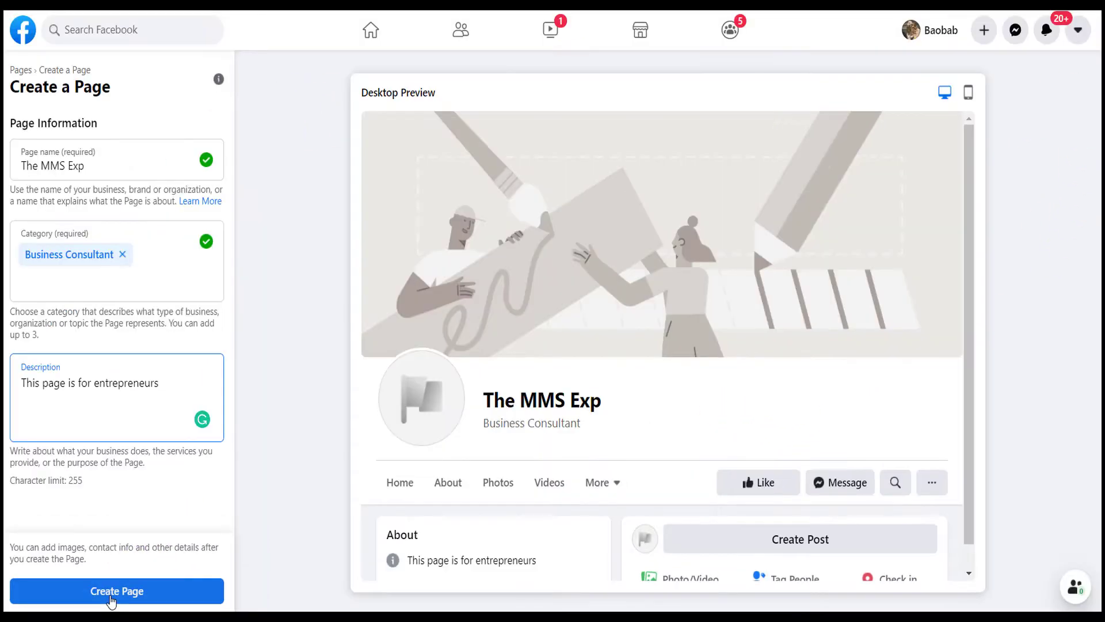
# Submit the new page, review the Set Up Your Page images section, then switch to classic Create a Page
pyautogui.click(111, 598)
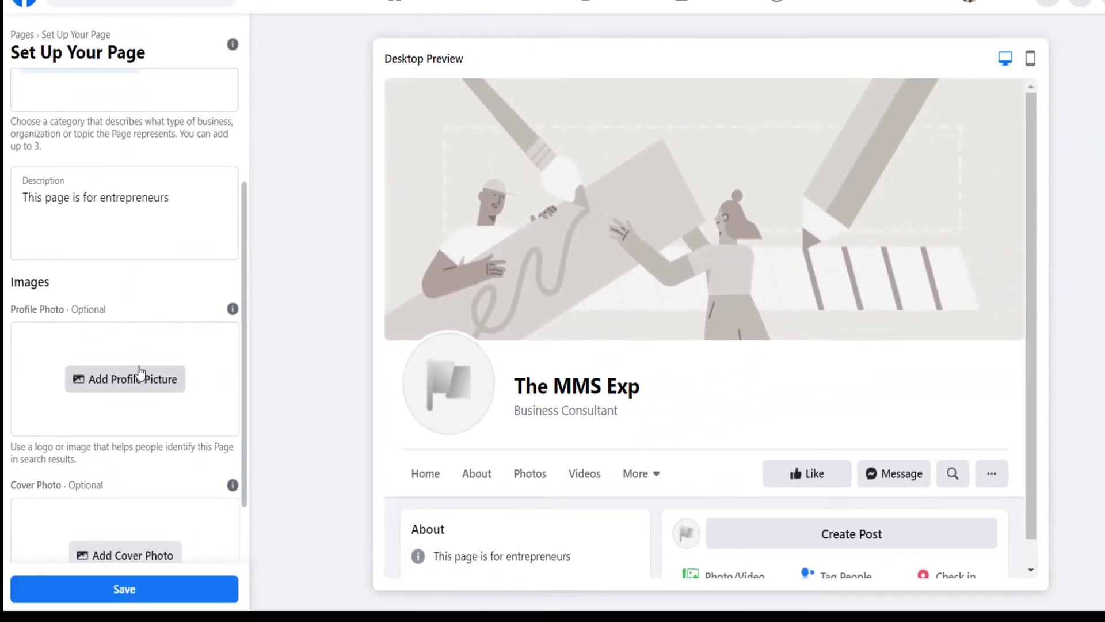
pyautogui.scroll(1, 115, 426)
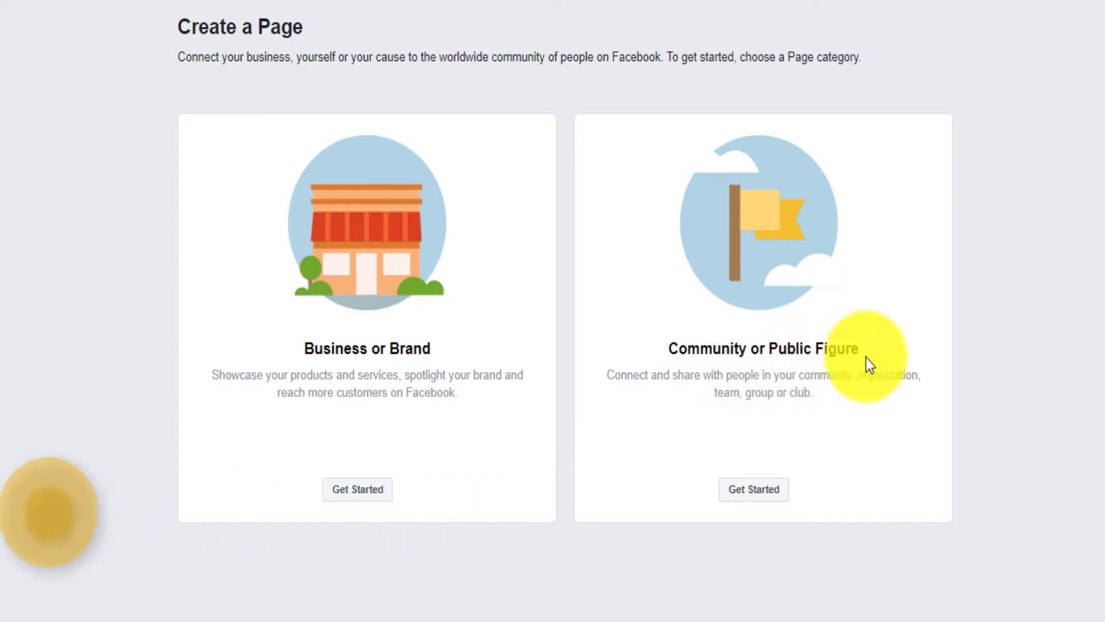
# Start a Business or Brand page named Steph Shopping with category Shopping & Retail
pyautogui.click(357, 488)
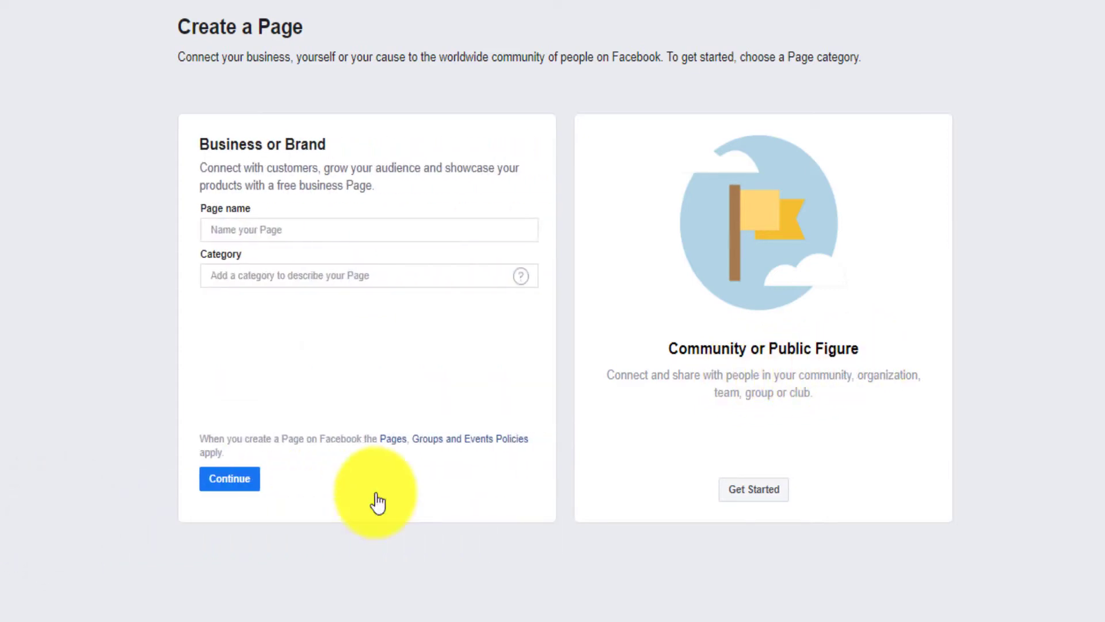
pyautogui.click(316, 233)
pyautogui.write('Steph Shopping')
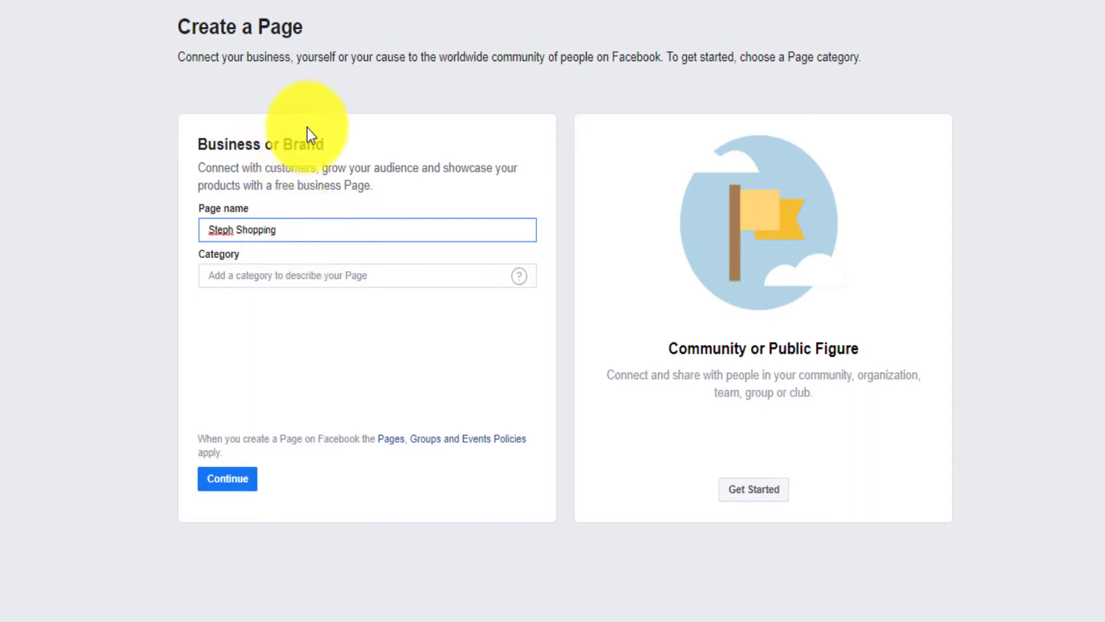
pyautogui.click(280, 277)
pyautogui.write('shopping')
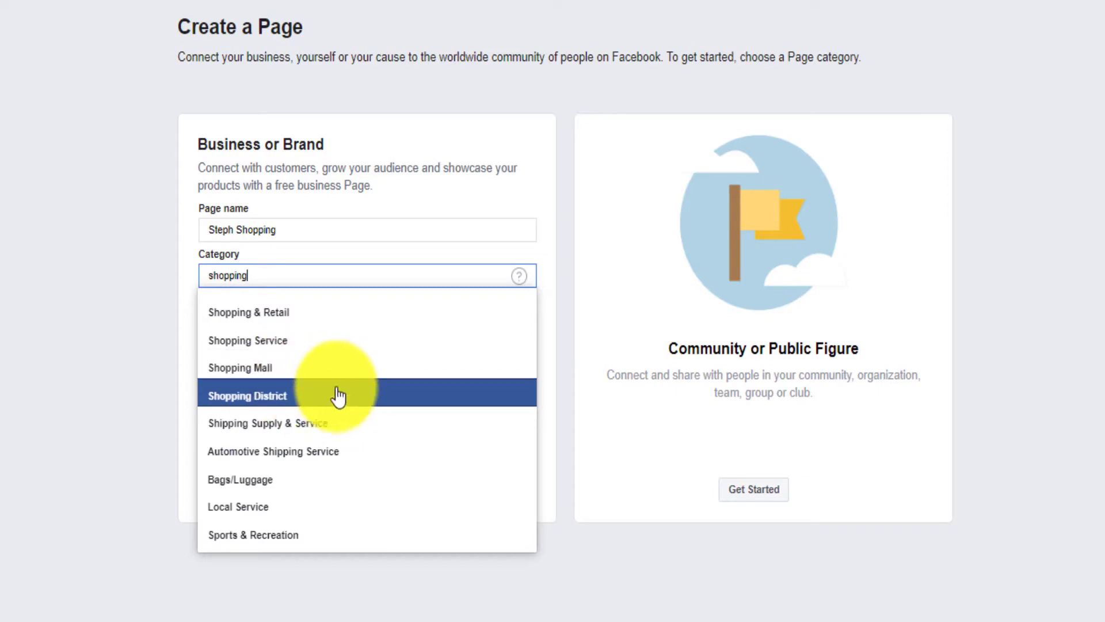
pyautogui.click(303, 319)
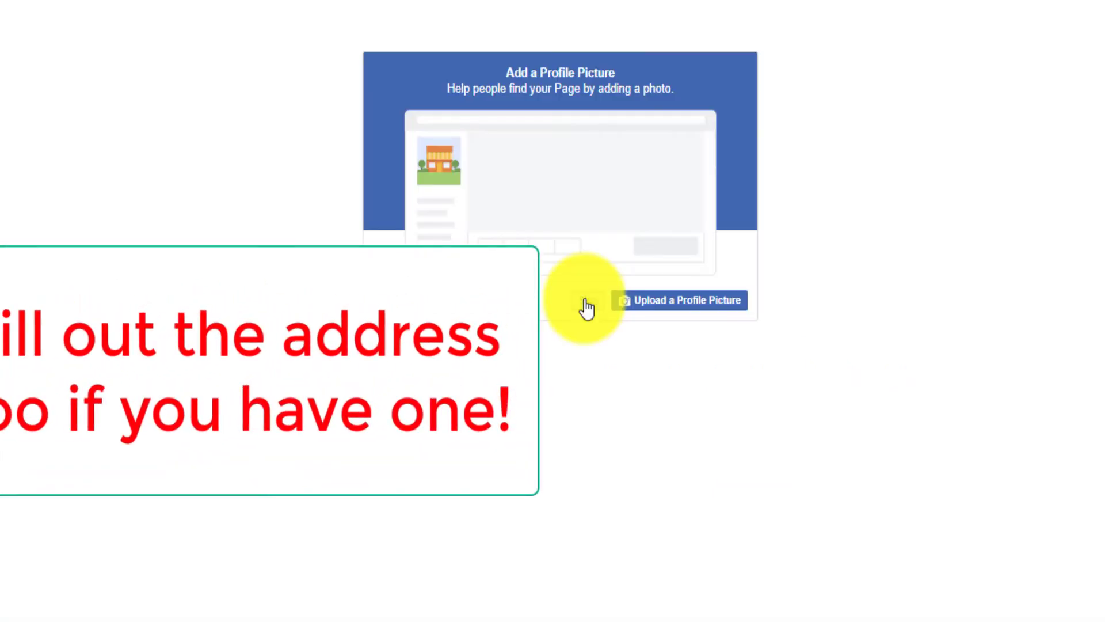
# Skip both the profile picture and the cover photo for now
pyautogui.click(587, 305)
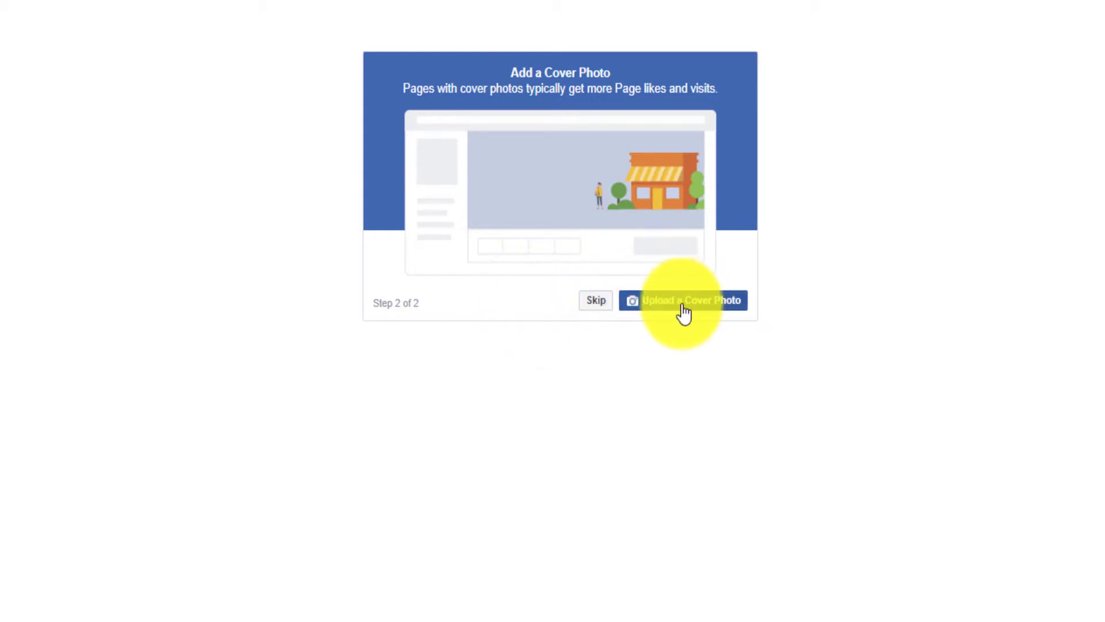
pyautogui.click(592, 301)
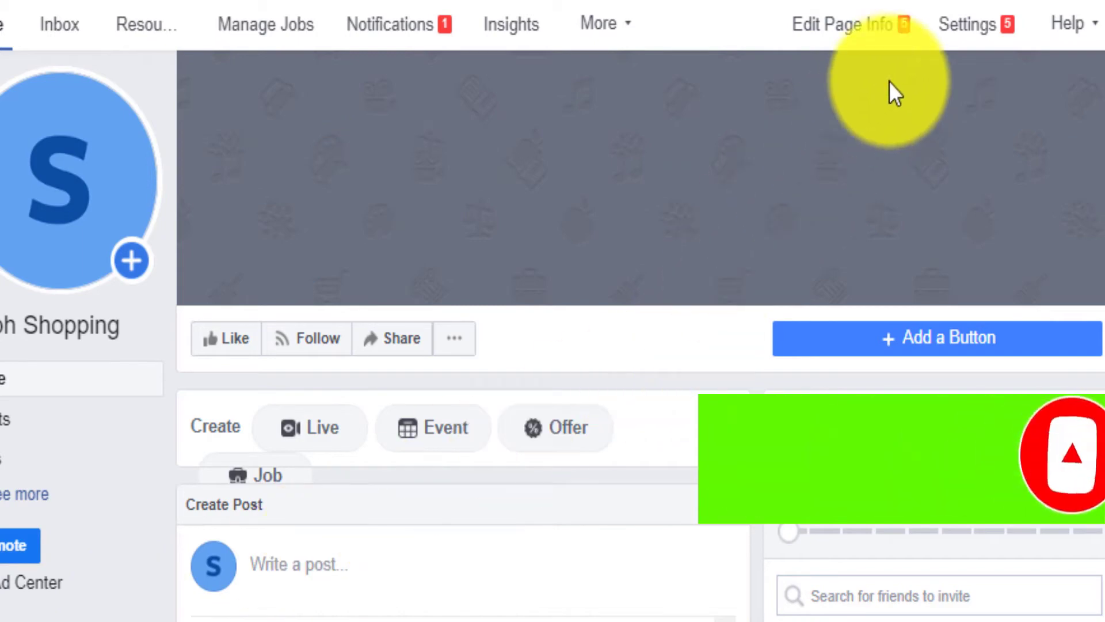
# Mark no phone number and set description 'Vente des produits de qualité pour femmes, hommes, beauté attitude'
pyautogui.click(884, 38)
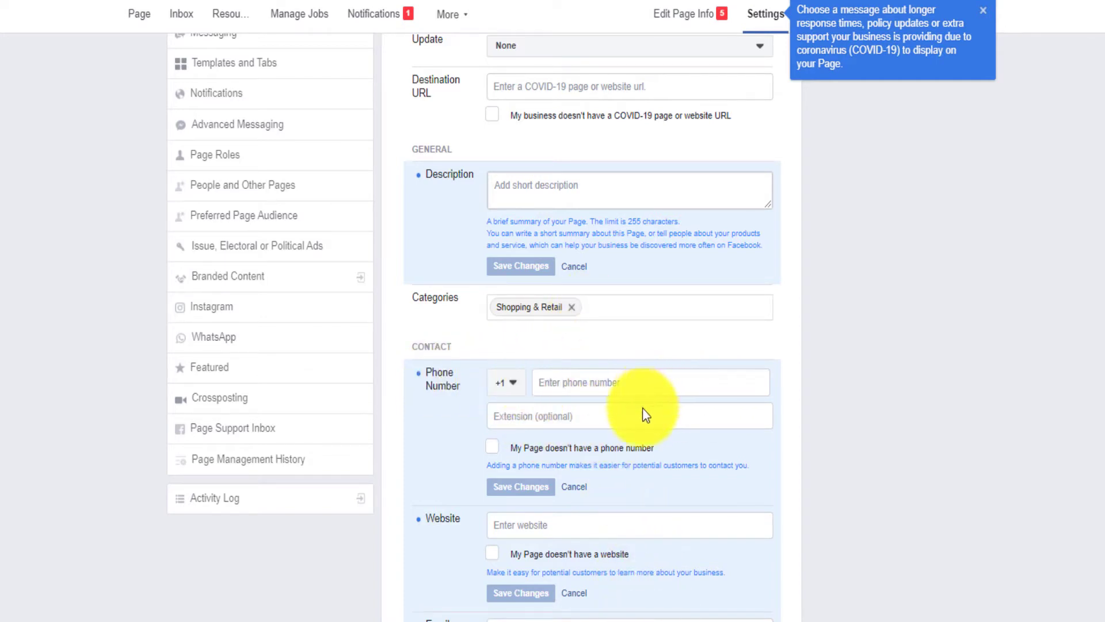
pyautogui.click(494, 449)
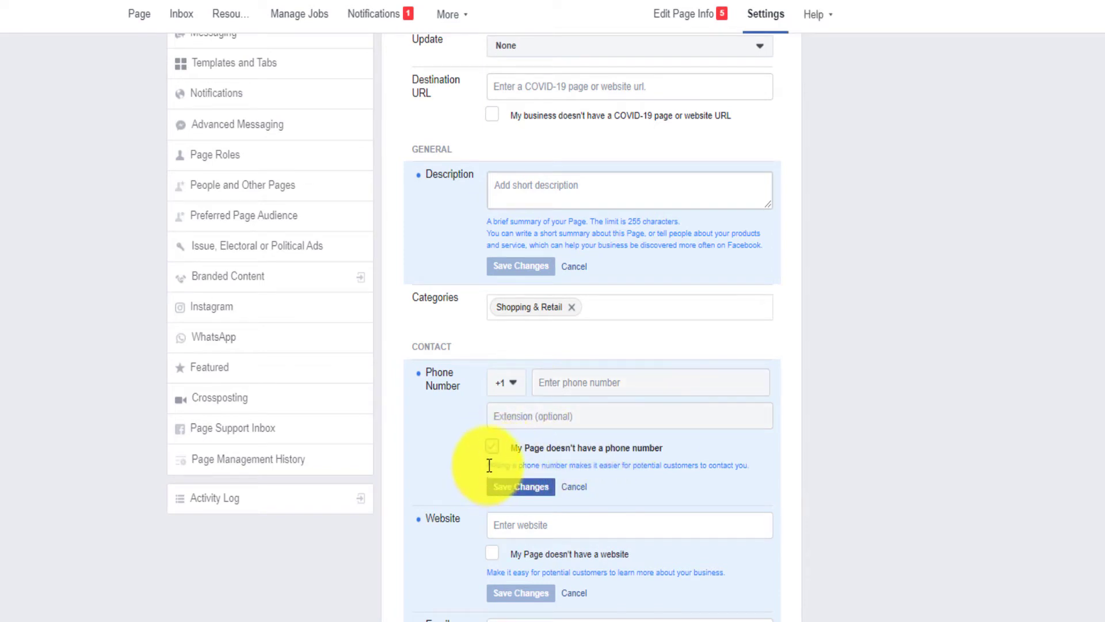
pyautogui.moveTo(490, 464); pyautogui.dragTo(726, 461)
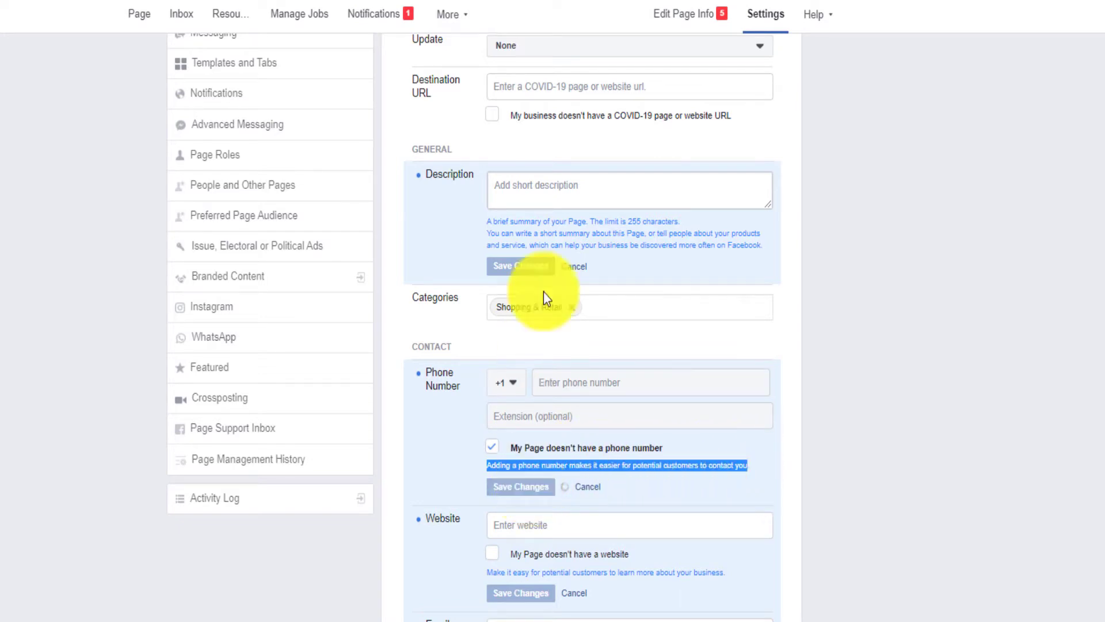
pyautogui.click(535, 186)
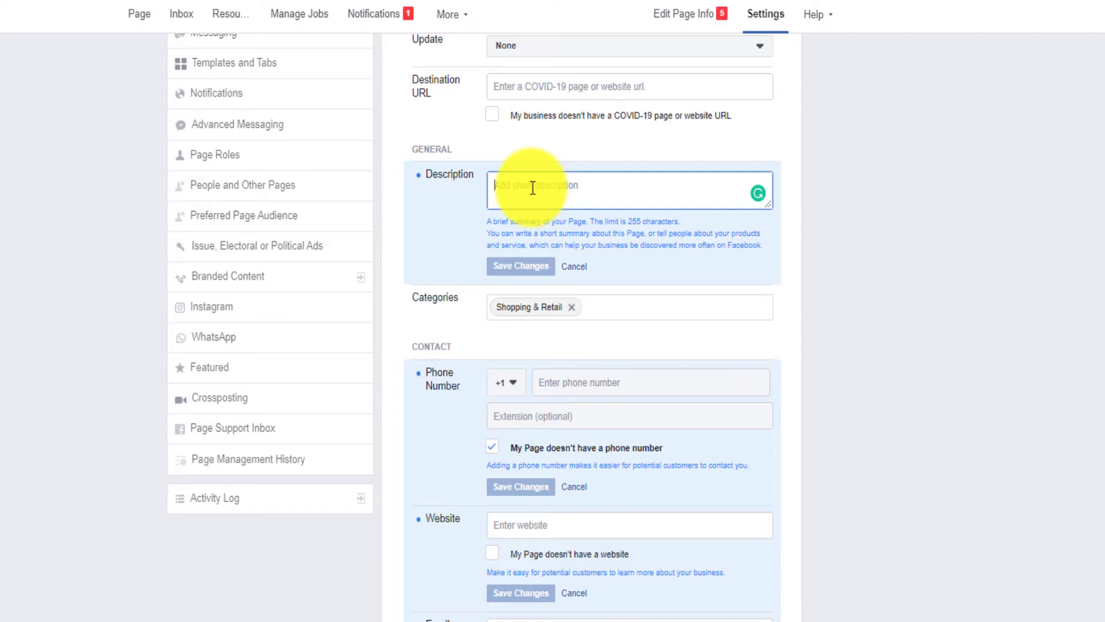
pyautogui.write('Vente des p')
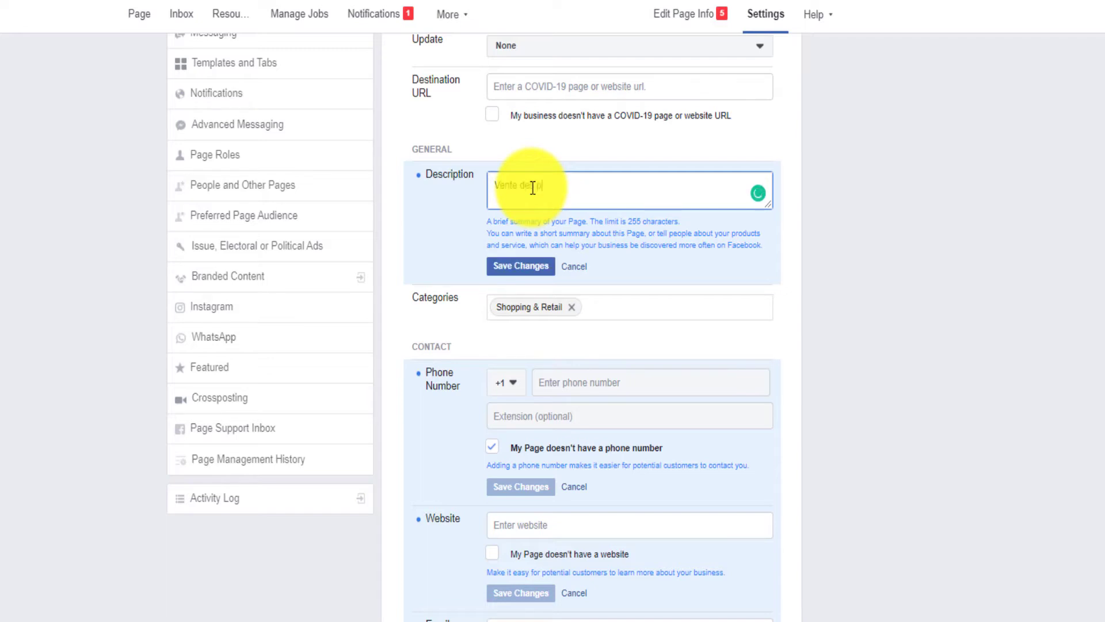
pyautogui.write('roduits de qualité pour femmes, hommes, beau')
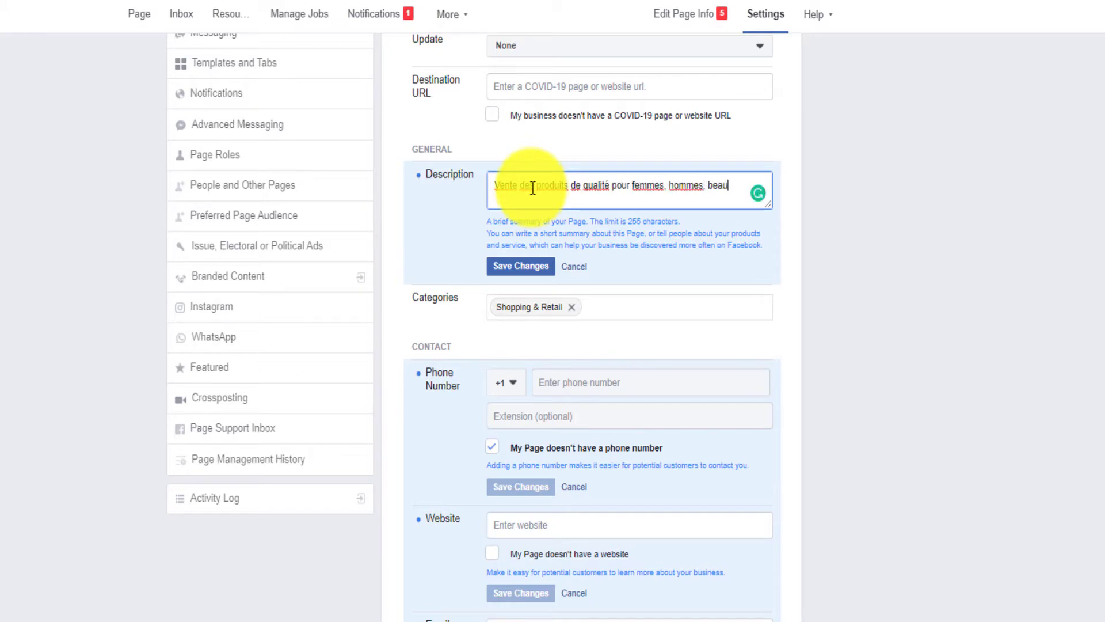
pyautogui.write('té attitude')
# Tick the no-website box, then scroll down to Hours and choose Always open
pyautogui.scroll(-4, 532, 188)
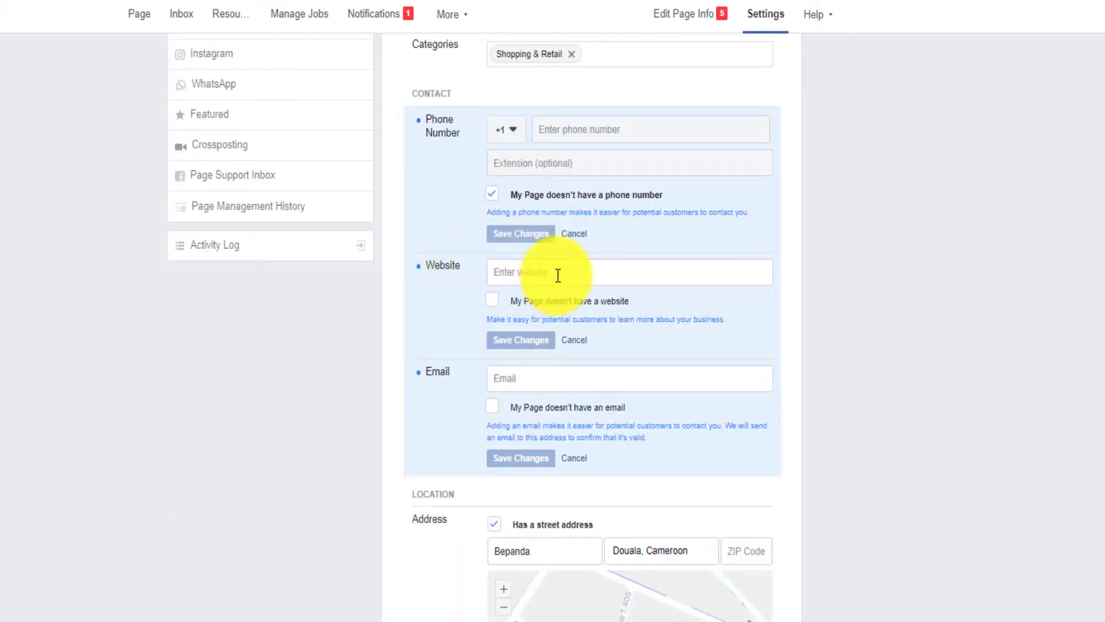
pyautogui.click(491, 306)
pyautogui.scroll(-4, 496, 344)
pyautogui.scroll(1, 554, 220)
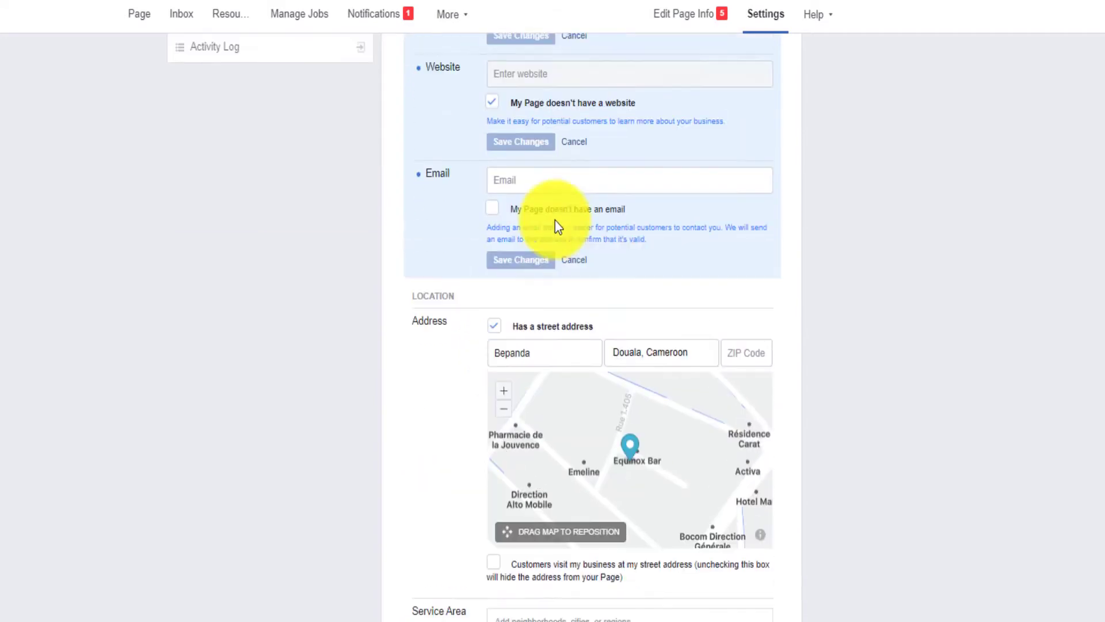
pyautogui.scroll(3, 554, 220)
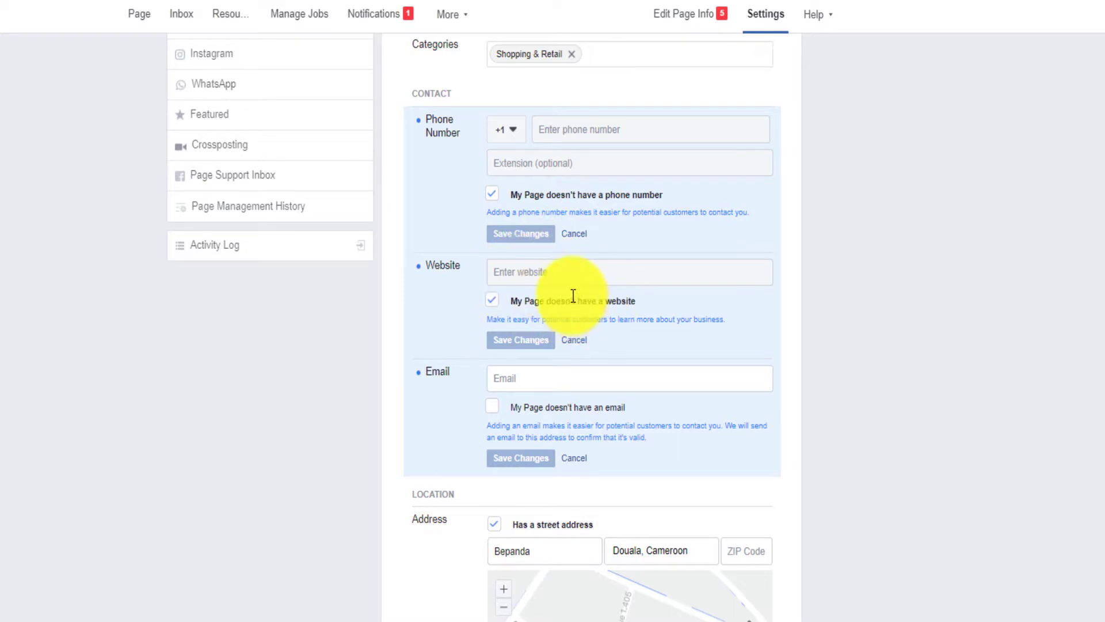
pyautogui.scroll(-3, 531, 325)
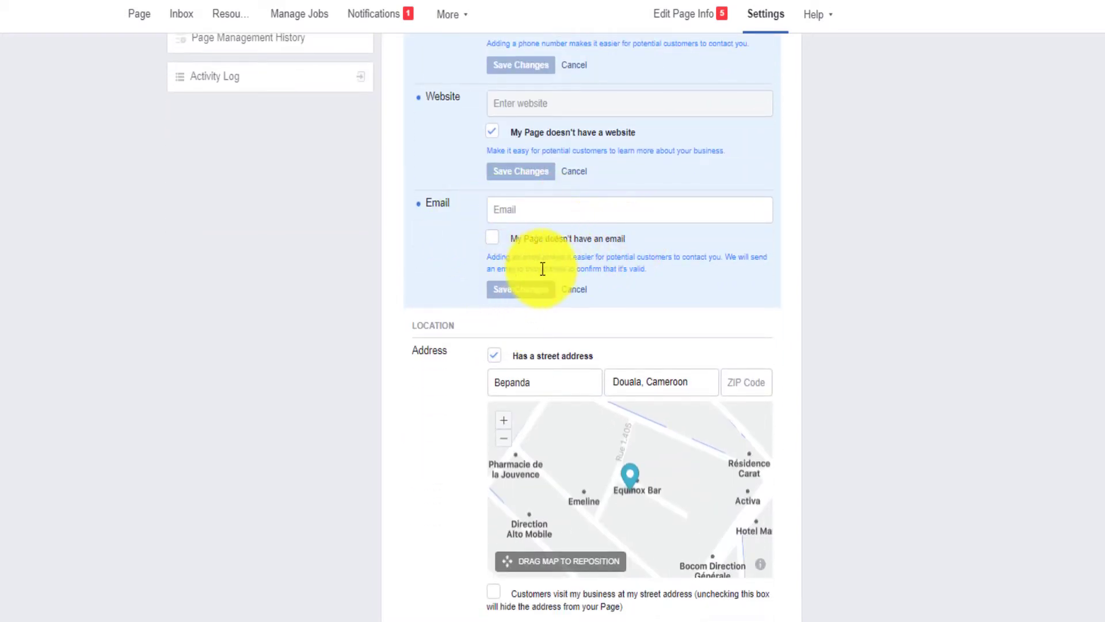
pyautogui.scroll(6, 570, 303)
pyautogui.scroll(-9, 582, 256)
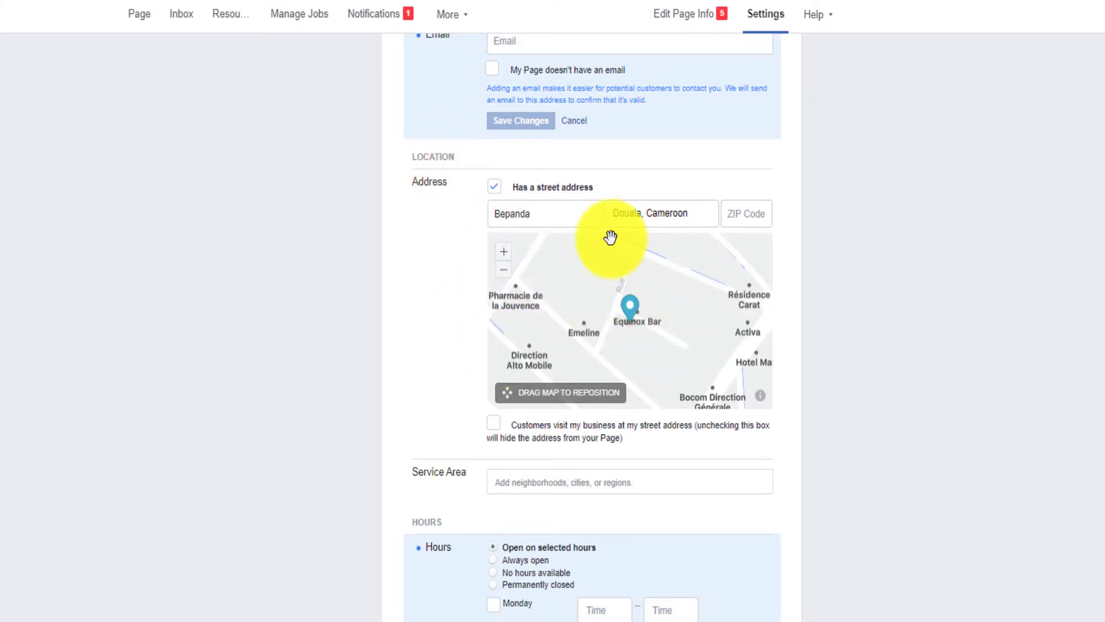
pyautogui.scroll(-5, 494, 279)
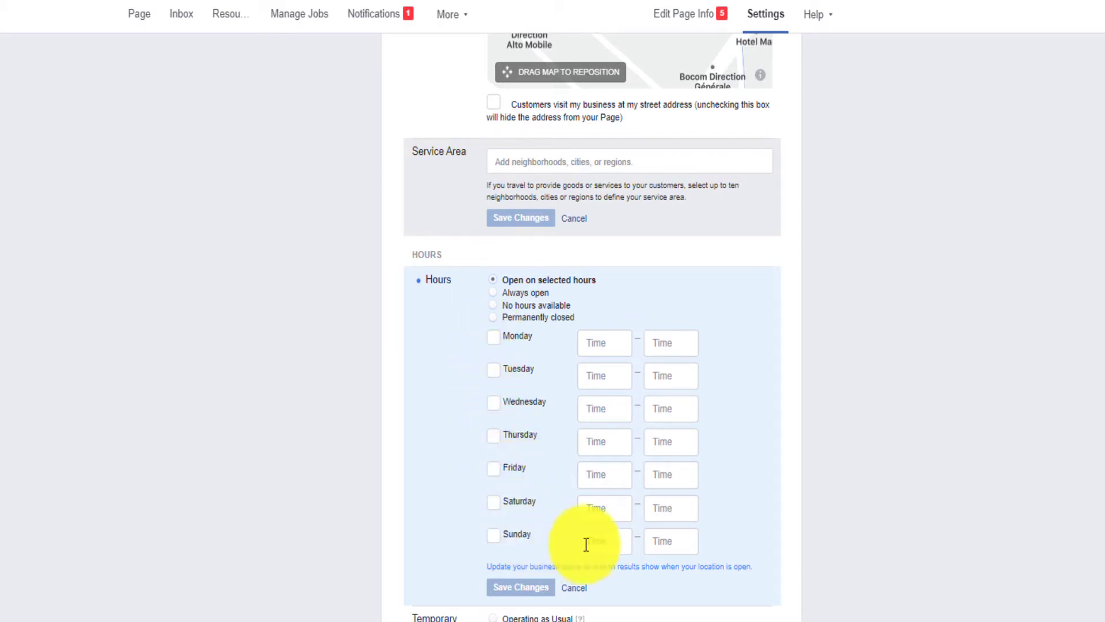
pyautogui.click(494, 293)
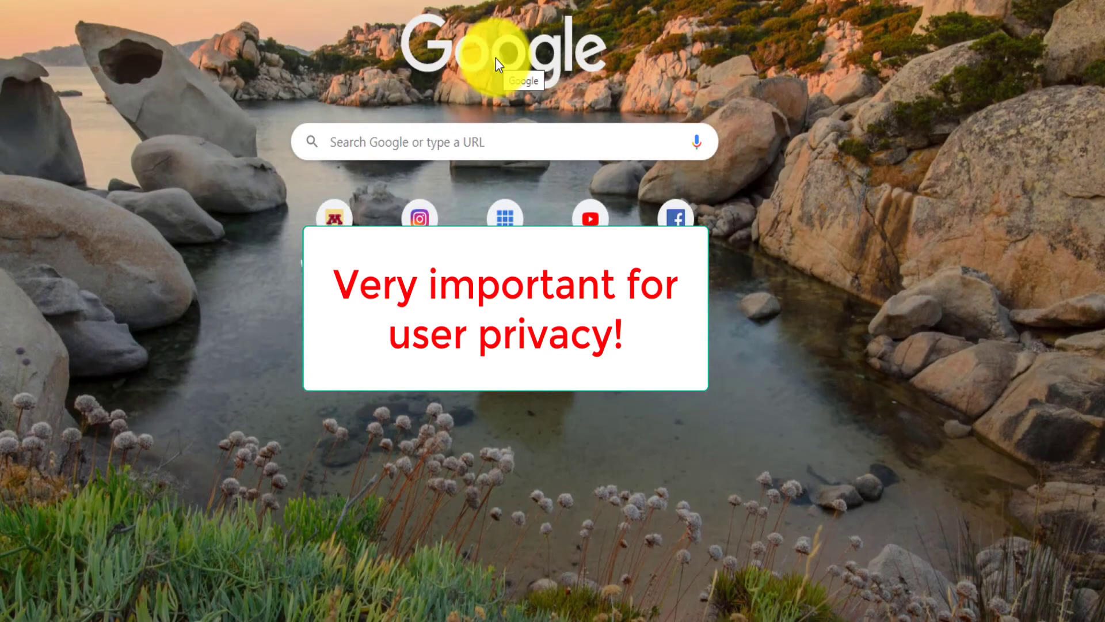
# Go to The MMS Experience website in a new tab and follow its footer Privacy Policy link
pyautogui.write('them')
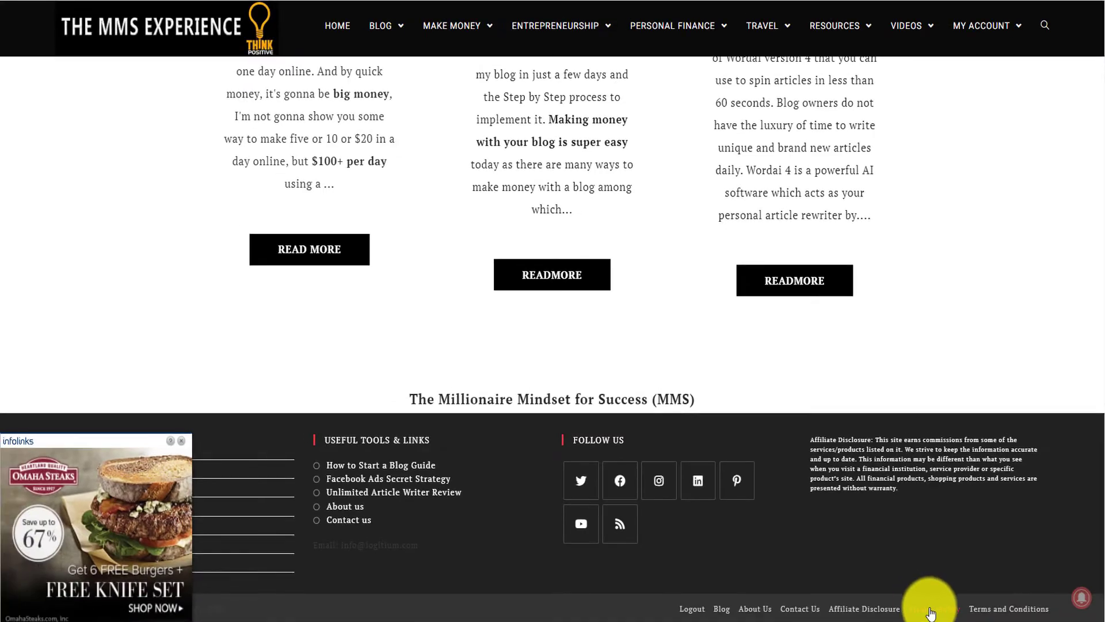
pyautogui.click(933, 610)
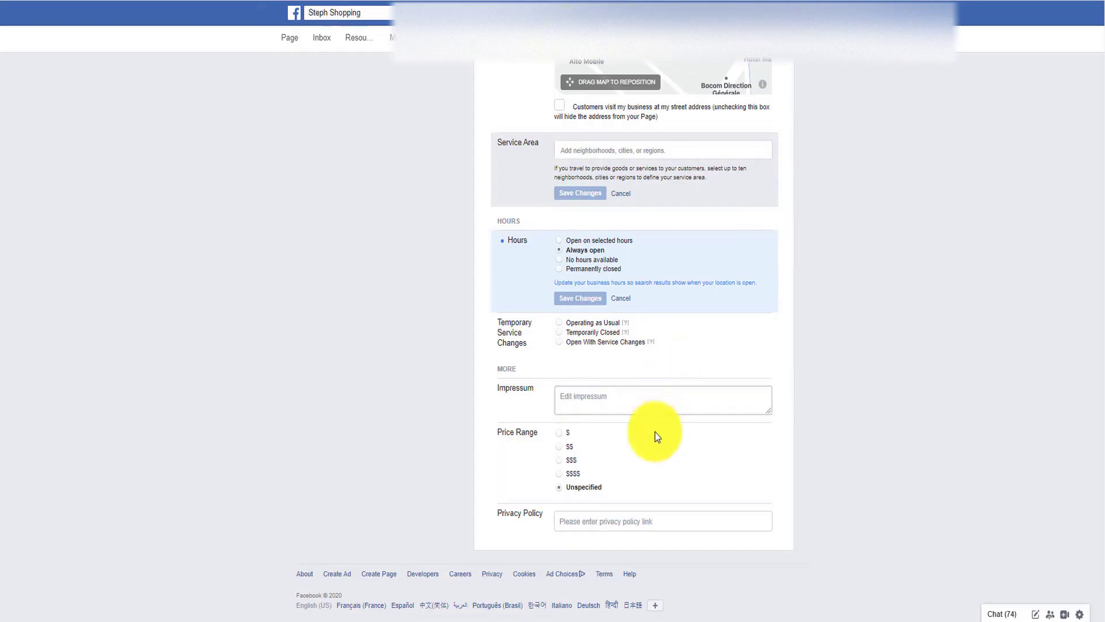
pyautogui.click(616, 519)
pyautogui.write('https://themmsexperience.com/privacy-policy-3/')
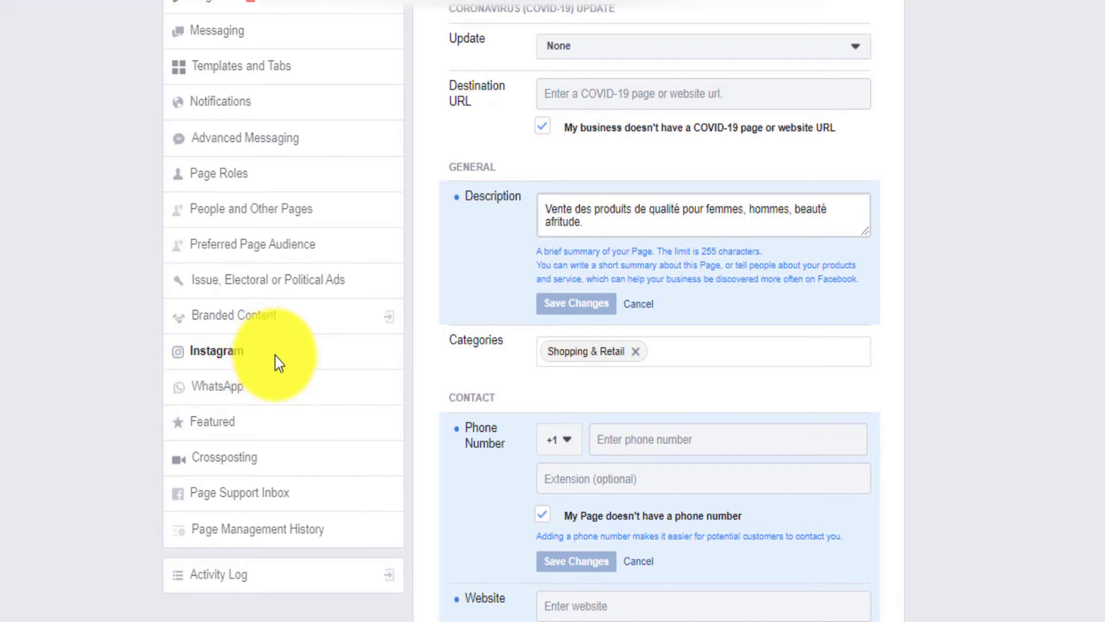
# Show the Page's Instagram settings for connecting an Instagram account
pyautogui.click(275, 357)
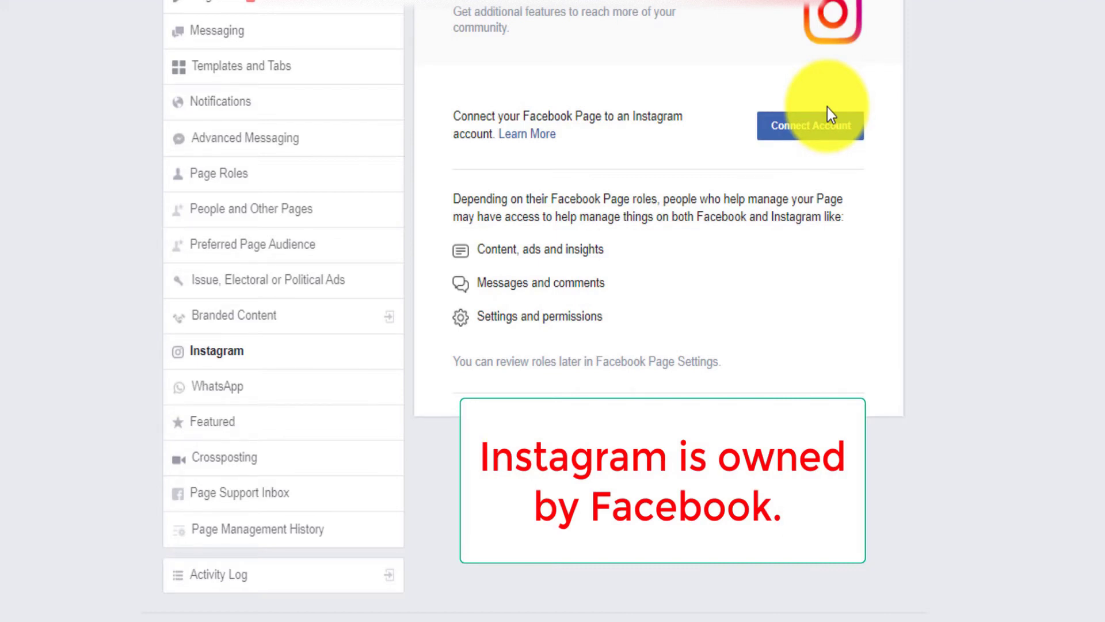
# In Page Roles, review the available role levels and keep Editor for a new person
pyautogui.click(243, 183)
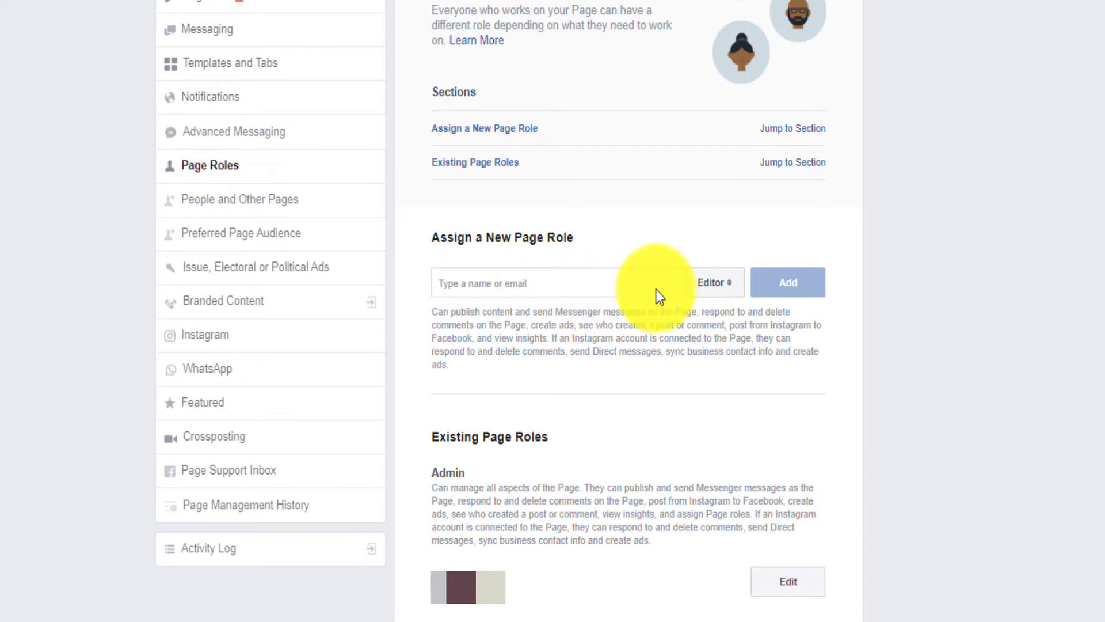
pyautogui.click(718, 288)
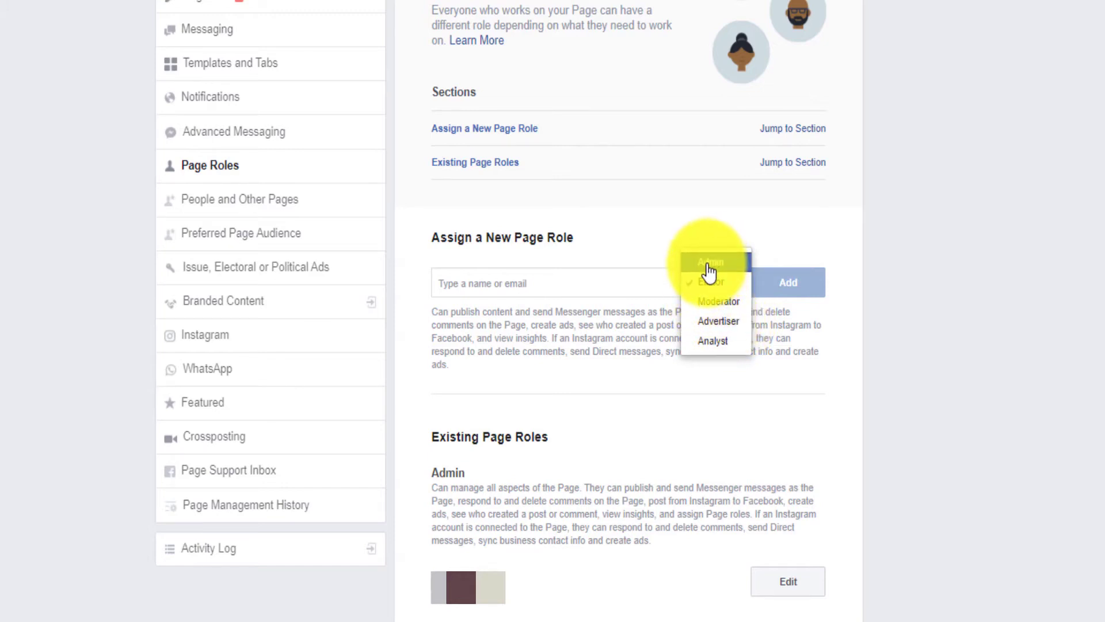
pyautogui.click(547, 282)
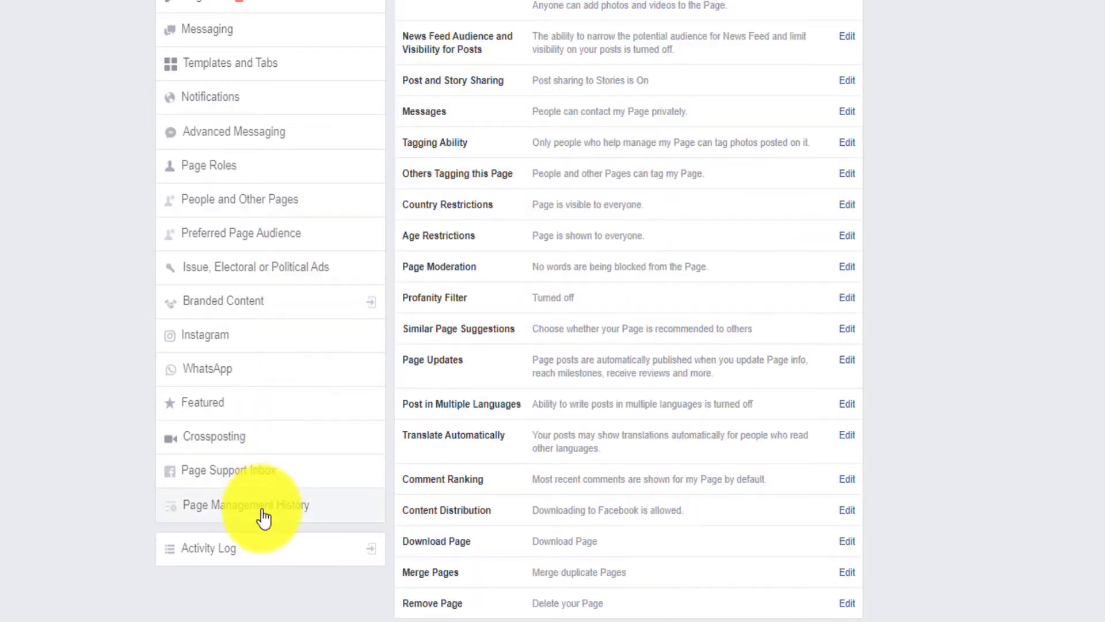
# Show the Page's WhatsApp connection settings, with country code Cameroon +237
pyautogui.click(234, 371)
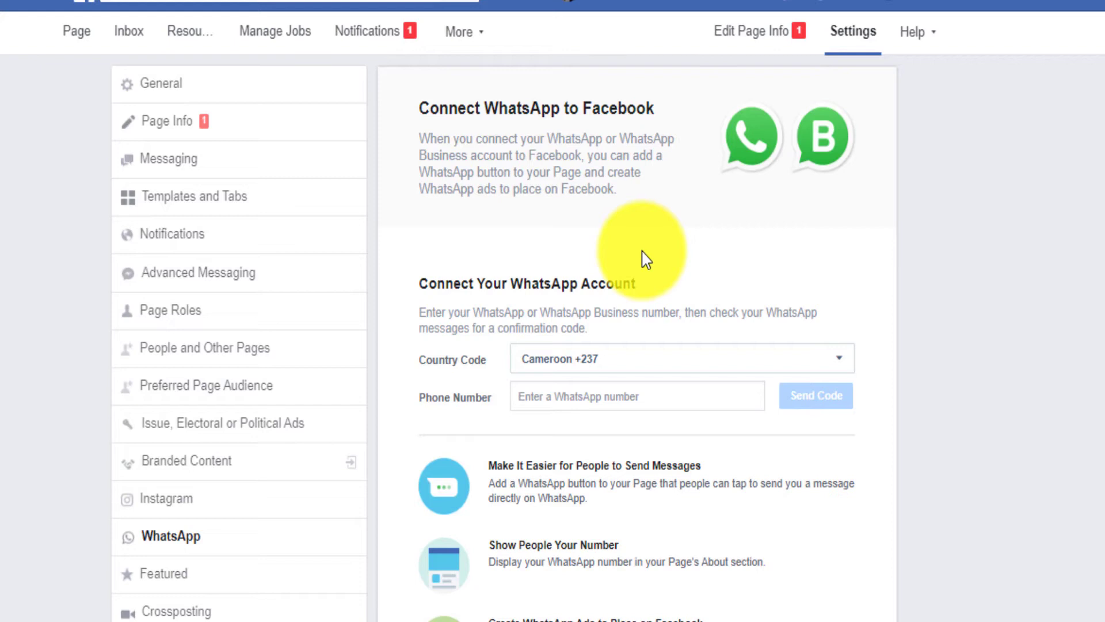
# Set the Page Visibility in General settings to 'Page published' and save it
pyautogui.click(183, 92)
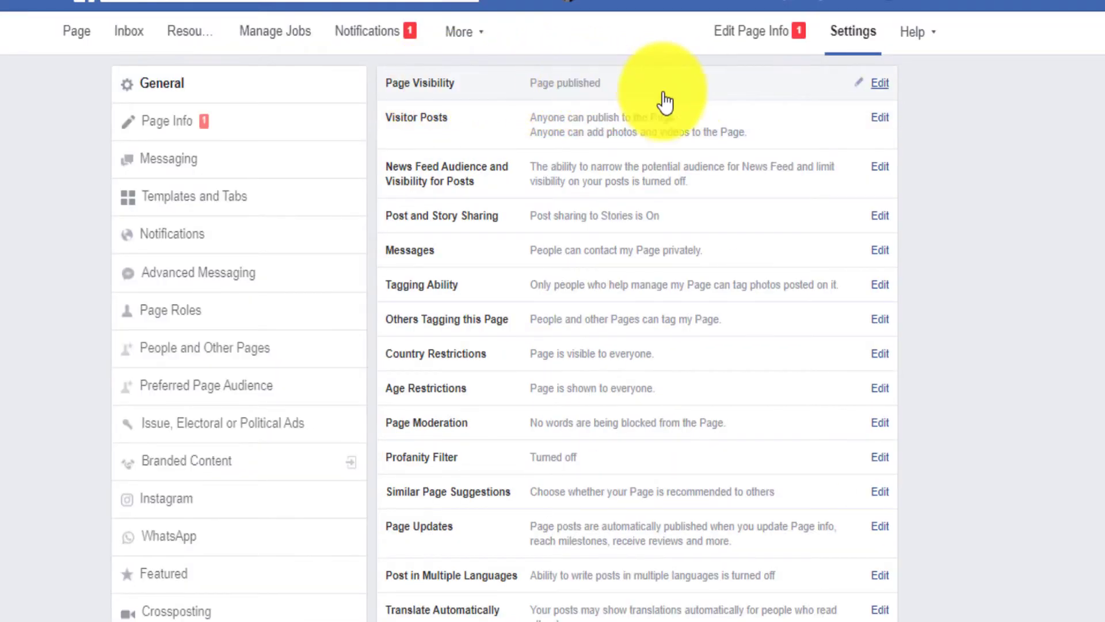
pyautogui.click(886, 92)
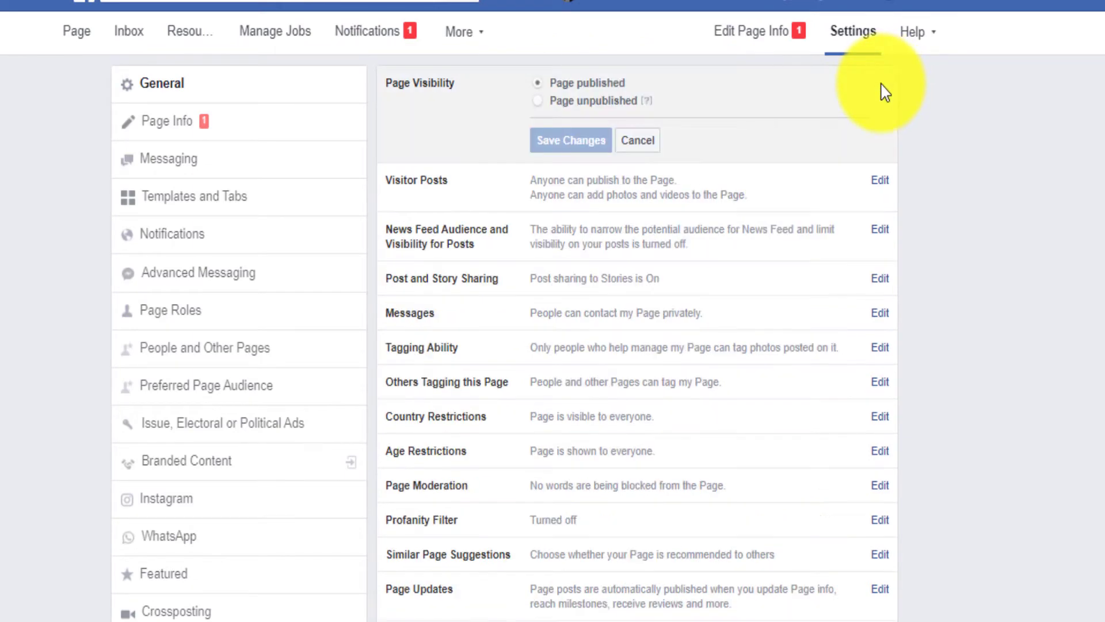
pyautogui.click(539, 84)
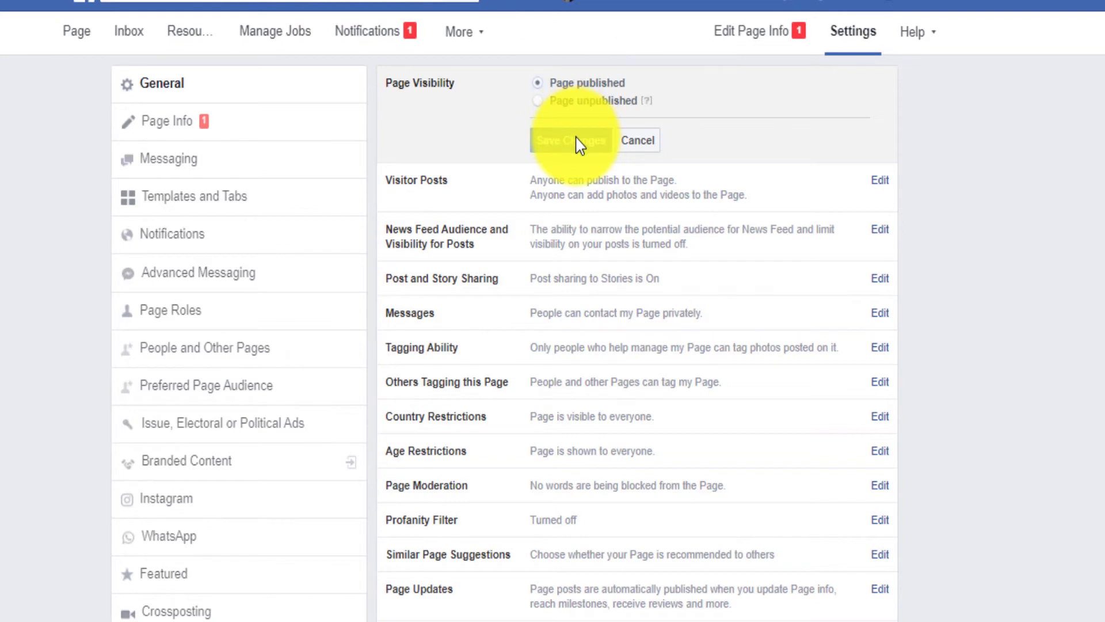
pyautogui.click(575, 140)
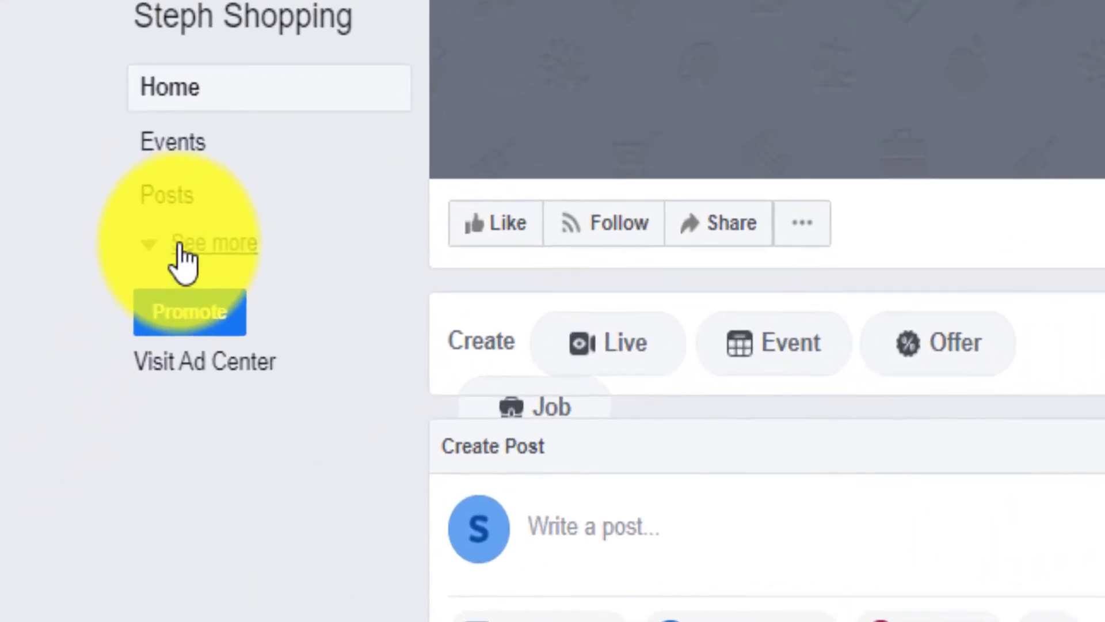
pyautogui.click(183, 259)
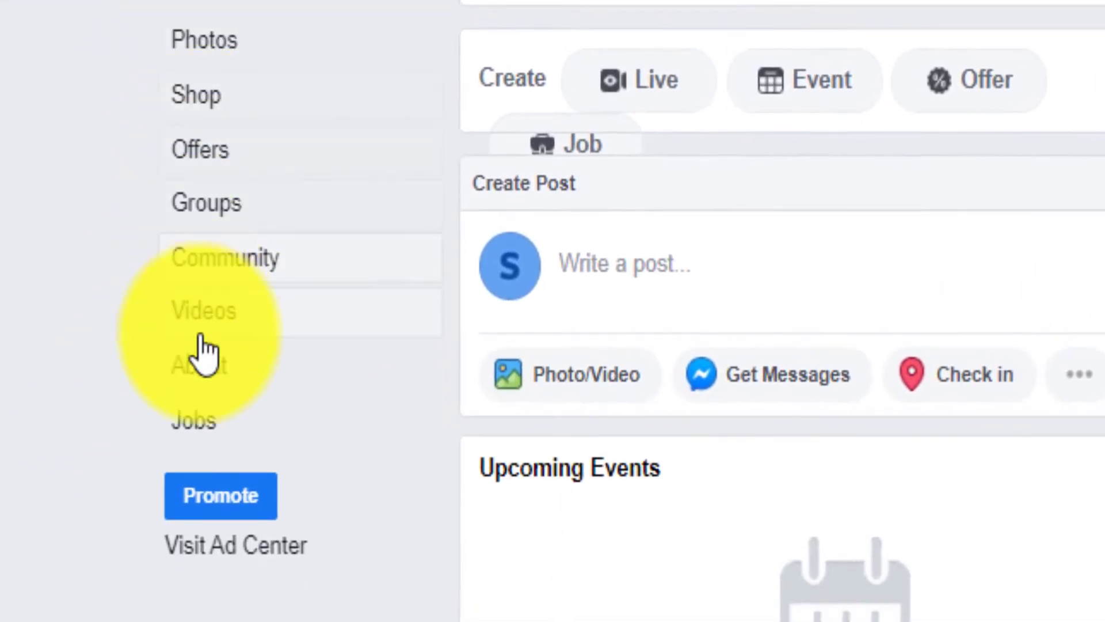
pyautogui.click(201, 368)
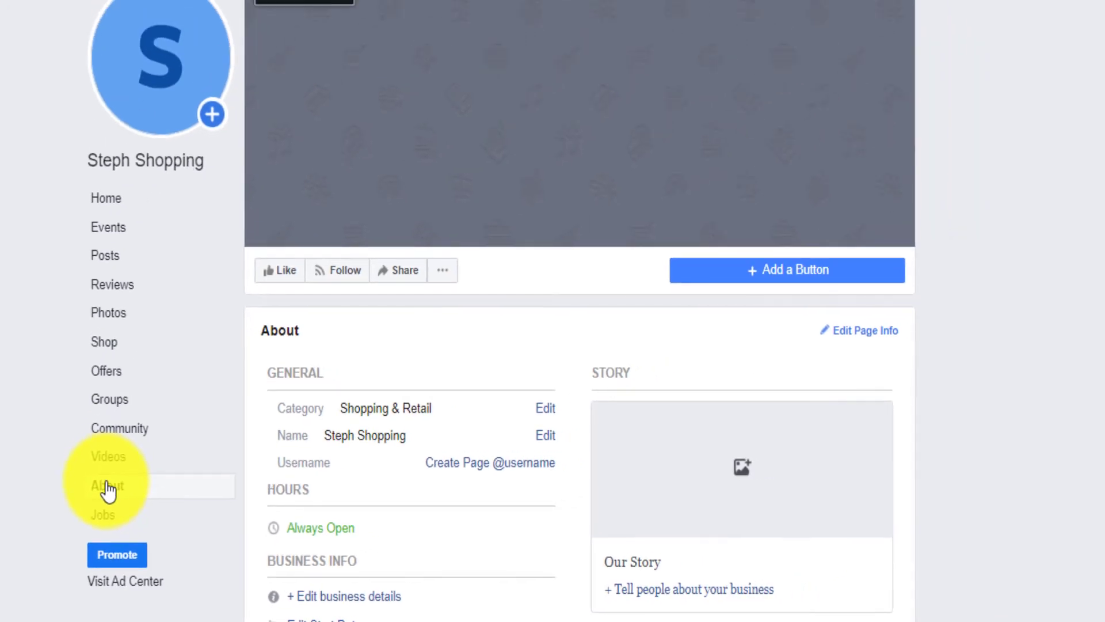
pyautogui.scroll(-5, 1096, 604)
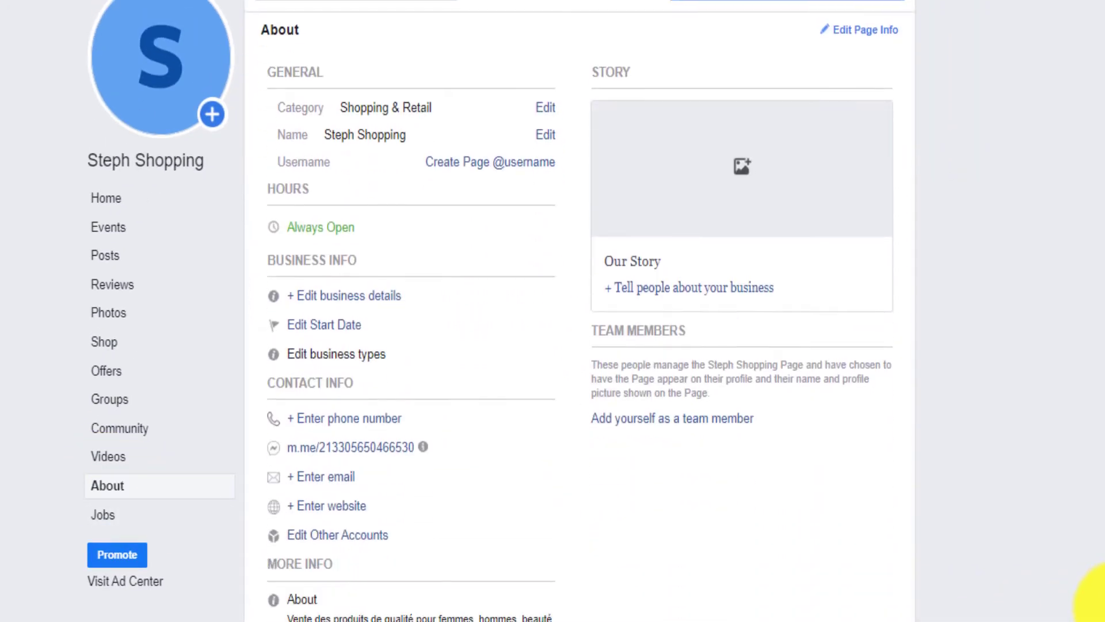
pyautogui.click(514, 168)
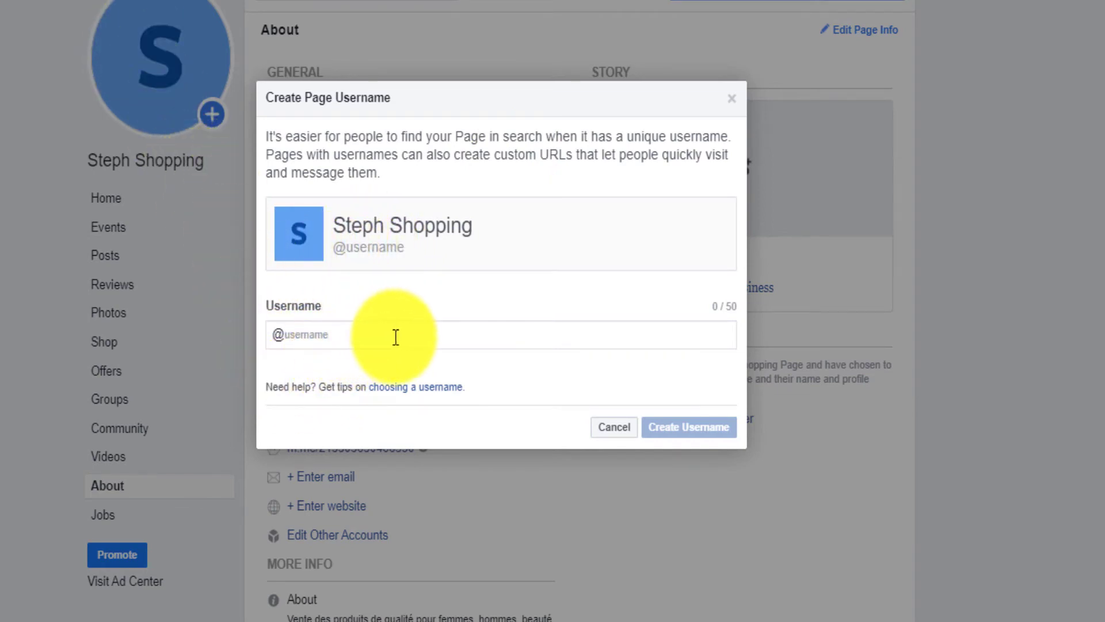
# Submit the username 'stephshoppin' and dismiss the 'Username Isn't Available' notice
pyautogui.click(371, 337)
pyautogui.write('stephshoppin')
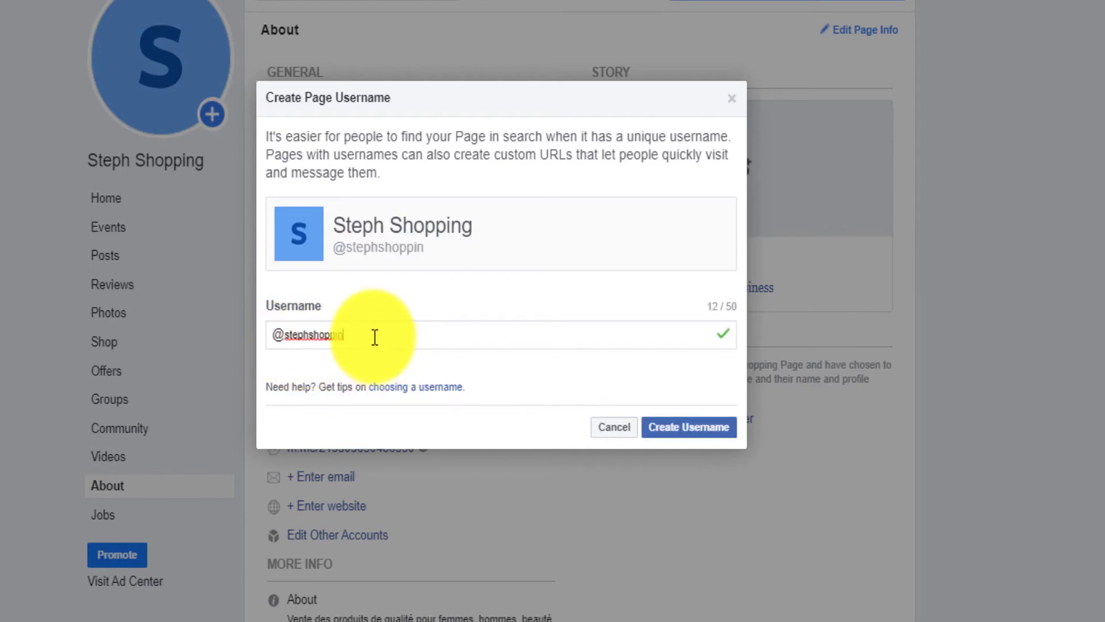
pyautogui.write('g')
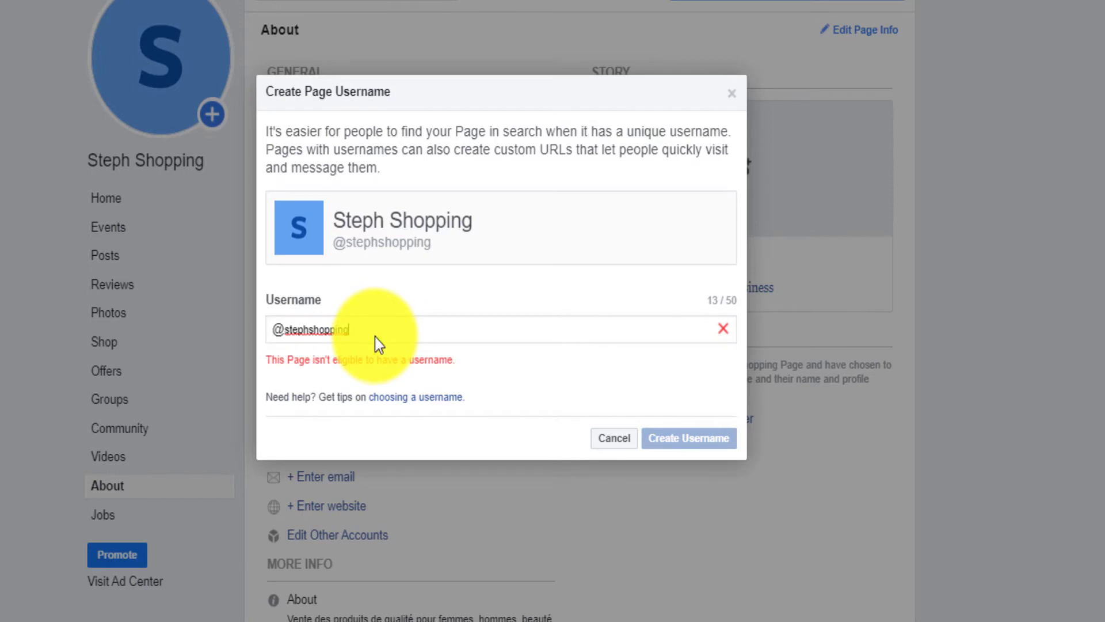
pyautogui.press('BackSpace')
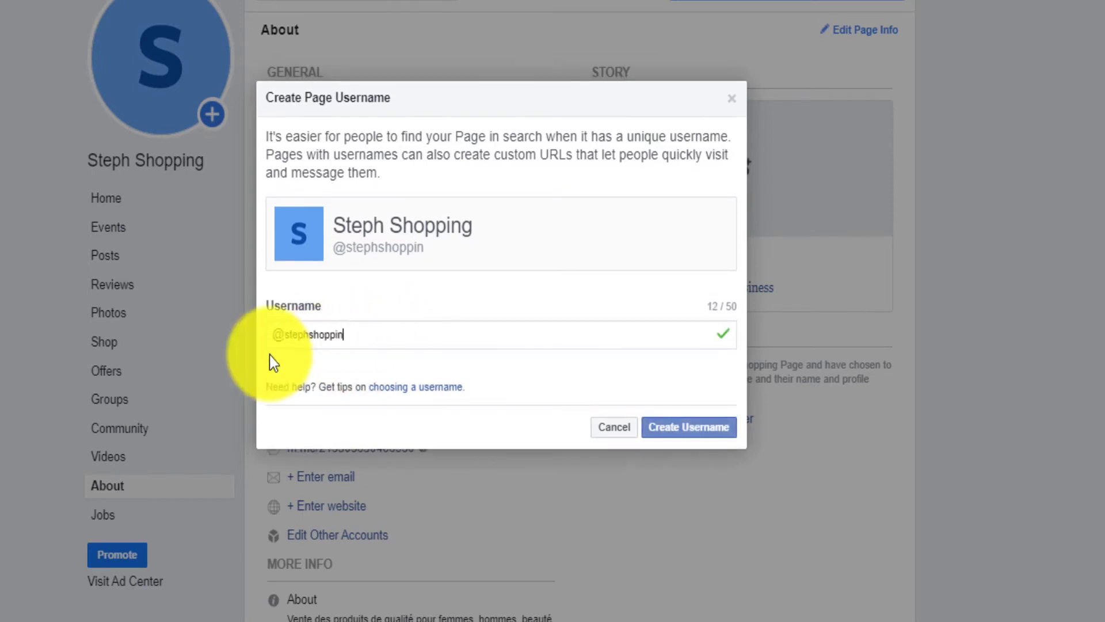
pyautogui.click(672, 427)
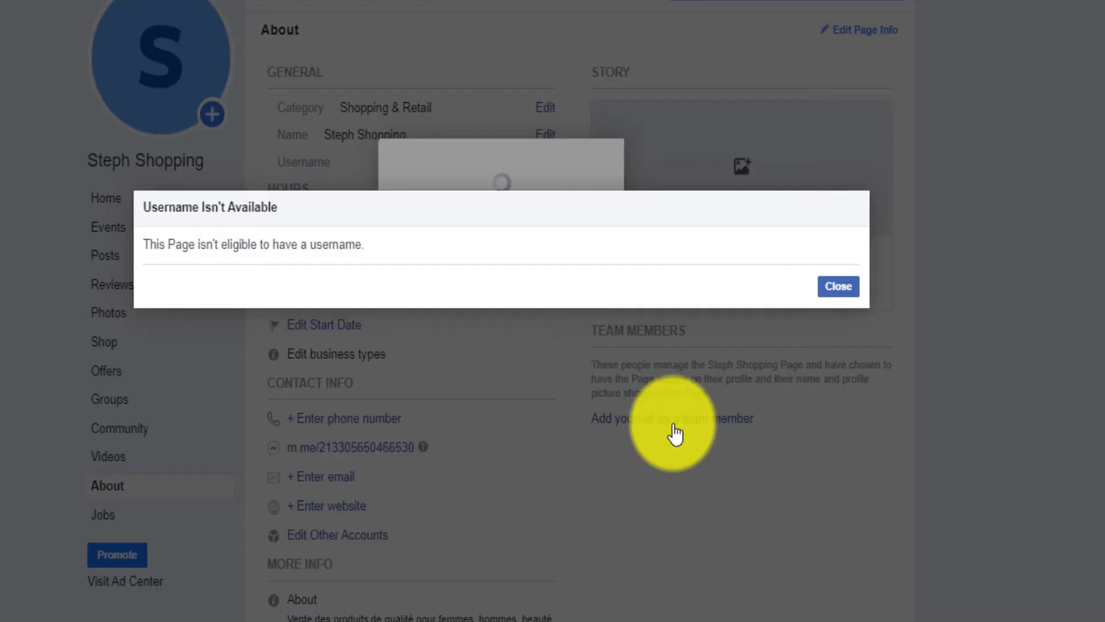
pyautogui.press('Escape')
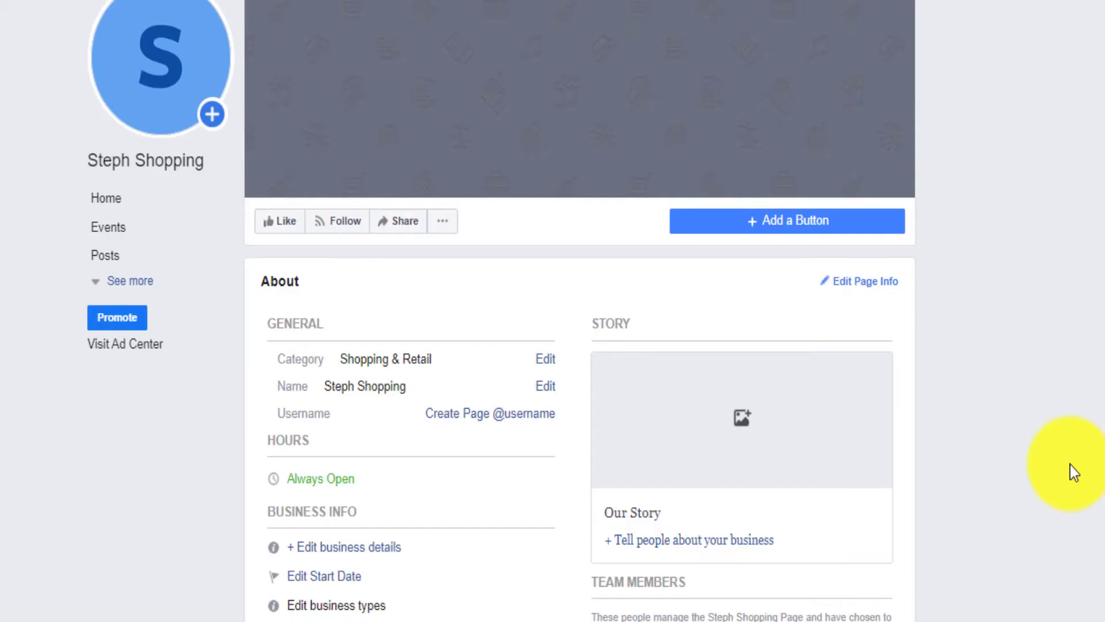
# Write the 'Espace de Vente Africain' story, adding 'Contactez-nous sur Facebook Messenger ou Whatsapp pour plus.'
pyautogui.click(657, 539)
pyautogui.click(287, 311)
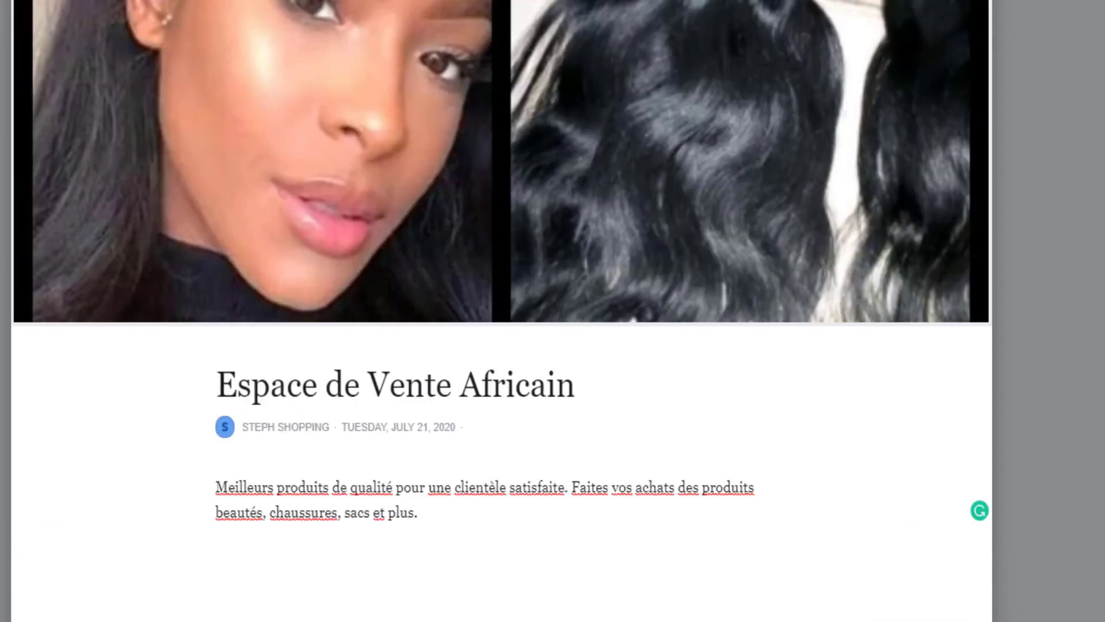
pyautogui.click(456, 494)
pyautogui.press('End')
pyautogui.press('Return')
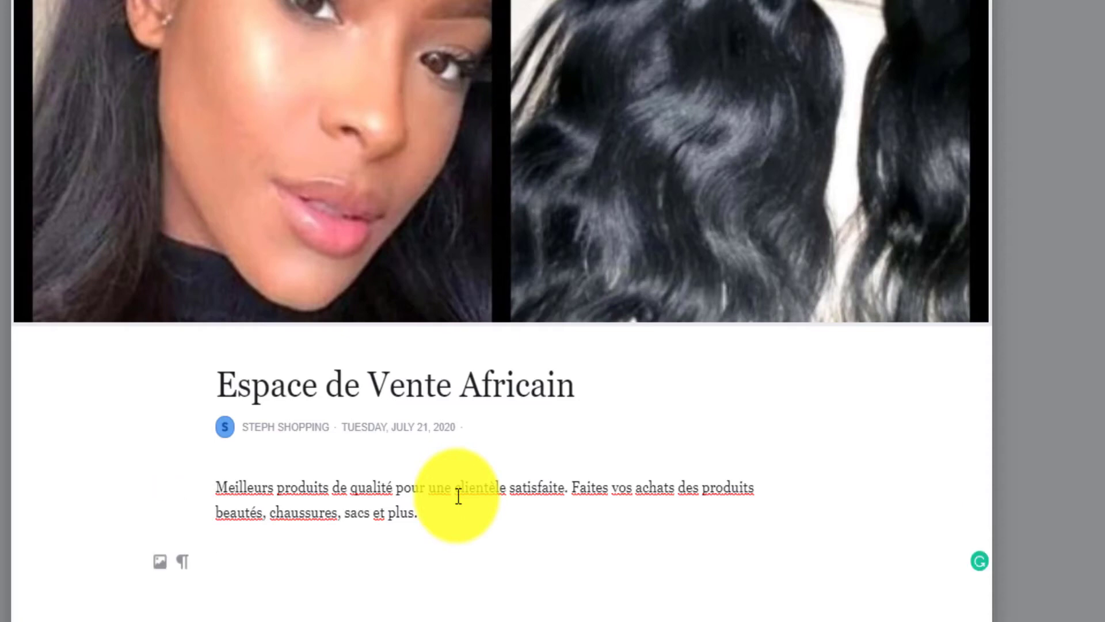
pyautogui.write('Contactez-nous ')
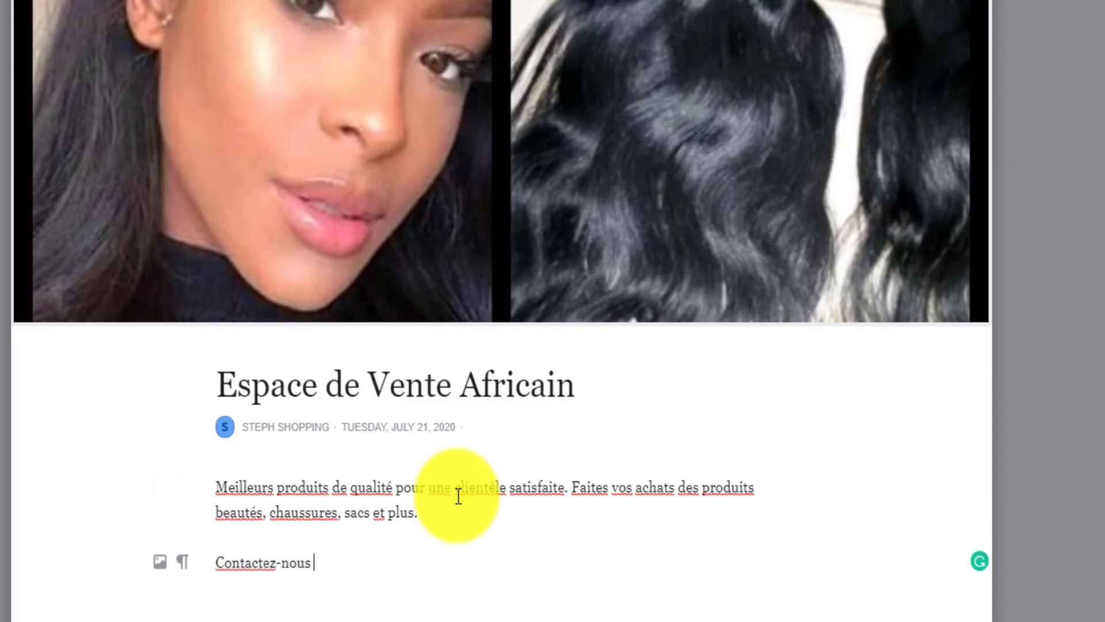
pyautogui.write('sur Facebook Messenger ou')
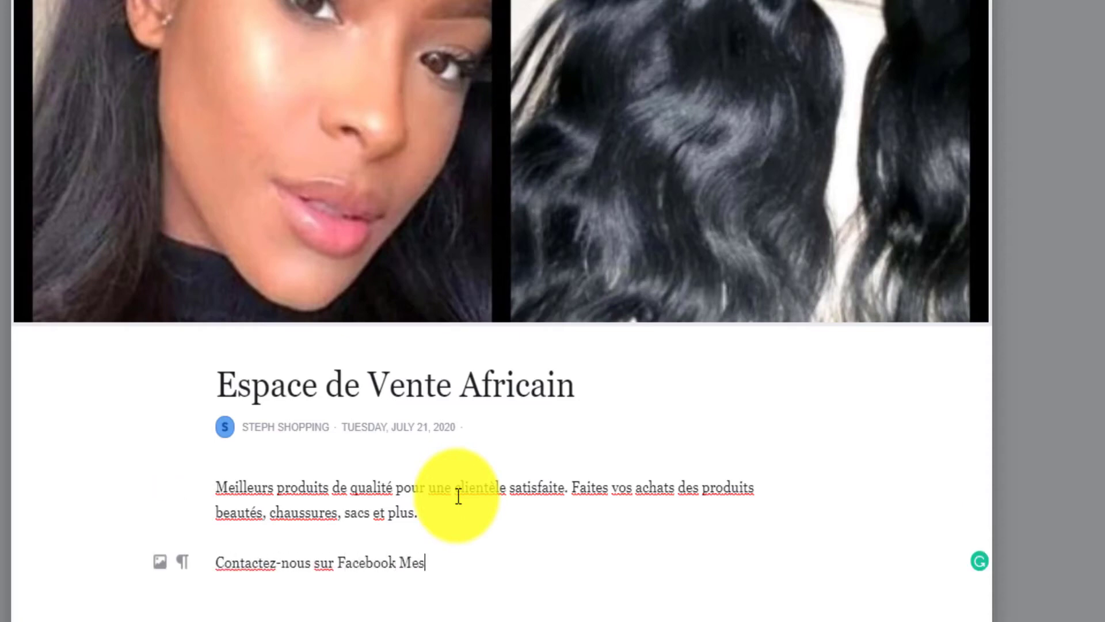
pyautogui.write(' Whatsapp pour plus.')
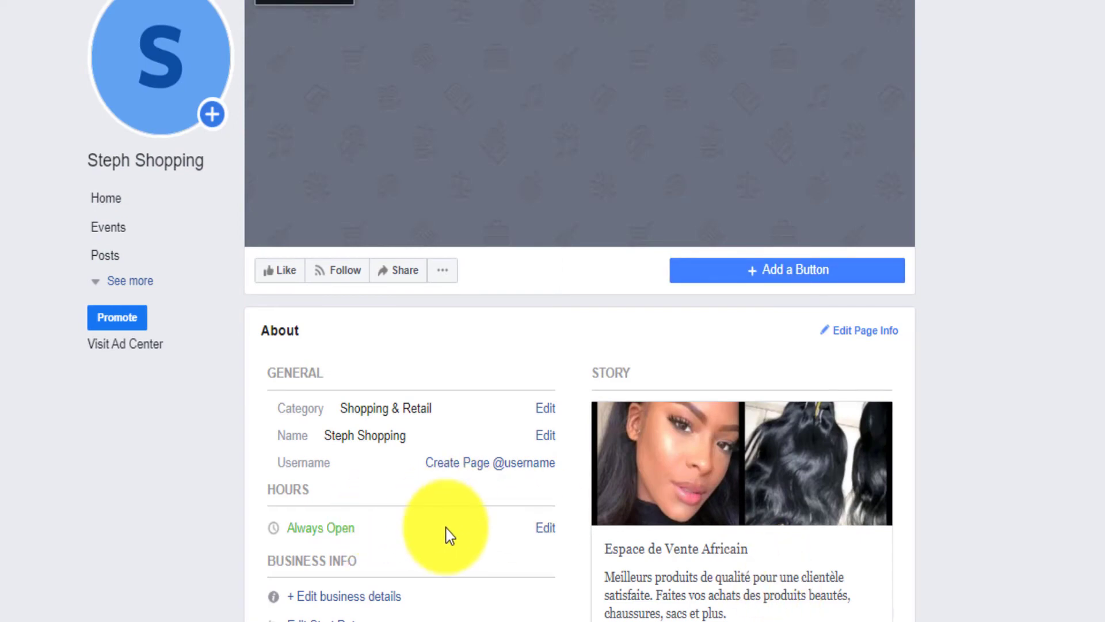
# Open the Add a Button dialog from below the Page's cover photo
pyautogui.scroll(-5, 447, 528)
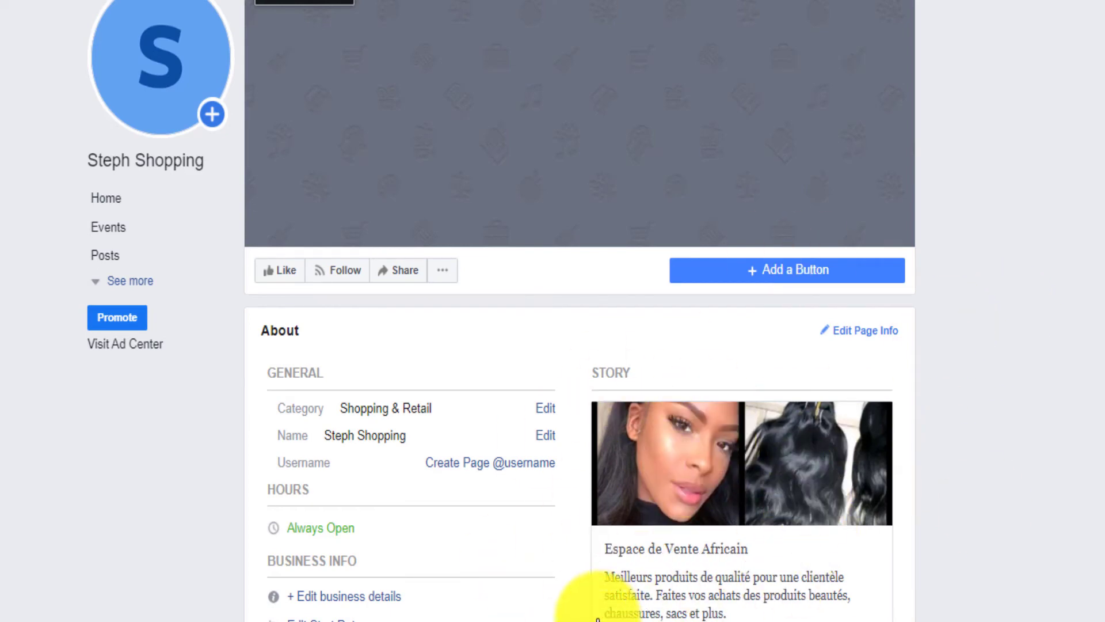
pyautogui.moveTo(149, 90)
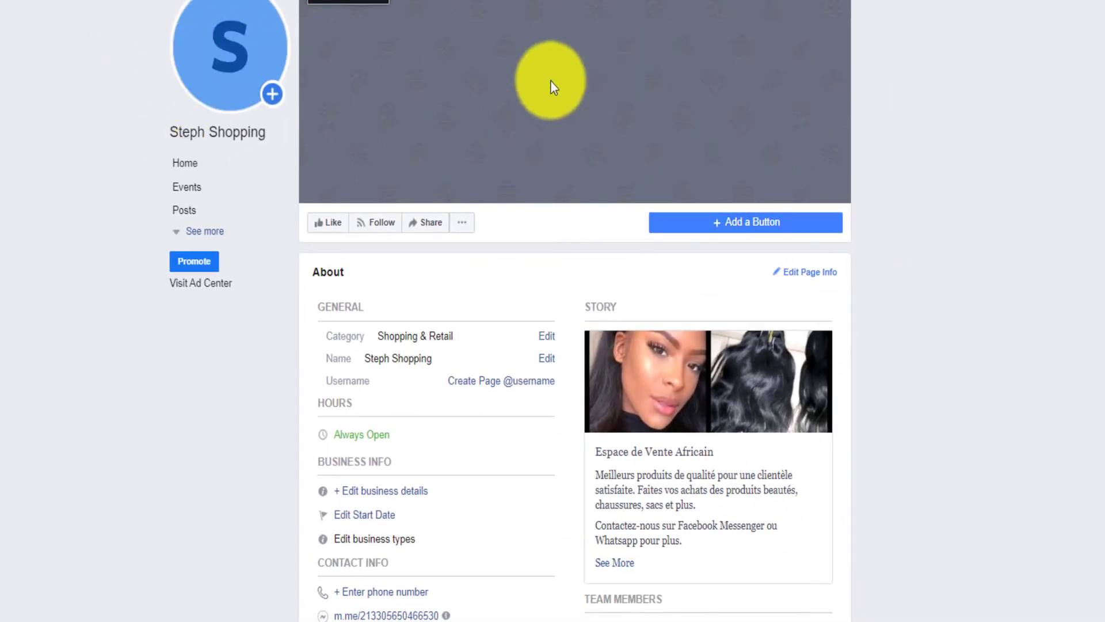
pyautogui.click(740, 223)
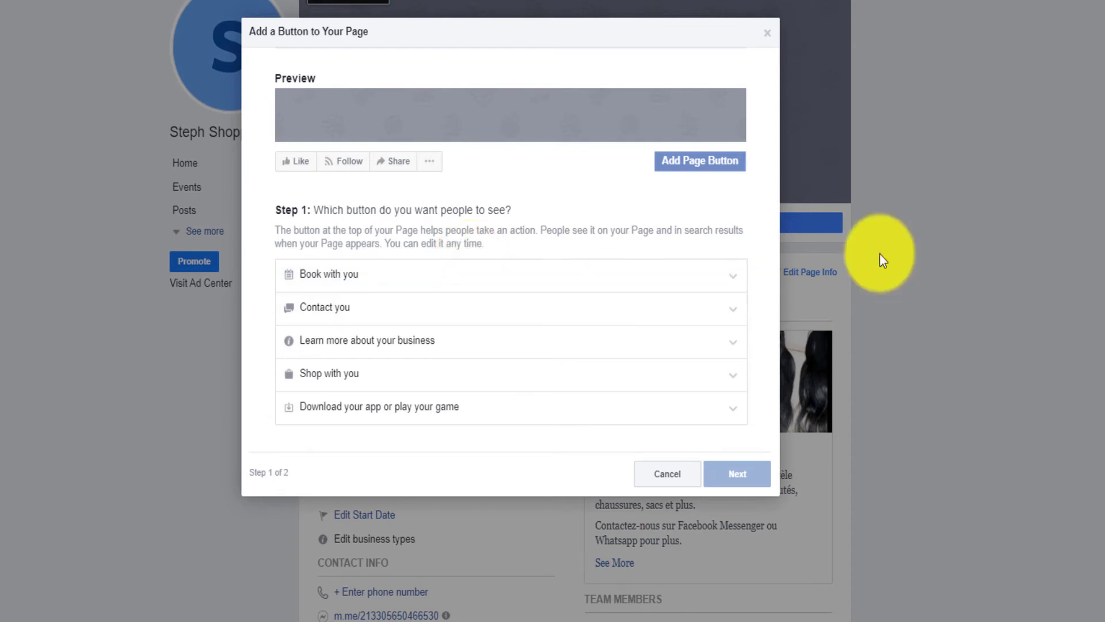
# Try Shop Now under Shop with you, then go back and pick WhatsApp under Contact you
pyautogui.click(767, 33)
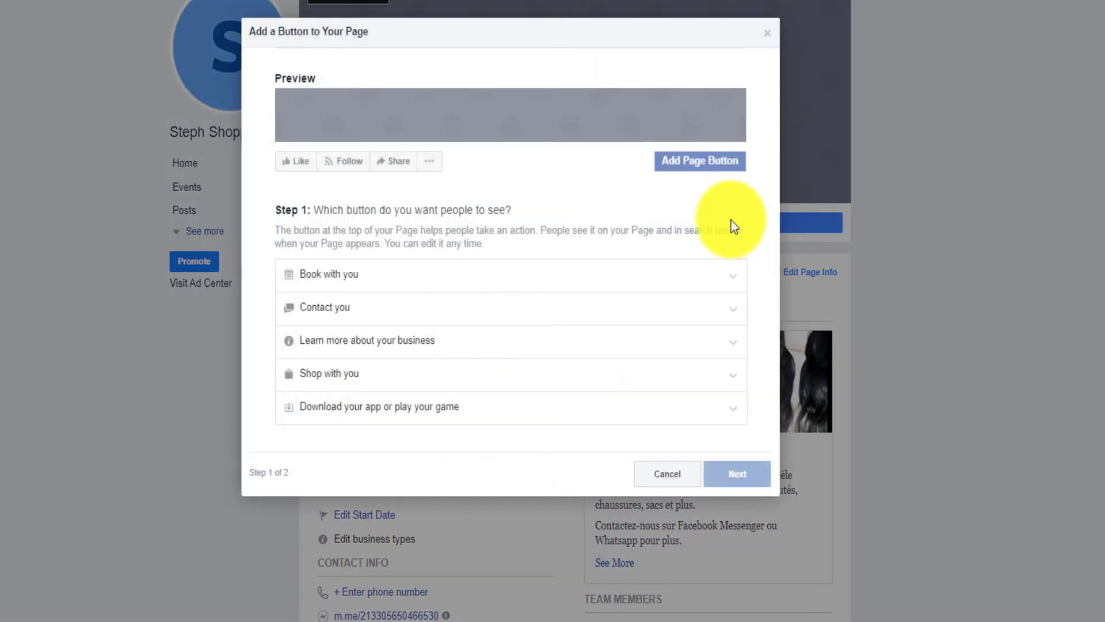
pyautogui.click(730, 375)
pyautogui.click(295, 387)
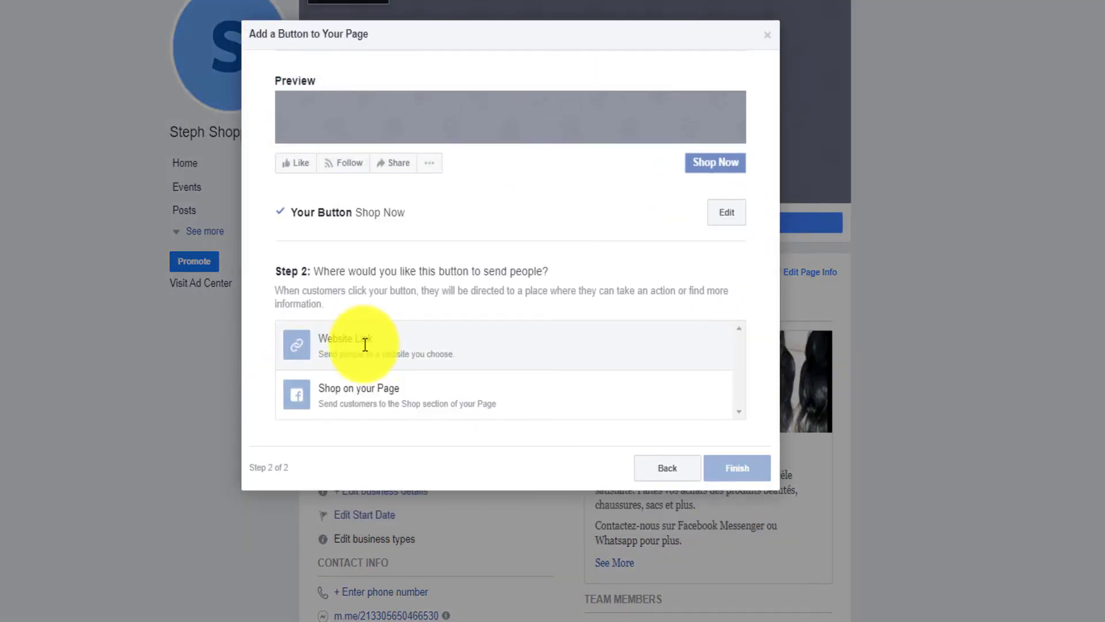
pyautogui.click(714, 216)
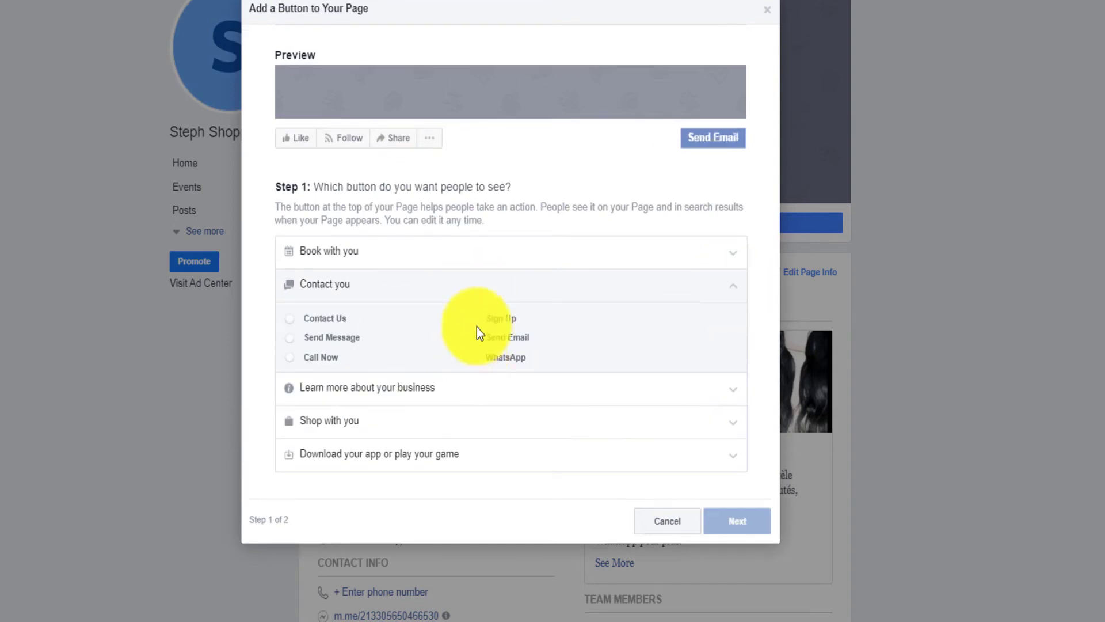
pyautogui.click(506, 356)
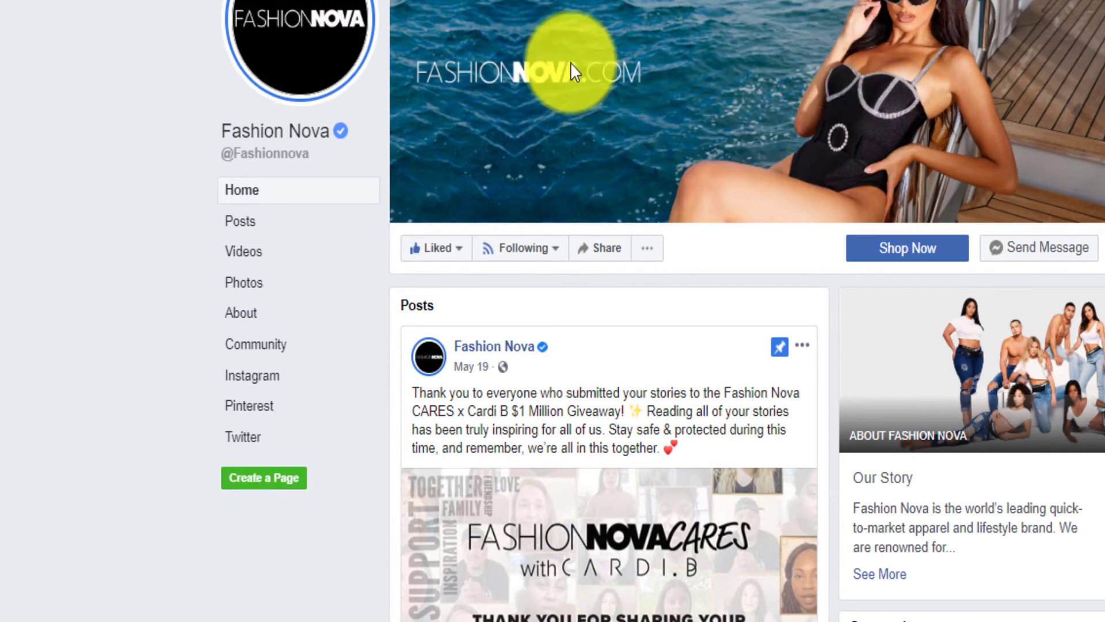
# Search Google for 'spark adobe login' from Chrome's address bar
pyautogui.moveTo(265, 168)
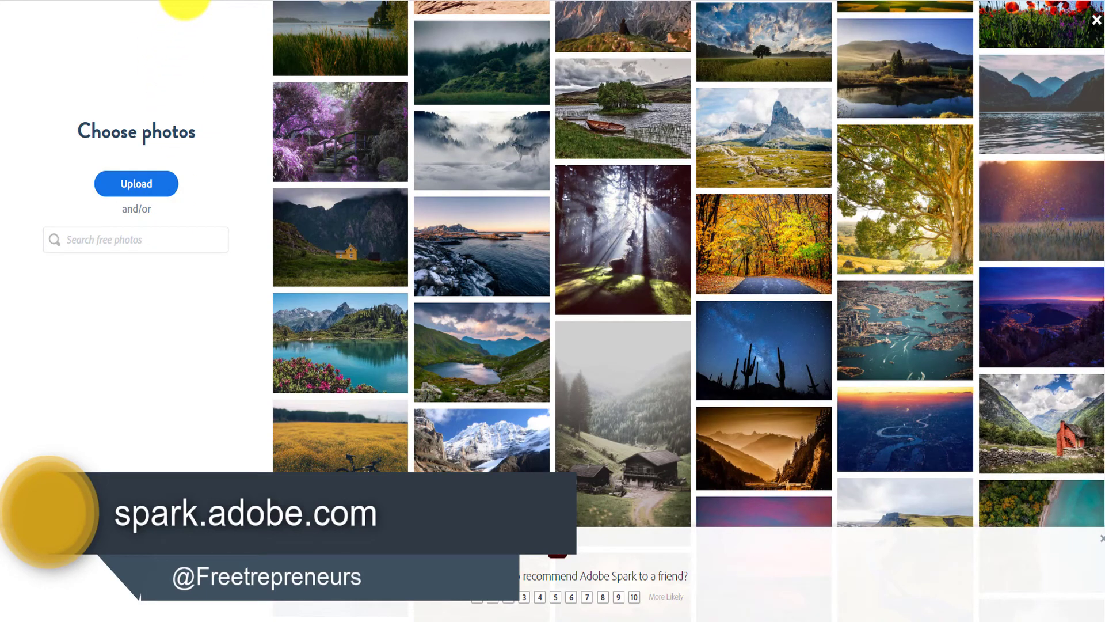
pyautogui.click(184, 6)
pyautogui.write('spar')
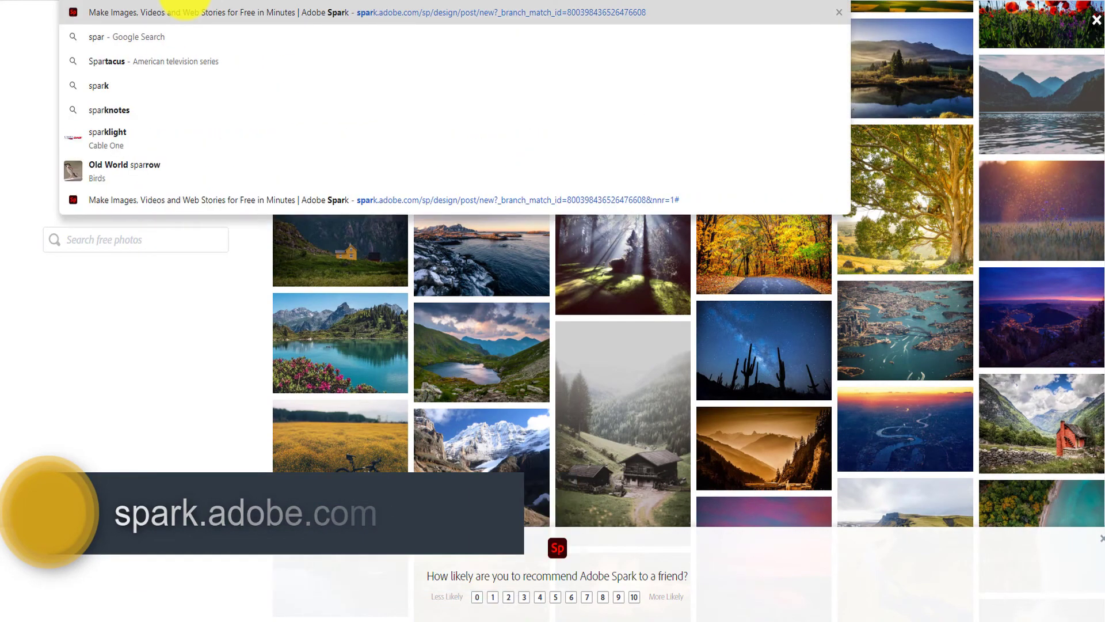
pyautogui.write('k adob')
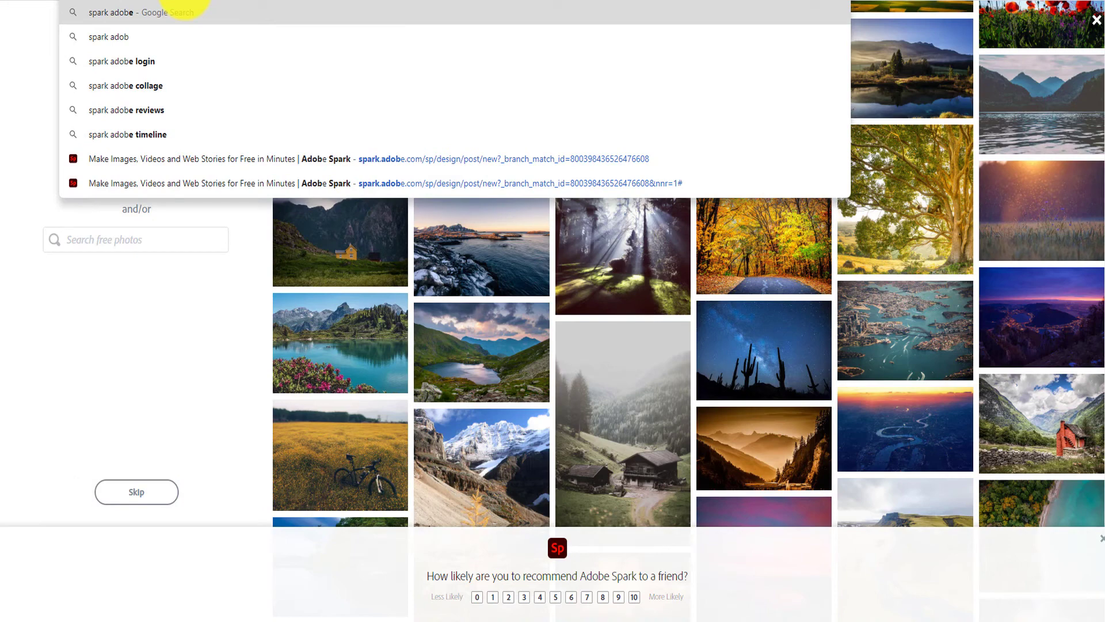
pyautogui.click(133, 61)
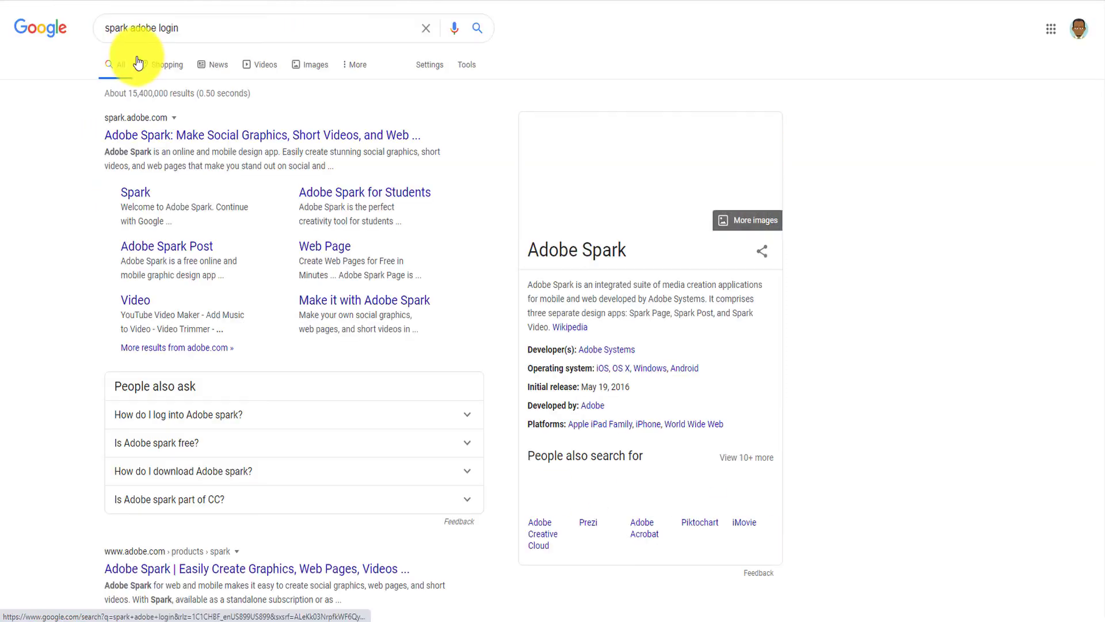
# Open the Adobe Spark site and sign in with Google
pyautogui.click(180, 138)
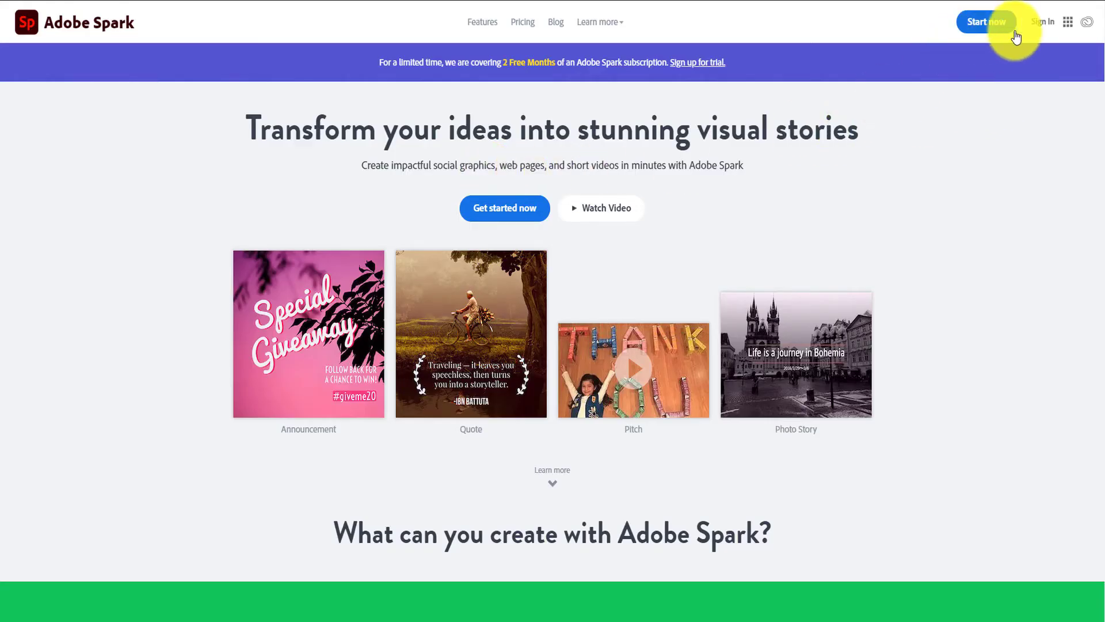
pyautogui.click(524, 216)
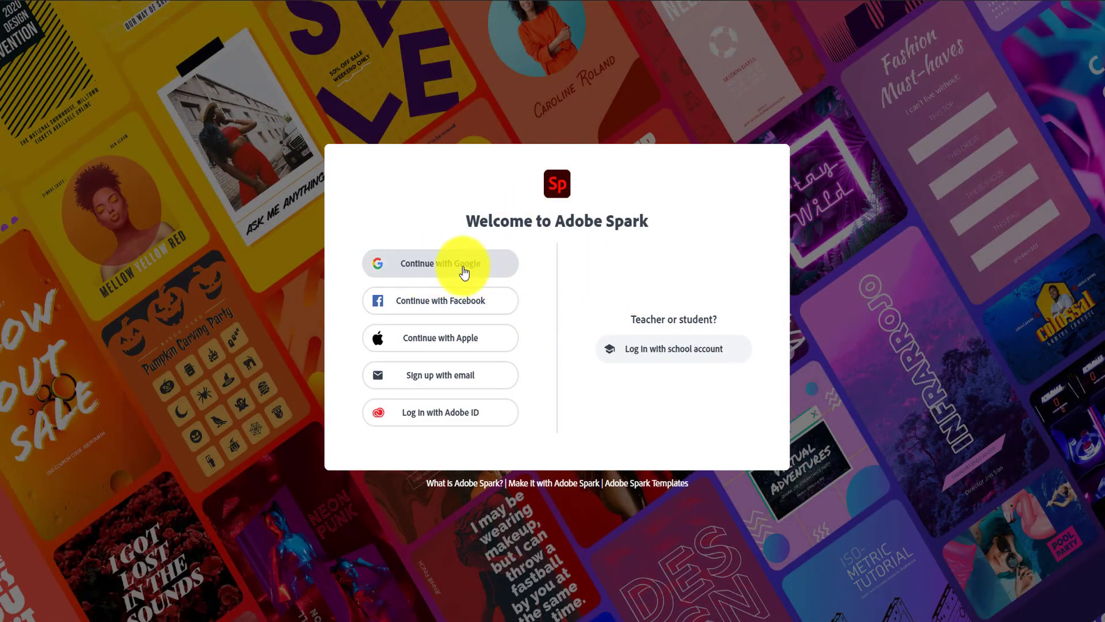
pyautogui.click(473, 271)
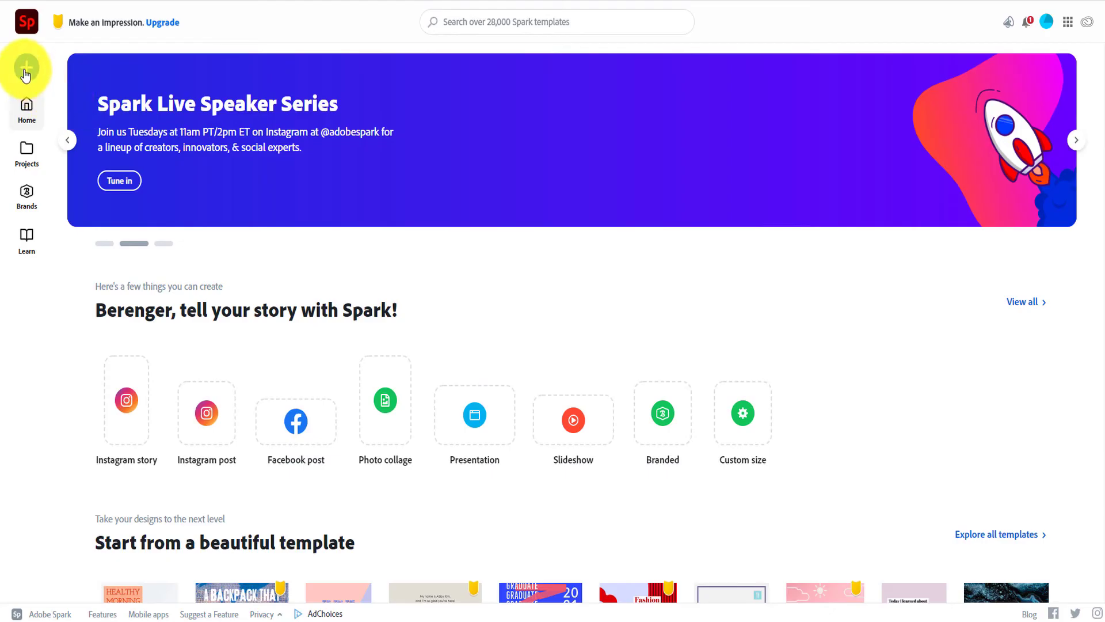
# Start a new custom-size graphic using a POPULAR preset size
pyautogui.click(41, 106)
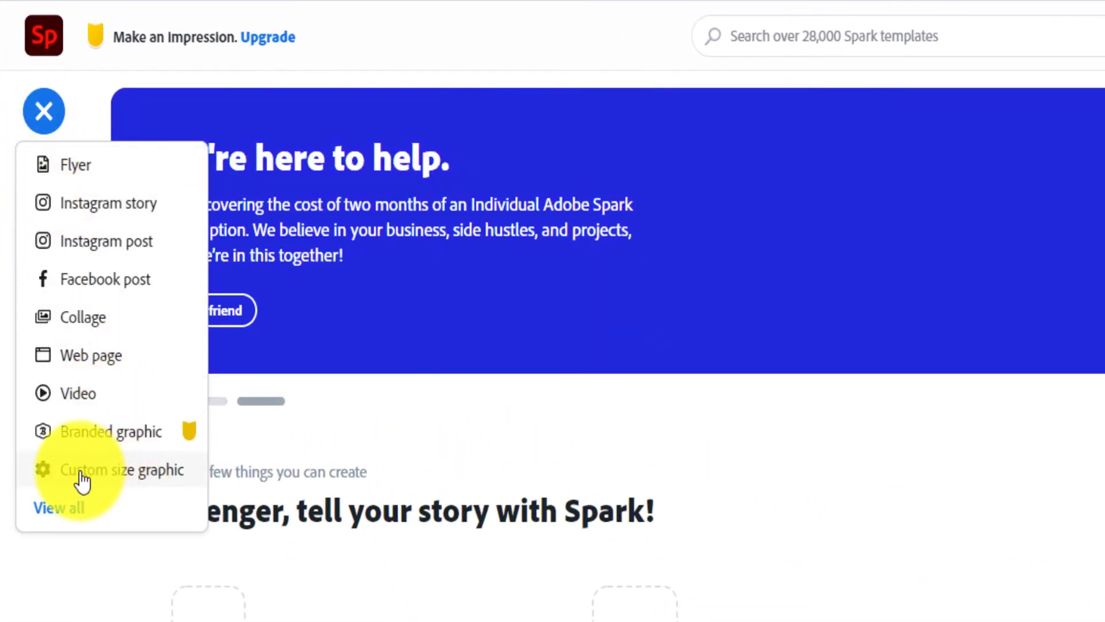
pyautogui.click(83, 480)
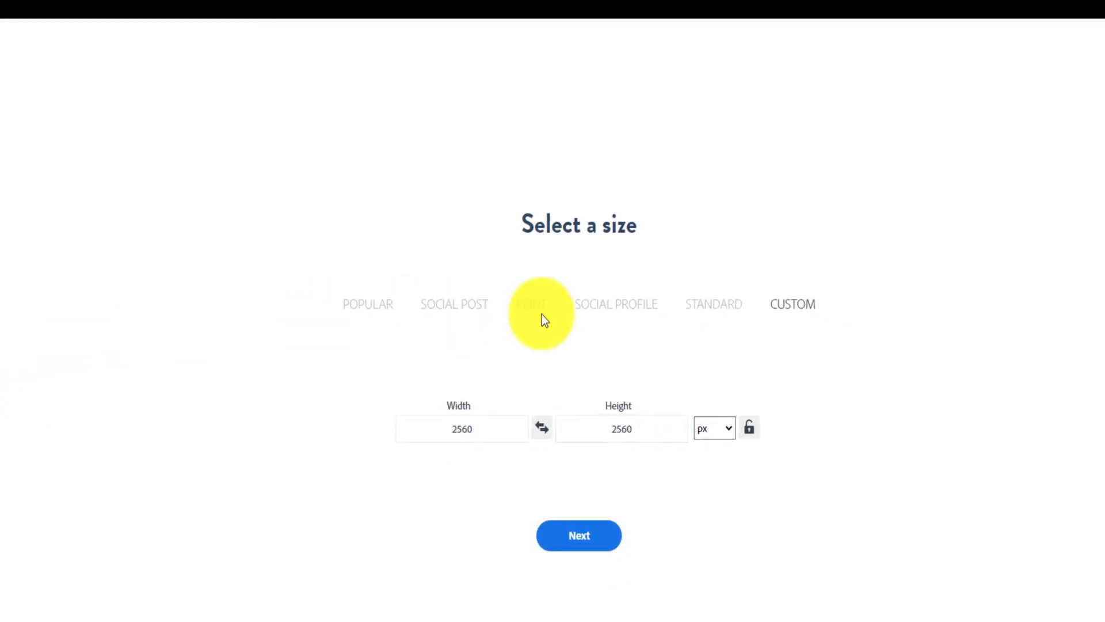
pyautogui.click(369, 313)
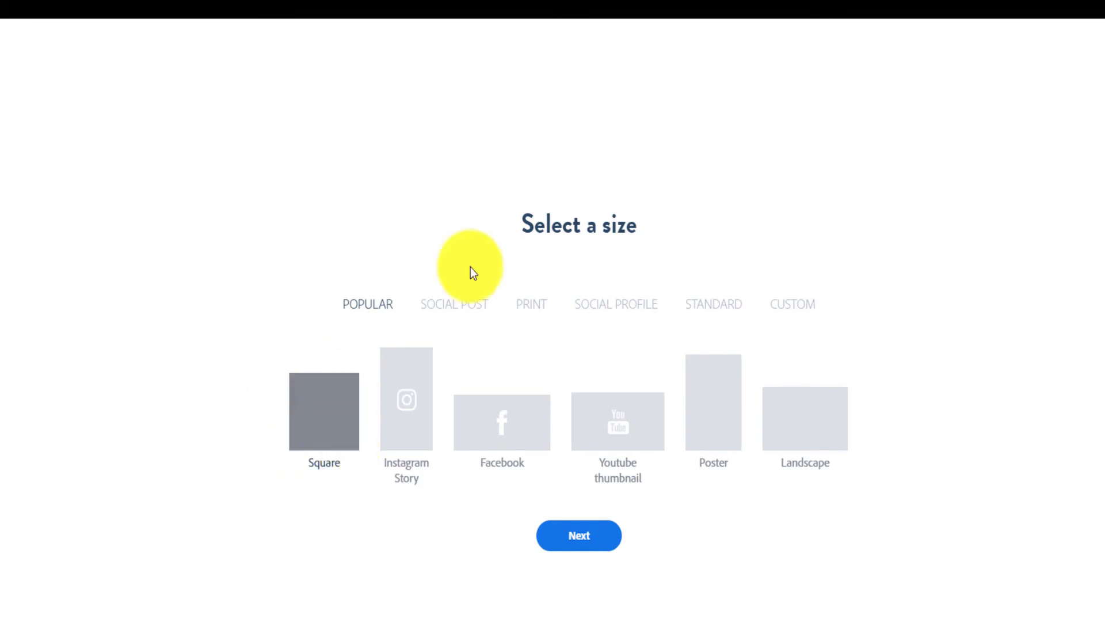
pyautogui.click(750, 26)
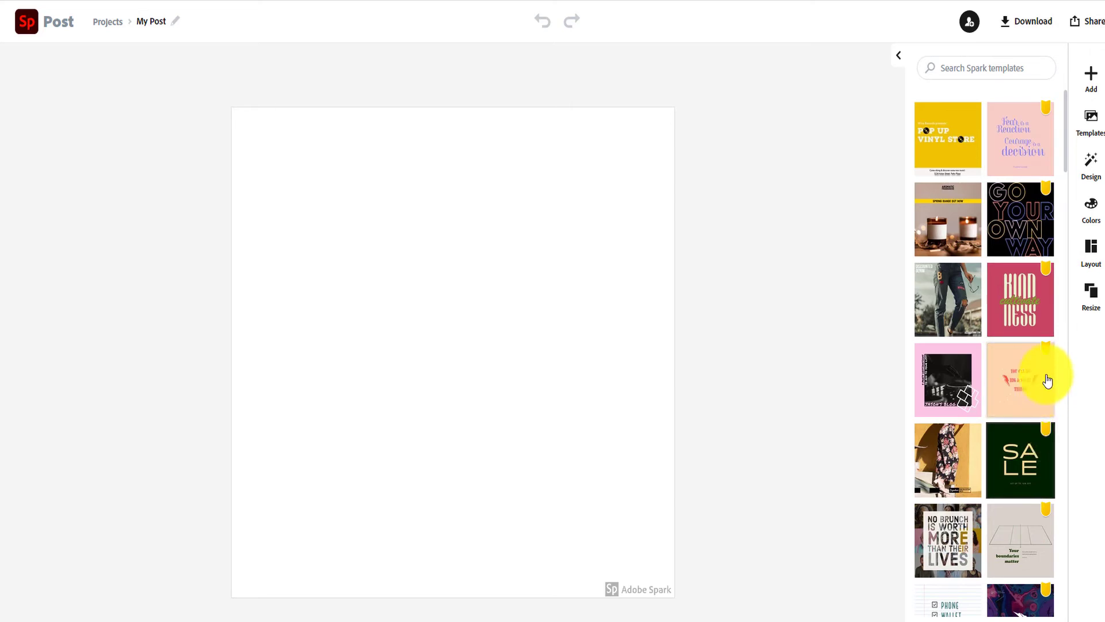
# Start the post from the black Happy Friday template
pyautogui.scroll(-5, 1050, 414)
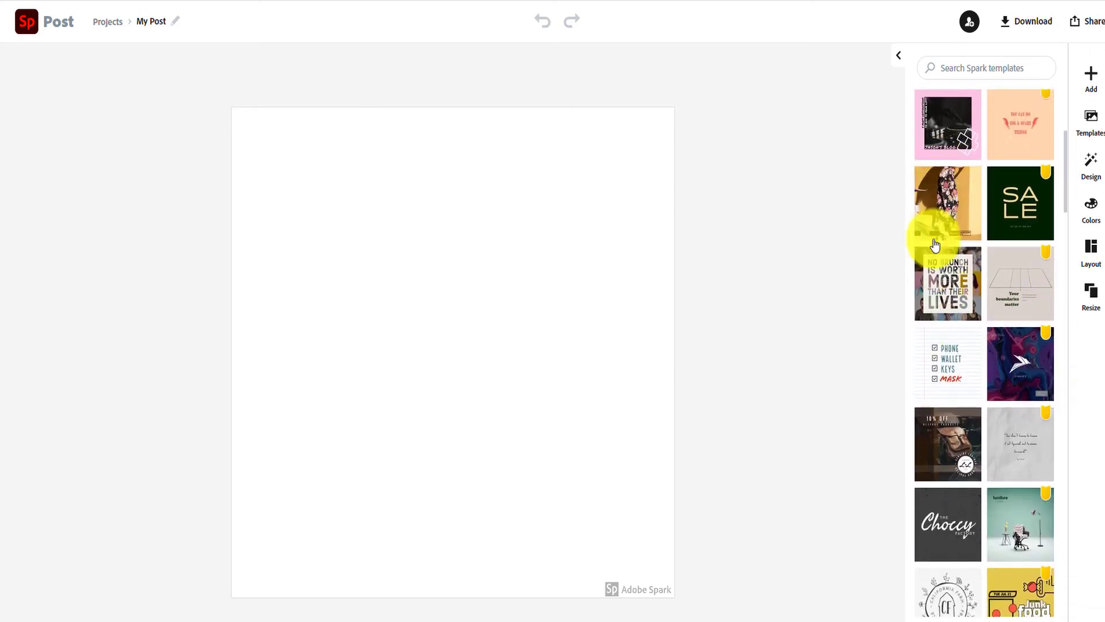
pyautogui.scroll(-5, 957, 518)
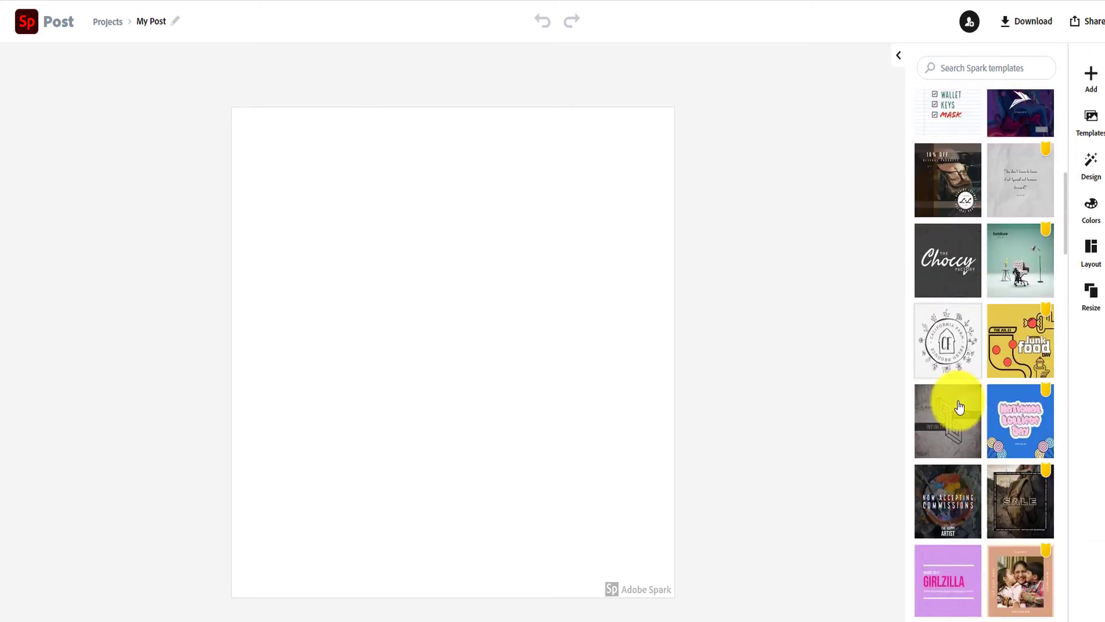
pyautogui.scroll(-10, 959, 410)
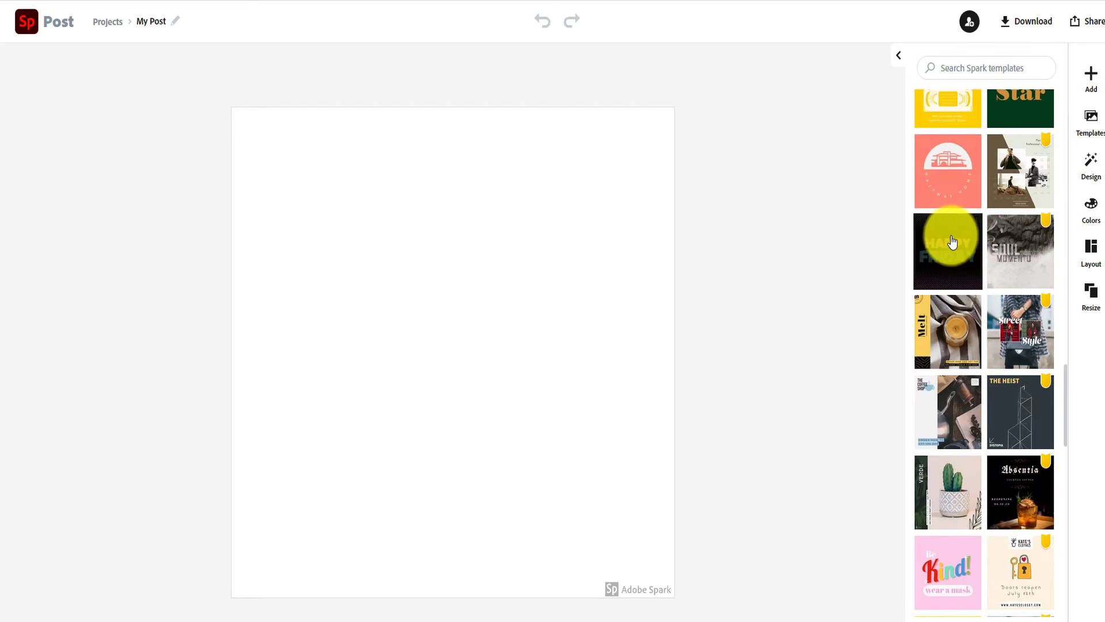
pyautogui.click(952, 242)
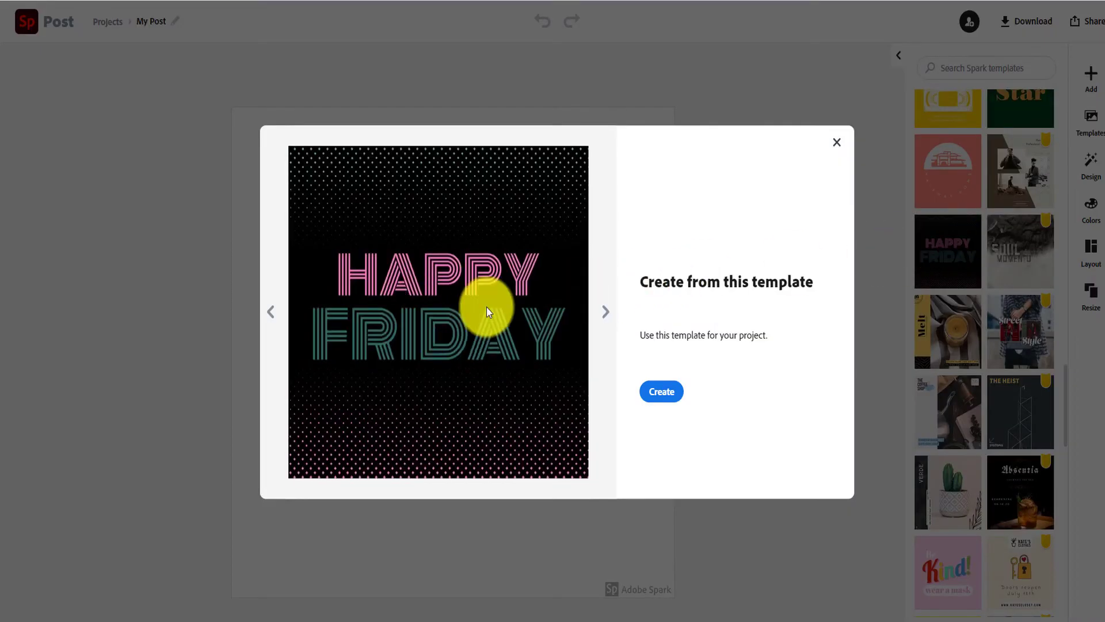
pyautogui.click(659, 385)
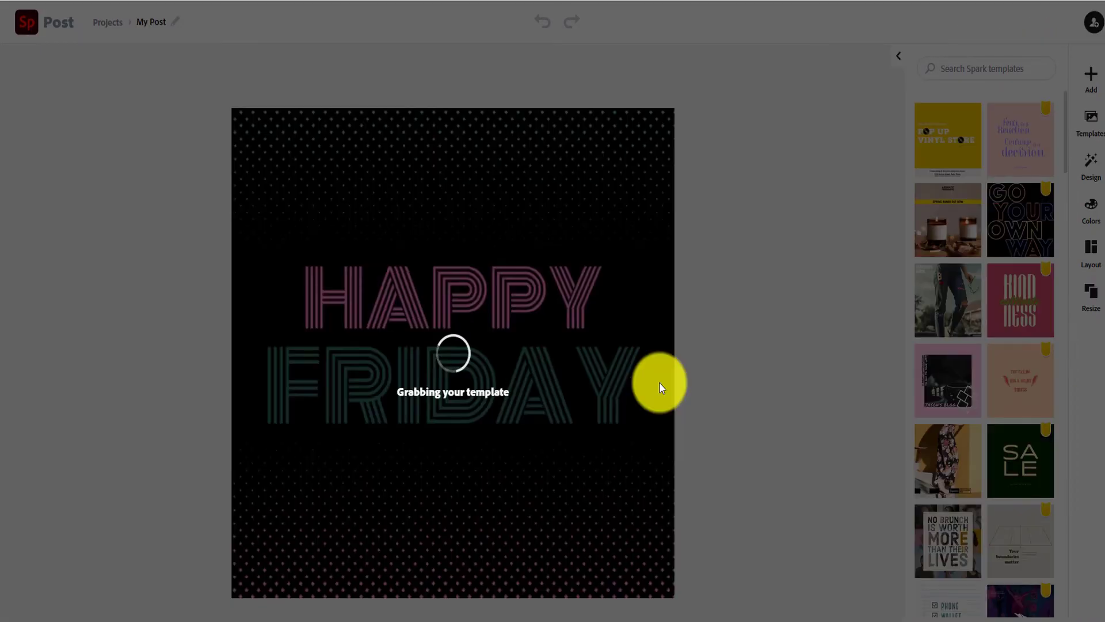
# Replace the template's FRIDAY line with the text SHOPPING
pyautogui.click(397, 287)
pyautogui.doubleClick(389, 270)
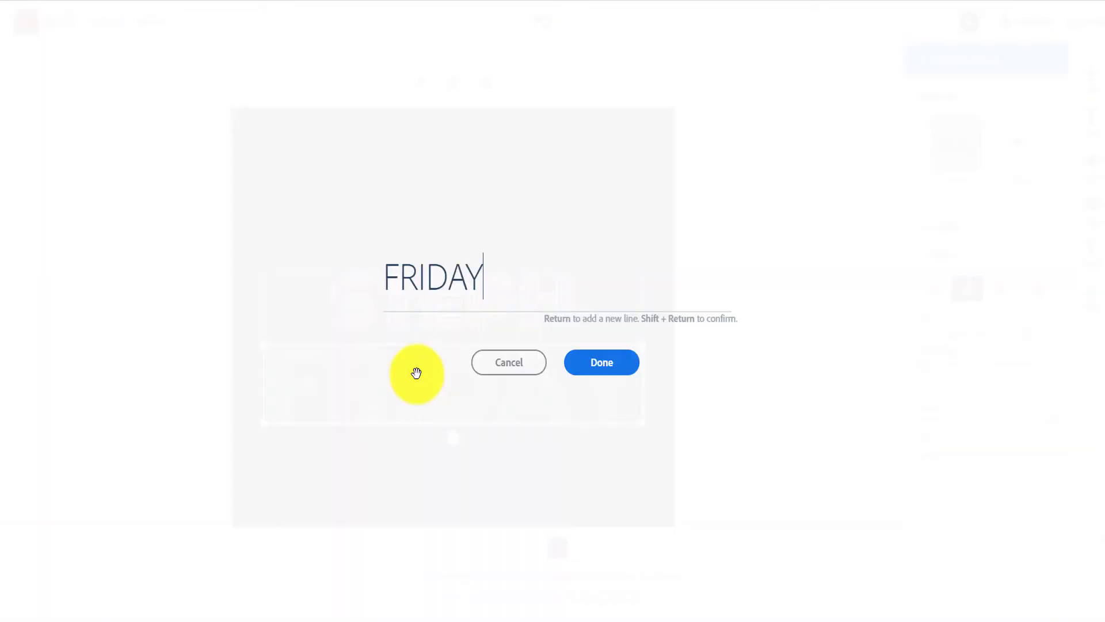
pyautogui.press('BackSpace')
pyautogui.press('BackSpace')
pyautogui.press('BackSpace')
pyautogui.press('BackSpace')
pyautogui.press('BackSpace')
pyautogui.press('BackSpace')
pyautogui.write('shopping')
pyautogui.click(610, 368)
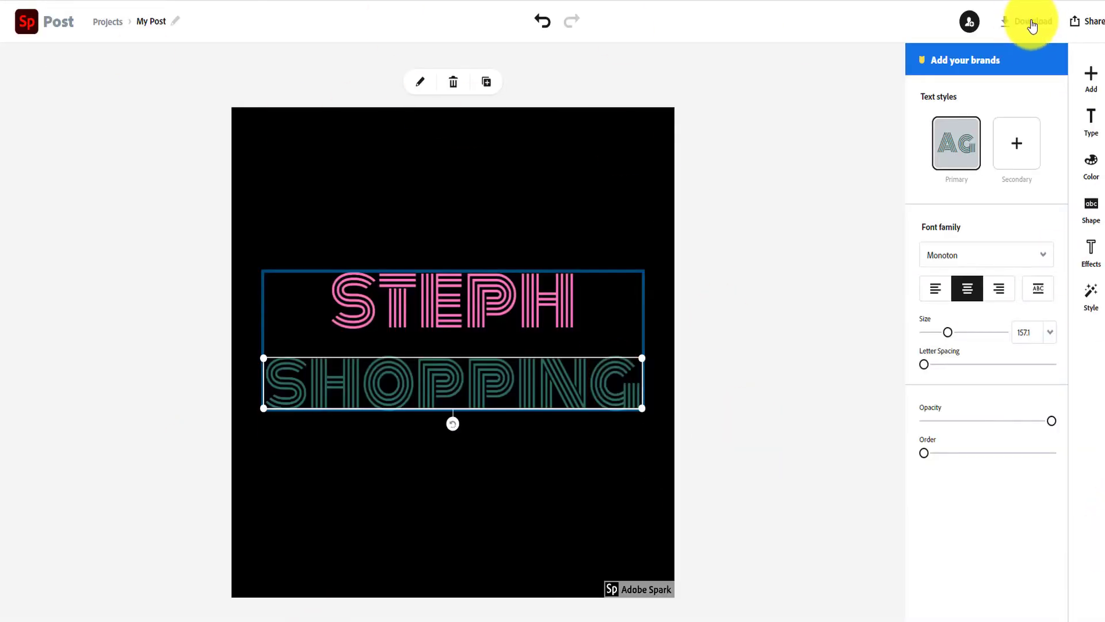
# Make SHOPPING white and set STEPH and SHOPPING in bold Myriad Hebrew Bold
pyautogui.click(986, 254)
pyautogui.scroll(-3, 1018, 374)
pyautogui.click(1004, 350)
pyautogui.doubleClick(519, 383)
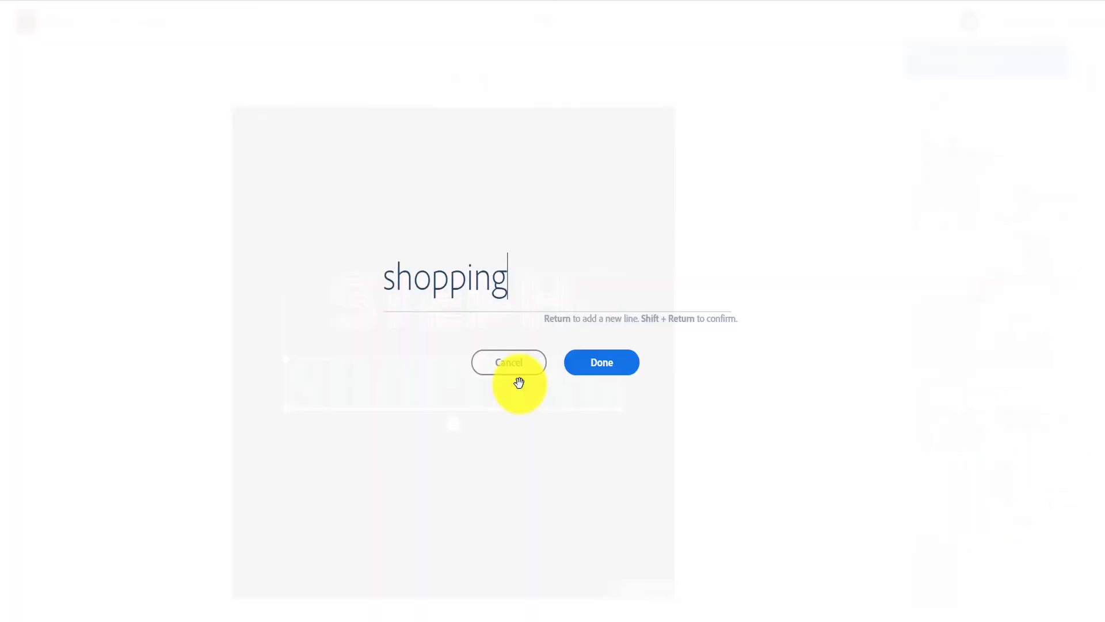
pyautogui.click(1038, 288)
pyautogui.click(934, 257)
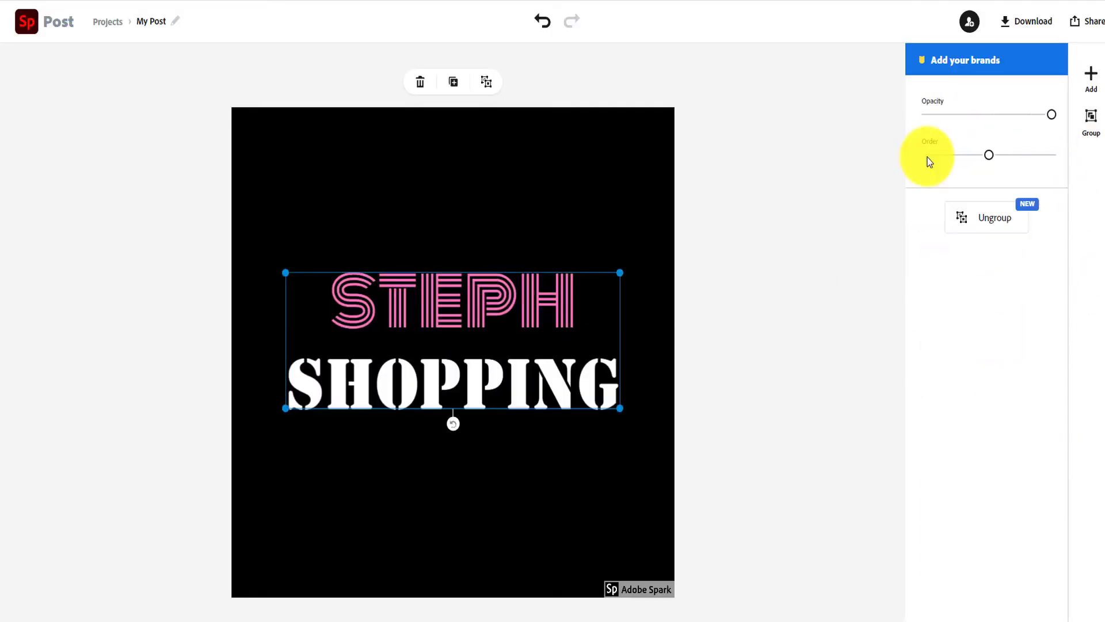
pyautogui.click(407, 299)
pyautogui.click(986, 254)
pyautogui.scroll(5, 1053, 434)
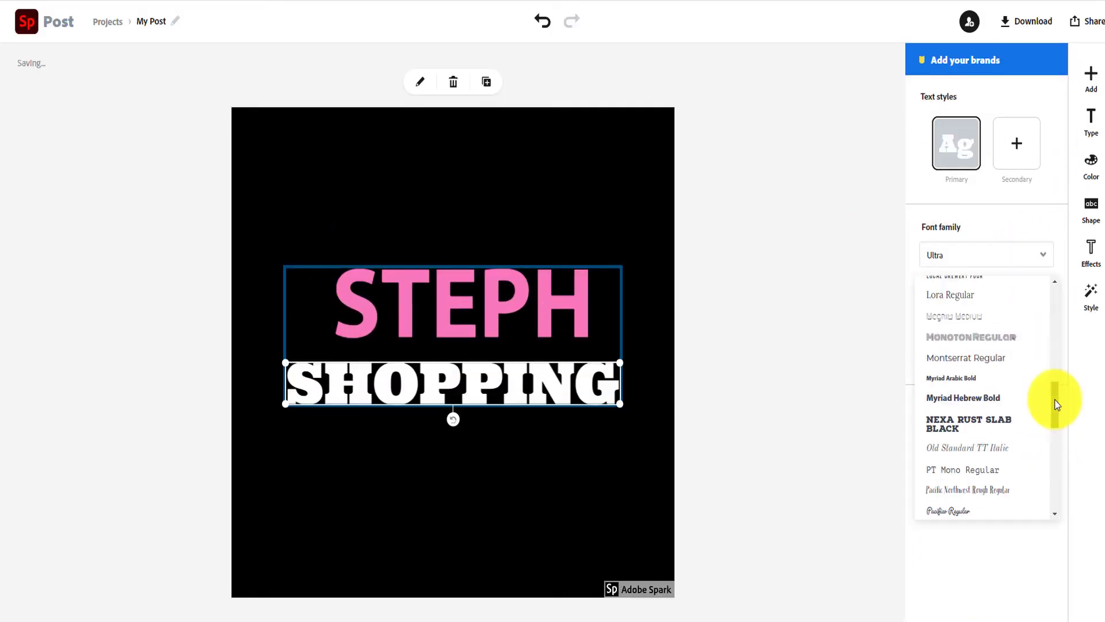
pyautogui.click(1004, 399)
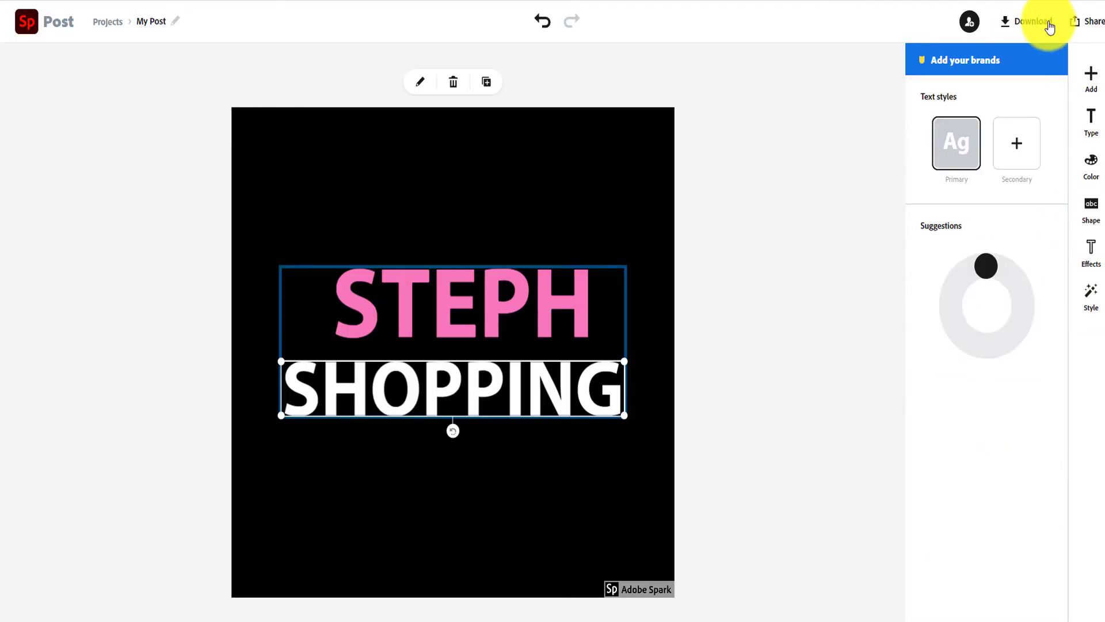
# Download the design as a PNG and enter a Facebook profile file name
pyautogui.click(1032, 32)
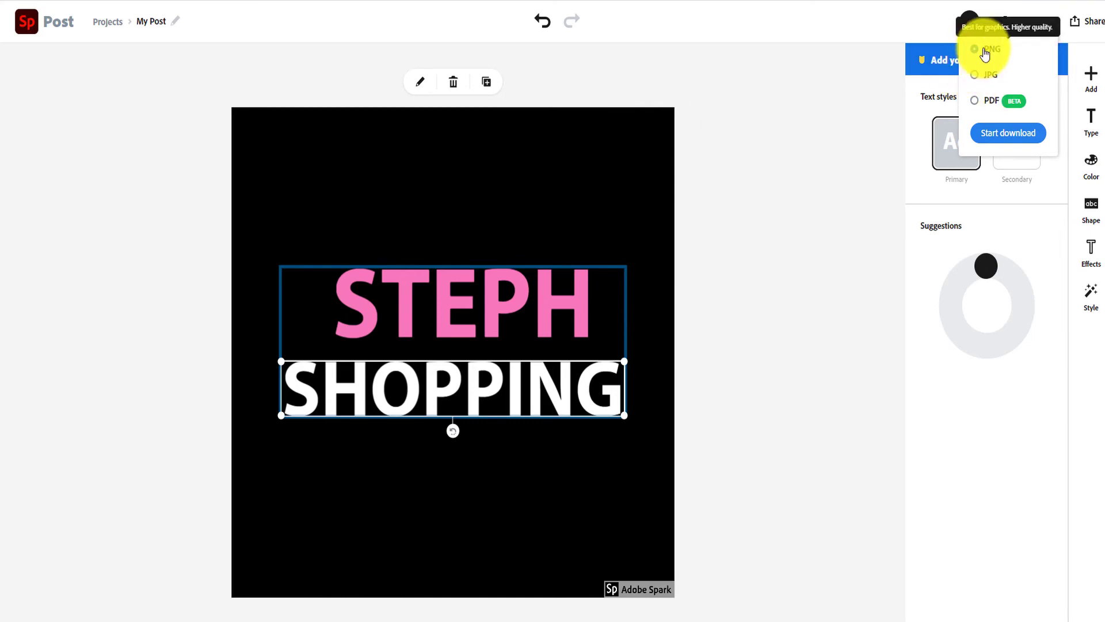
pyautogui.click(1020, 134)
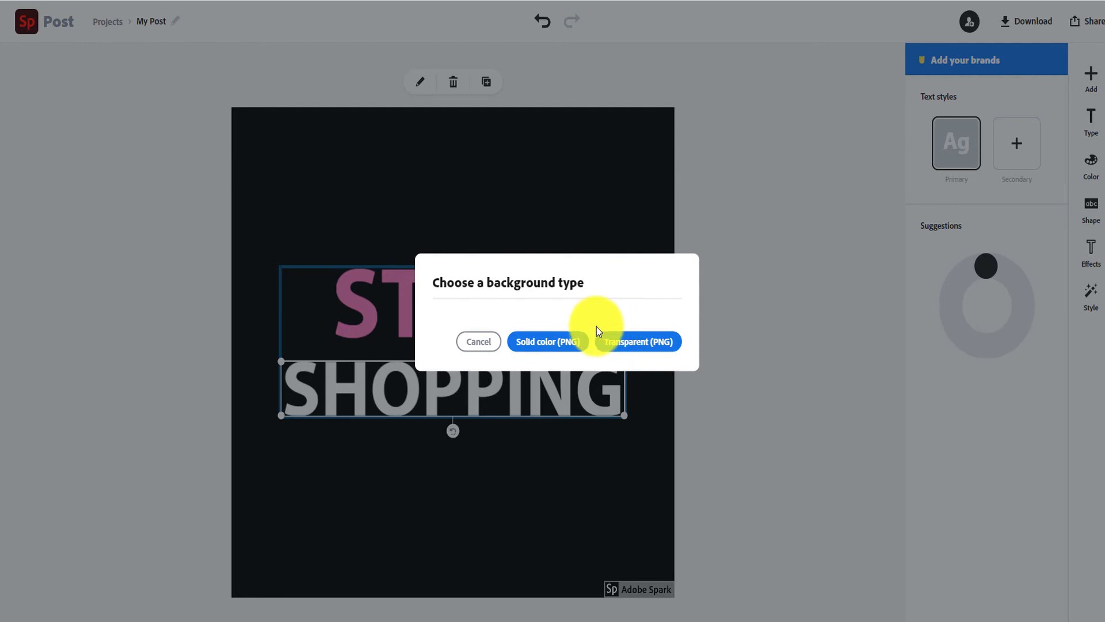
pyautogui.click(522, 342)
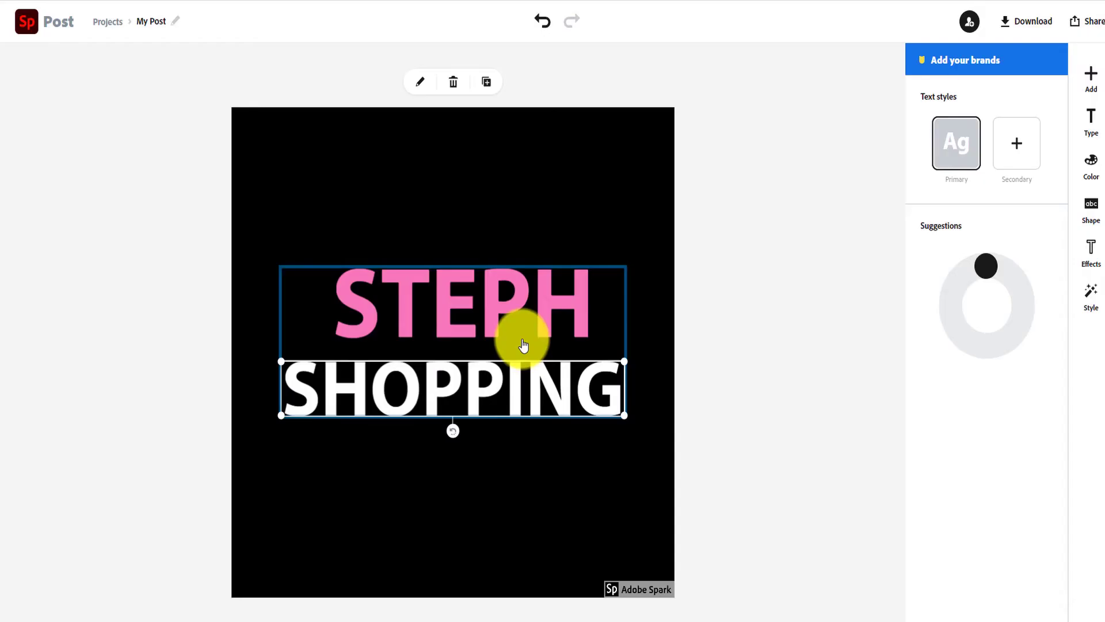
pyautogui.write('FacebookP')
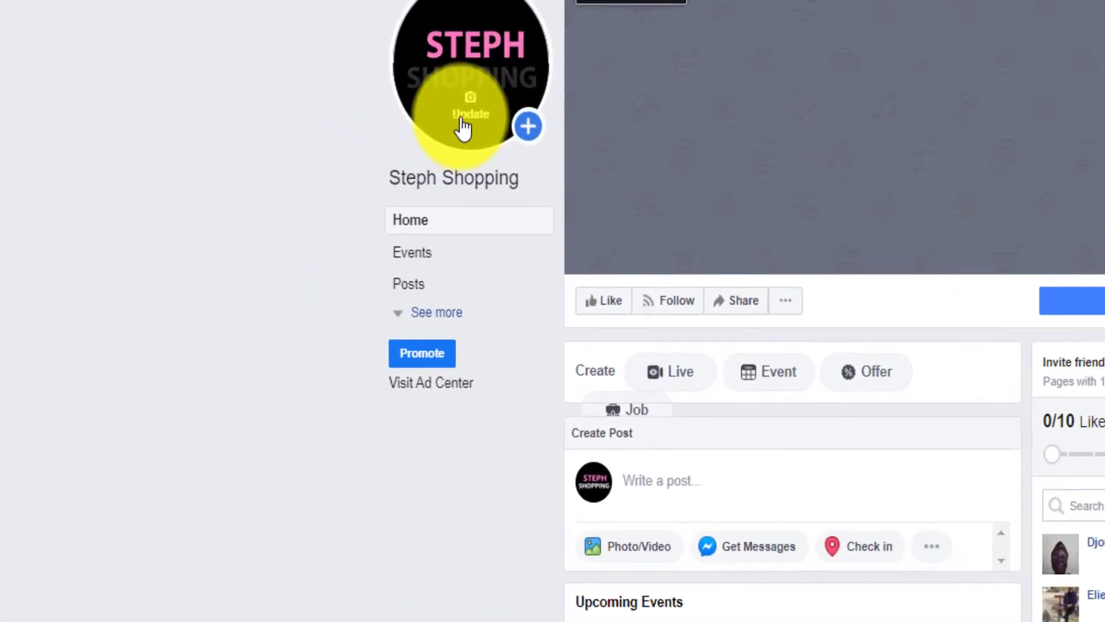
# Upload Facebook Profile2.png as the profile picture, fit it in the circle, and save
pyautogui.click(301, 80)
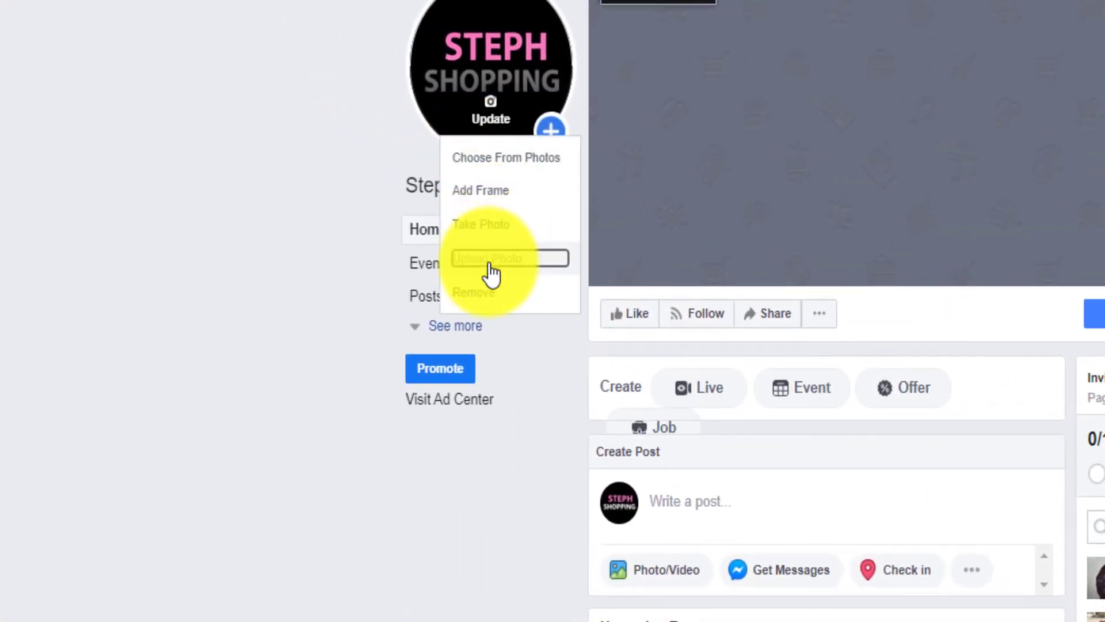
pyautogui.click(489, 272)
pyautogui.click(223, 61)
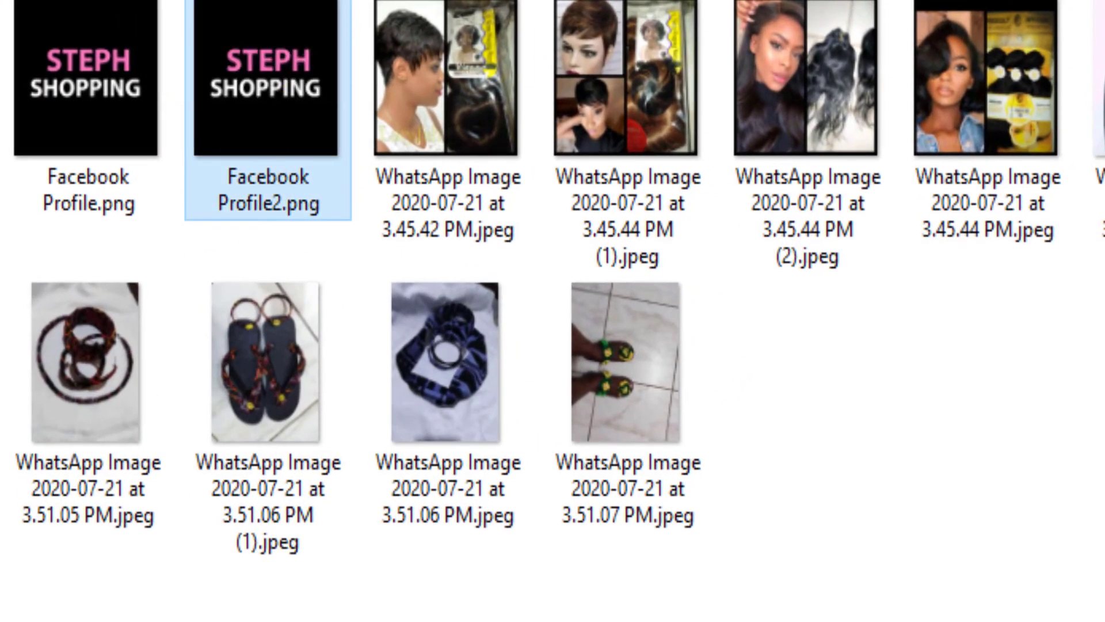
pyautogui.press('Return')
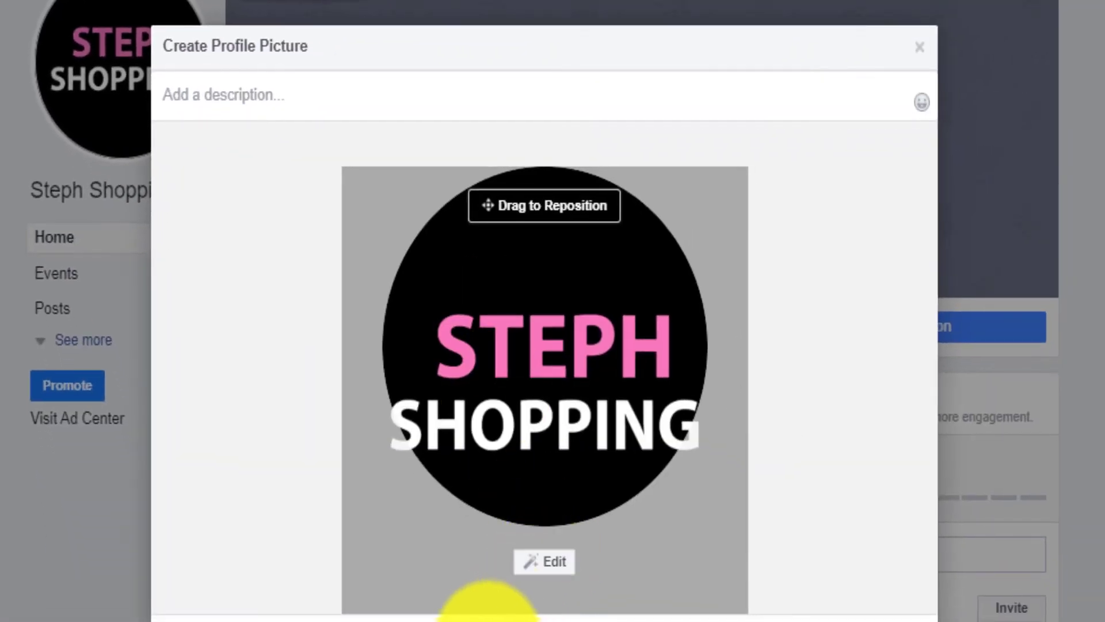
pyautogui.moveTo(480, 610); pyautogui.dragTo(516, 594)
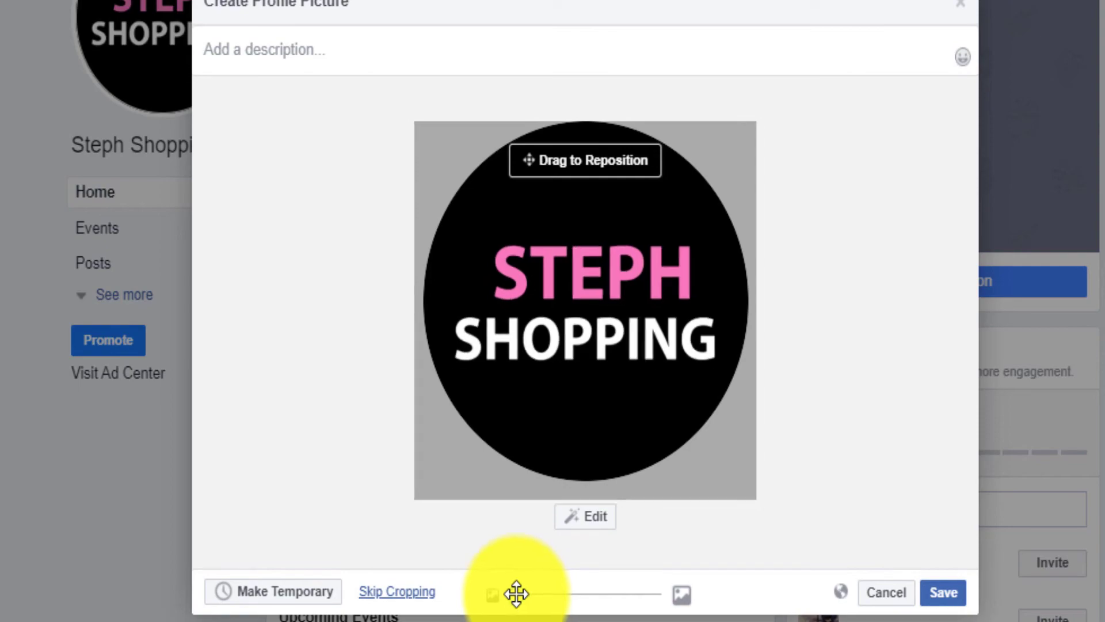
pyautogui.click(937, 593)
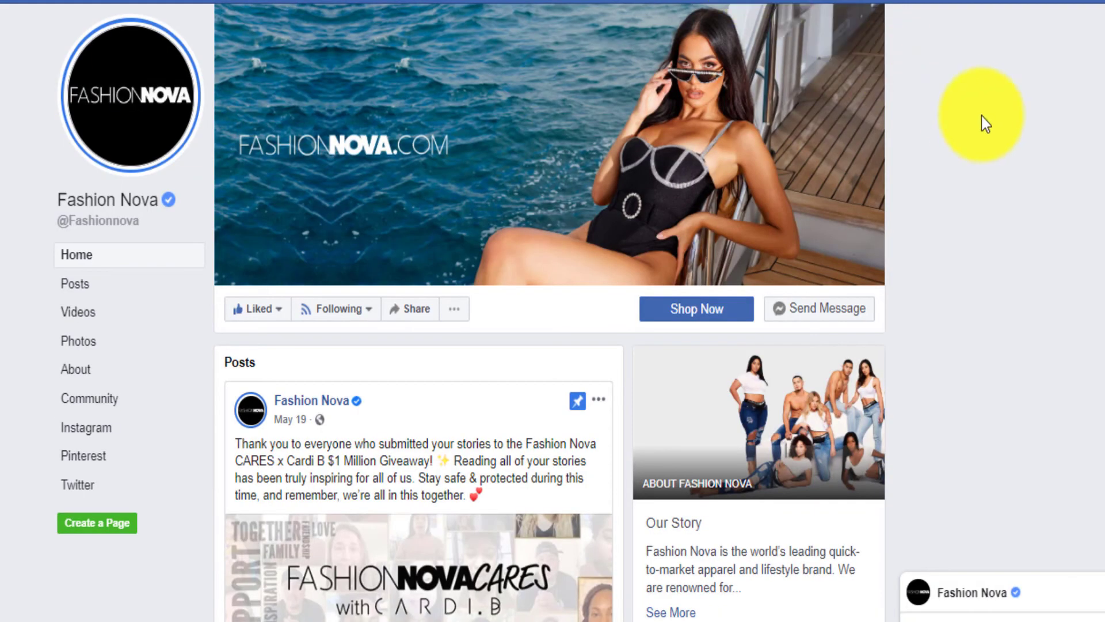
# Scroll through the Fashion Nova page to view its cover photo
pyautogui.scroll(-5, 982, 115)
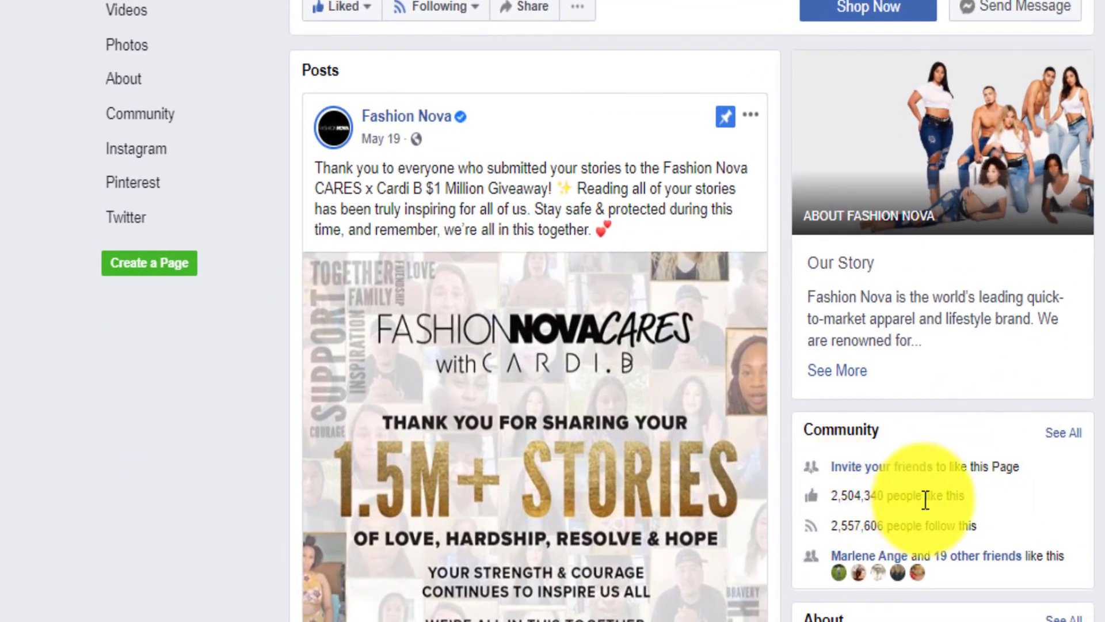
pyautogui.scroll(3, 821, 37)
pyautogui.scroll(3, 821, 37)
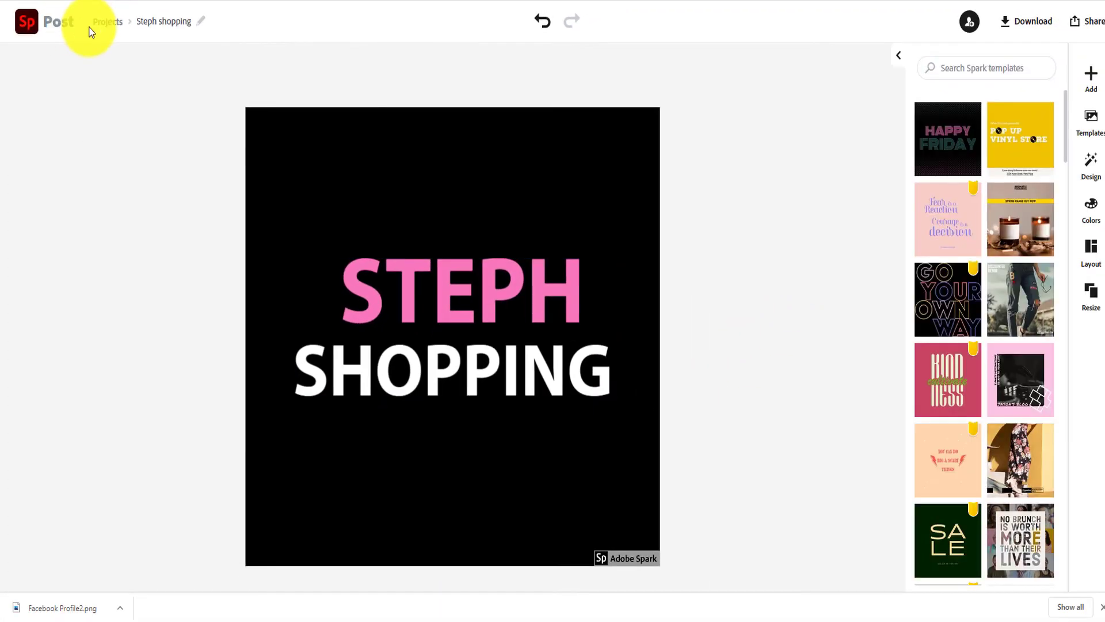
# Save the current post and start a new Banner-size graphic from the STANDARD presets
pyautogui.click(102, 21)
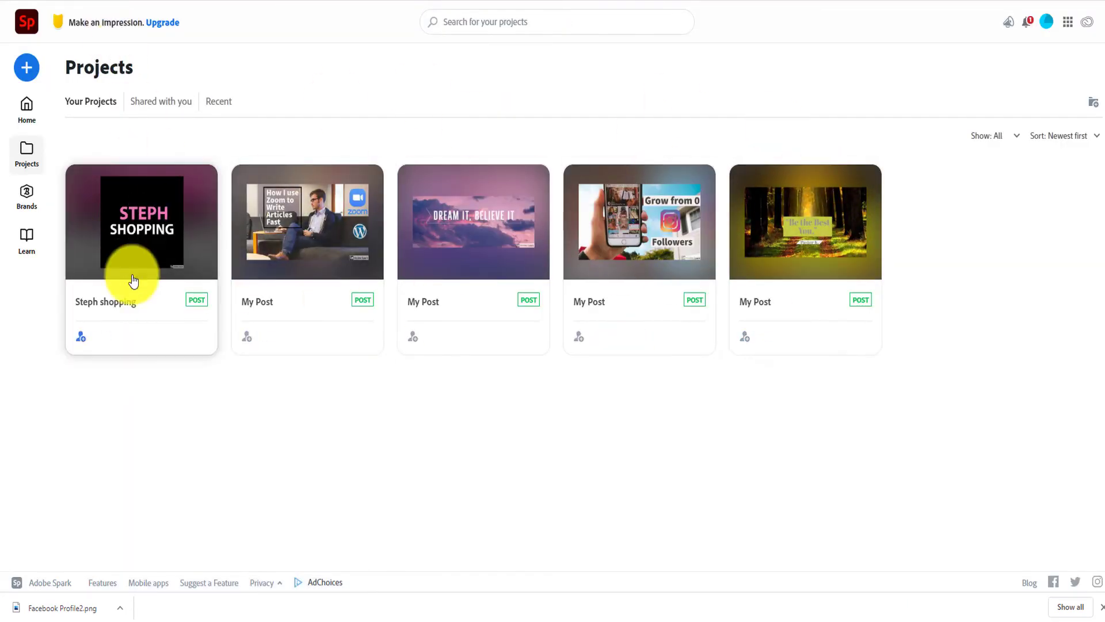
pyautogui.click(28, 68)
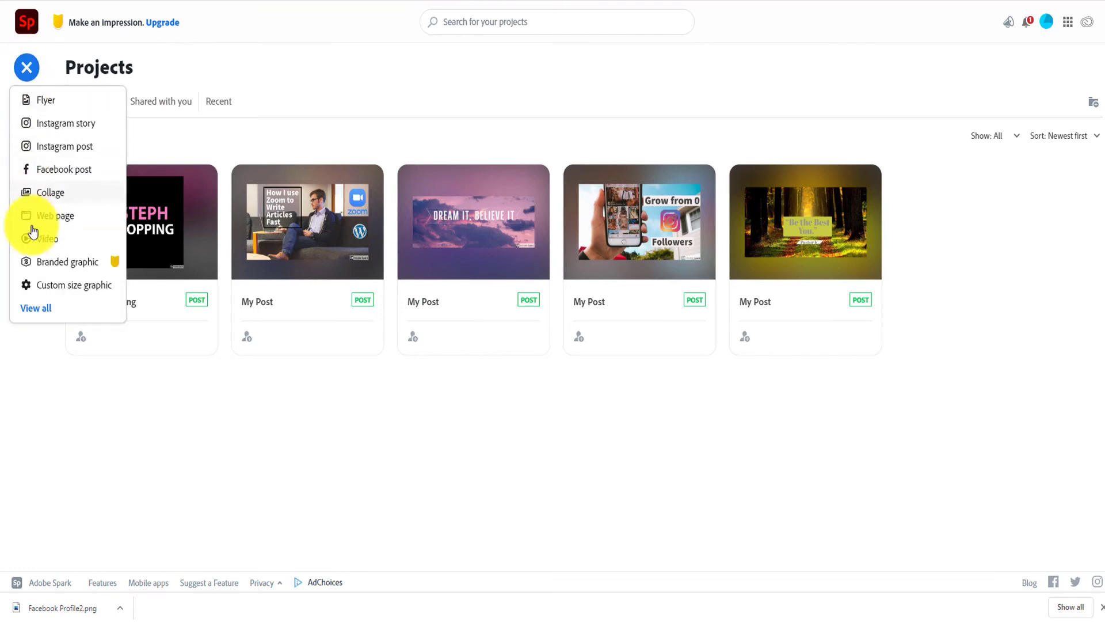
pyautogui.click(52, 288)
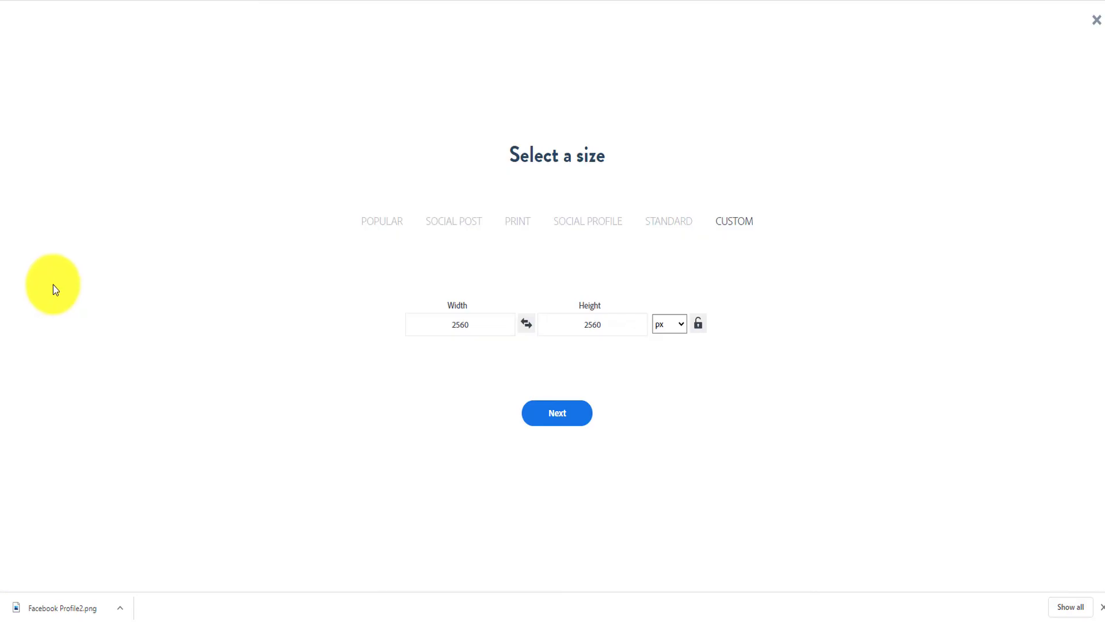
pyautogui.click(675, 224)
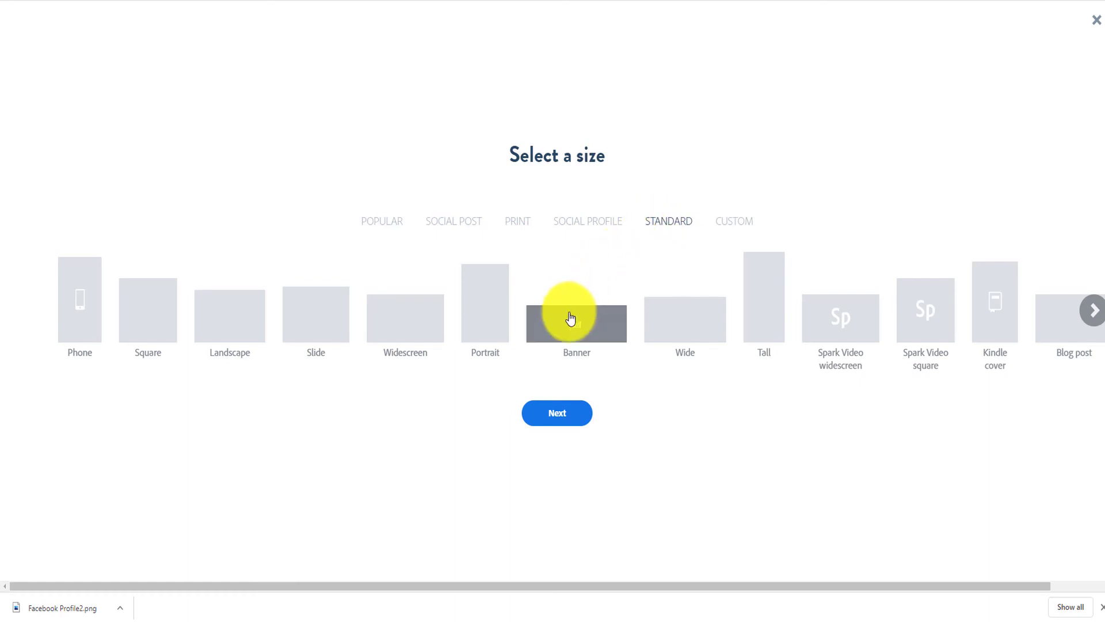
pyautogui.click(383, 222)
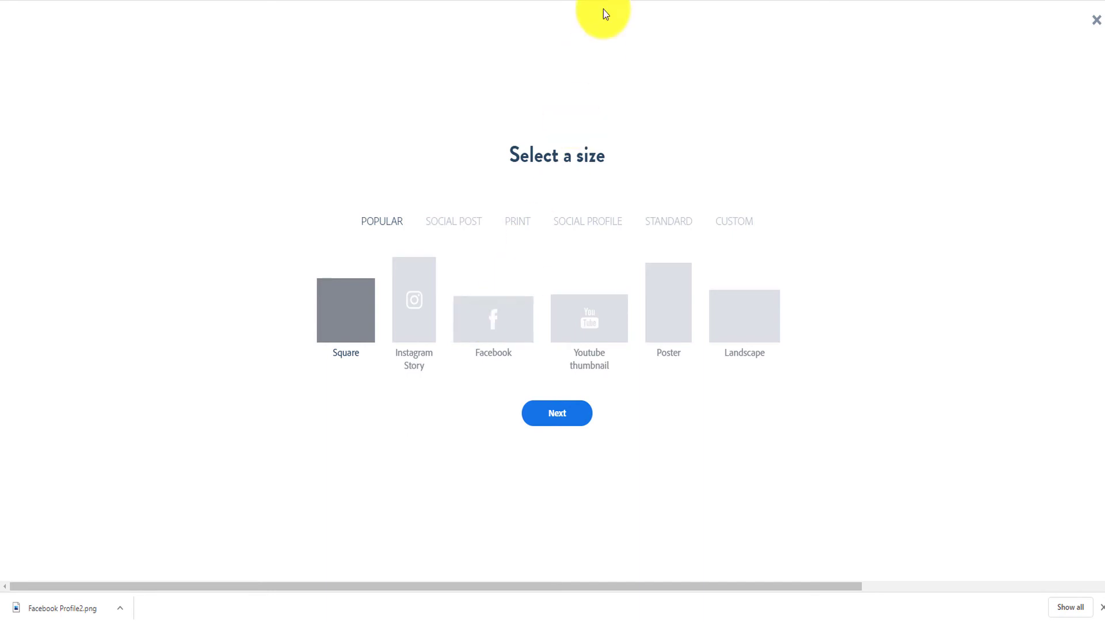
pyautogui.click(668, 221)
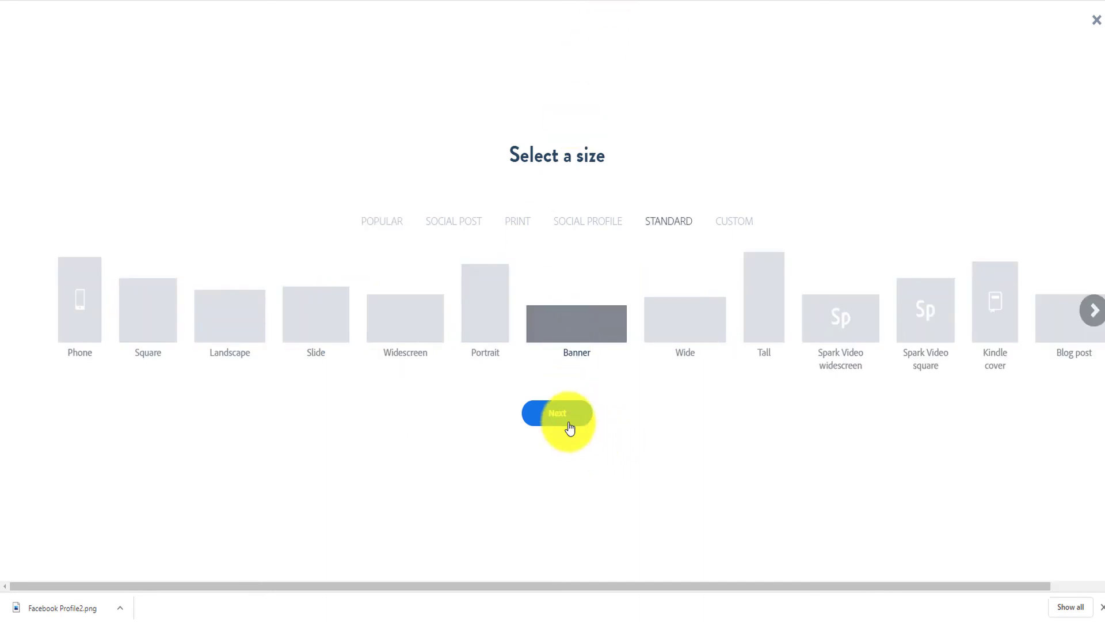
pyautogui.click(569, 426)
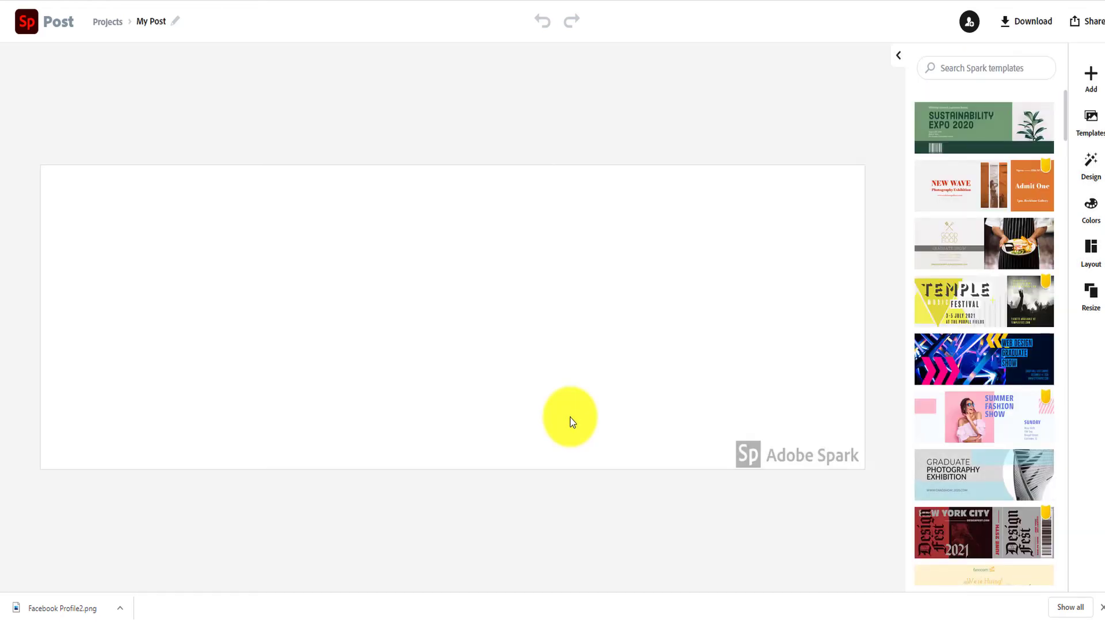
# Add a photo to the banner, browsing the free and Adobe Stock photo sources
pyautogui.click(1091, 74)
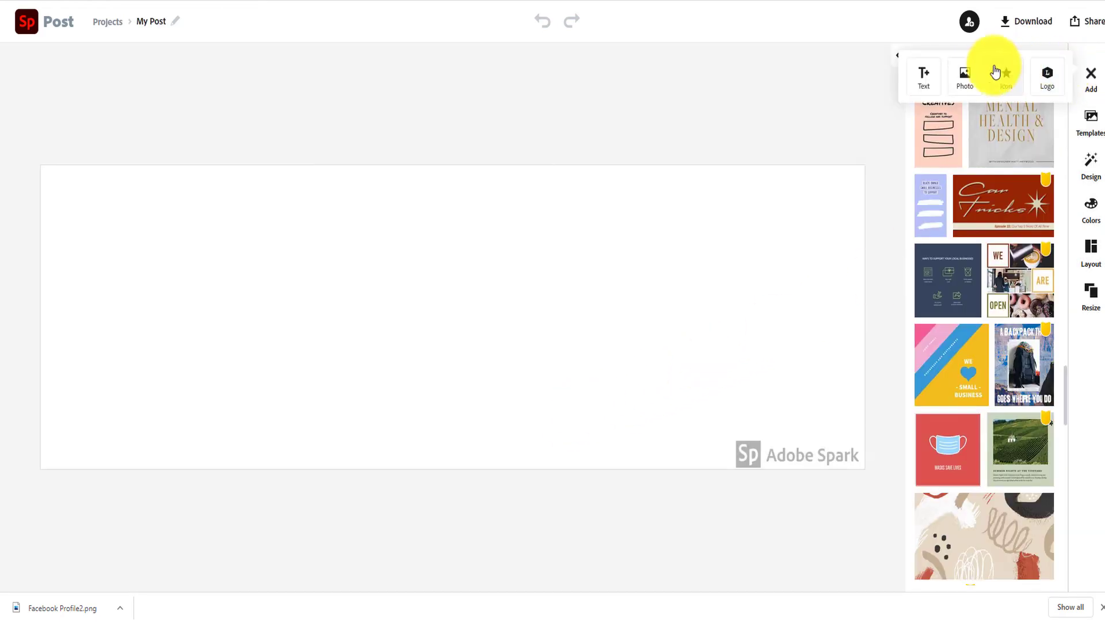
pyautogui.click(964, 74)
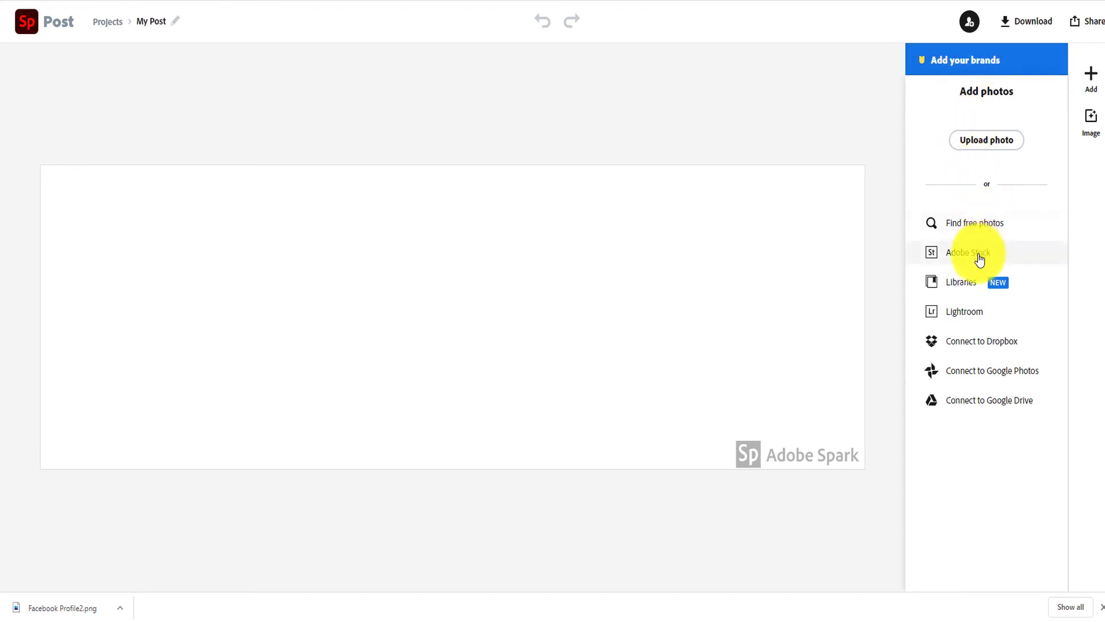
pyautogui.click(995, 228)
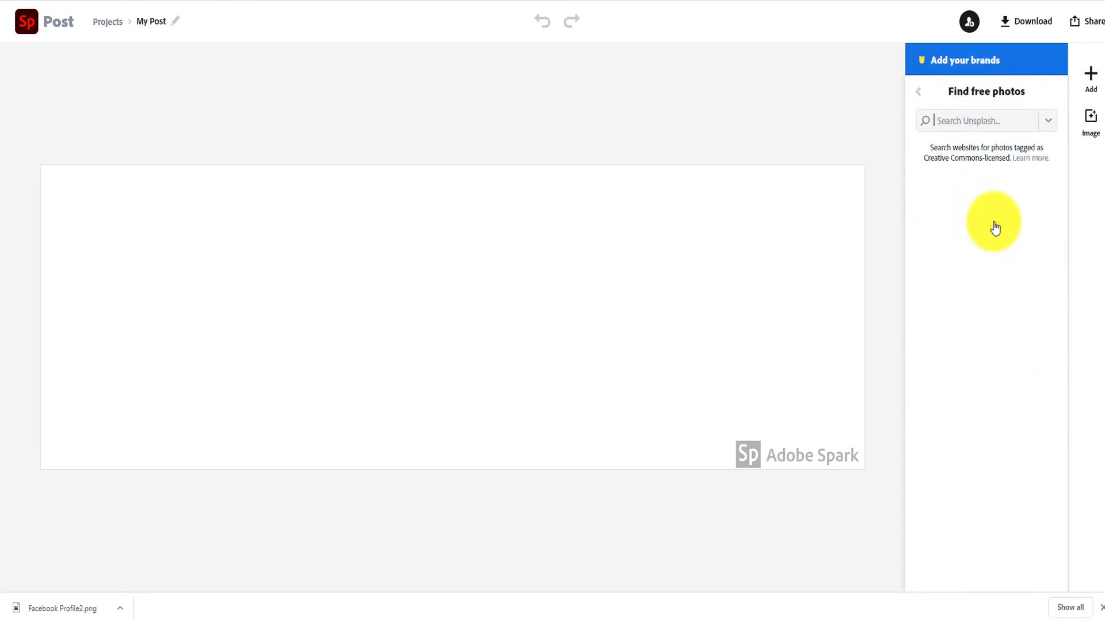
pyautogui.click(919, 92)
pyautogui.click(967, 251)
pyautogui.click(920, 93)
pyautogui.click(979, 225)
# Search Pixabay for 'shopping' and set the woman-with-bags photo as the repositioned banner background
pyautogui.click(1048, 120)
pyautogui.click(994, 154)
pyautogui.click(997, 120)
pyautogui.write('shopping')
pyautogui.press('Return')
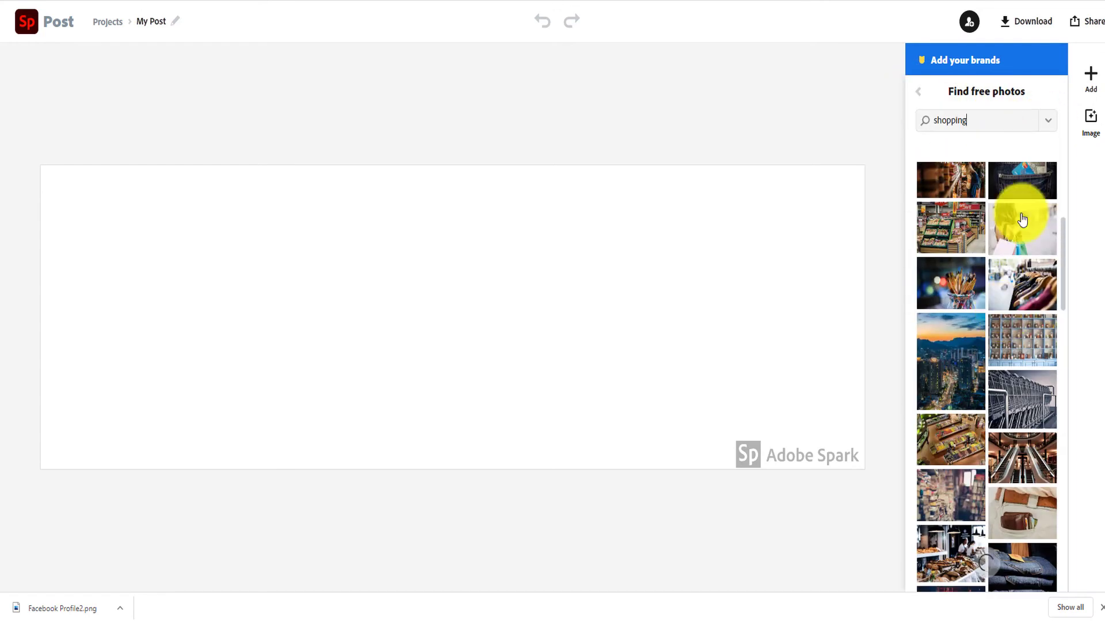
pyautogui.scroll(-5, 1033, 374)
pyautogui.scroll(10, 1056, 511)
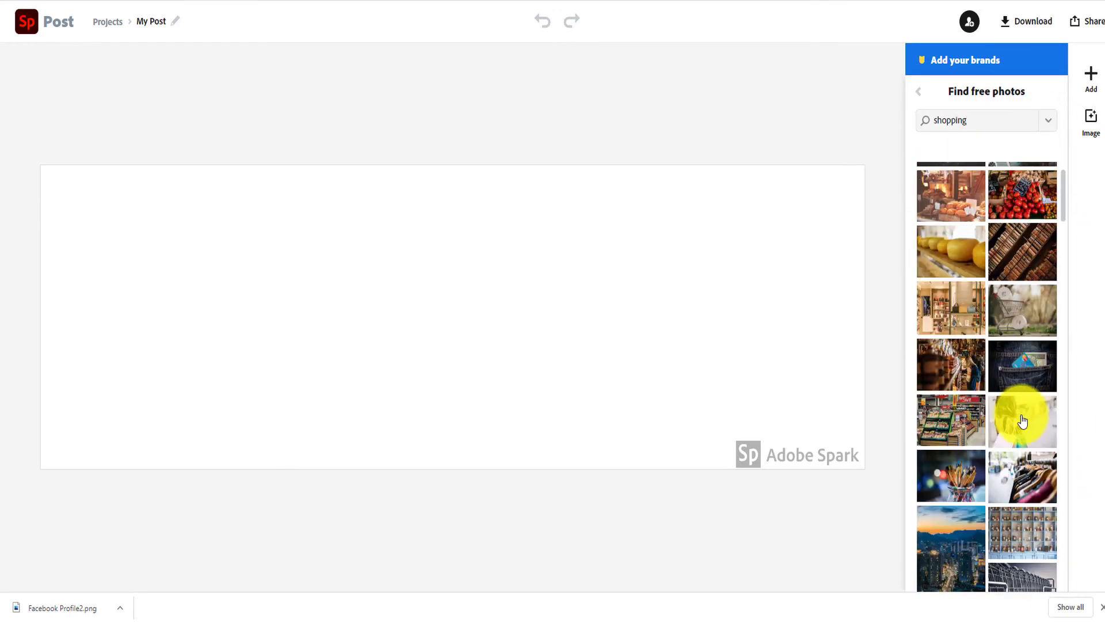
pyautogui.click(1049, 420)
pyautogui.click(490, 365)
pyautogui.moveTo(748, 322); pyautogui.dragTo(712, 339)
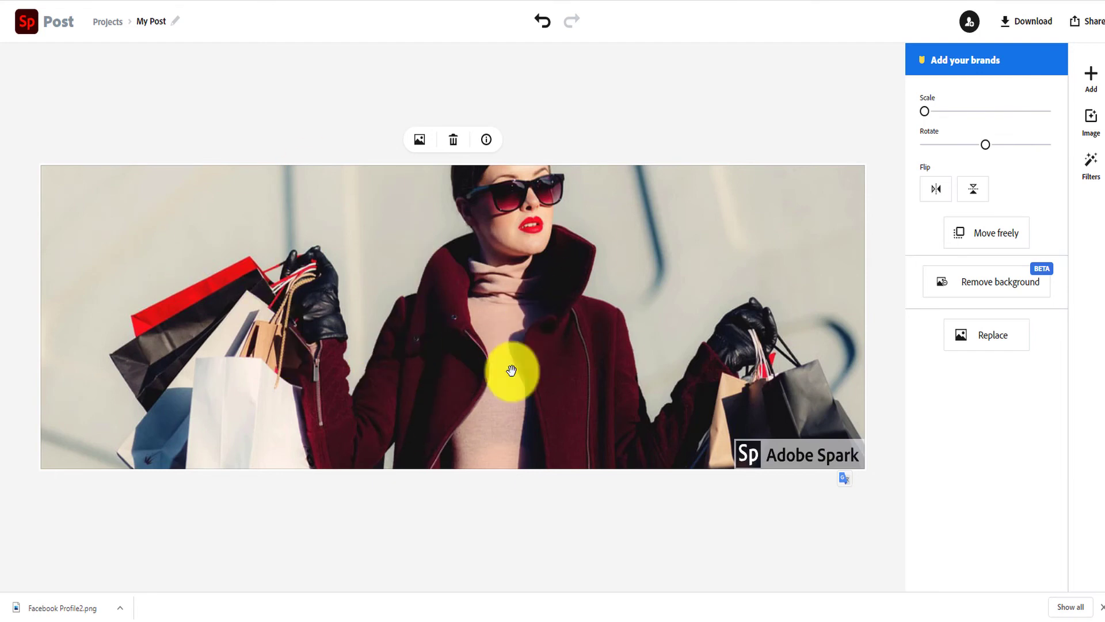
# Add the Inner Beauty text style to the banner and shrink it
pyautogui.click(1093, 75)
pyautogui.click(921, 76)
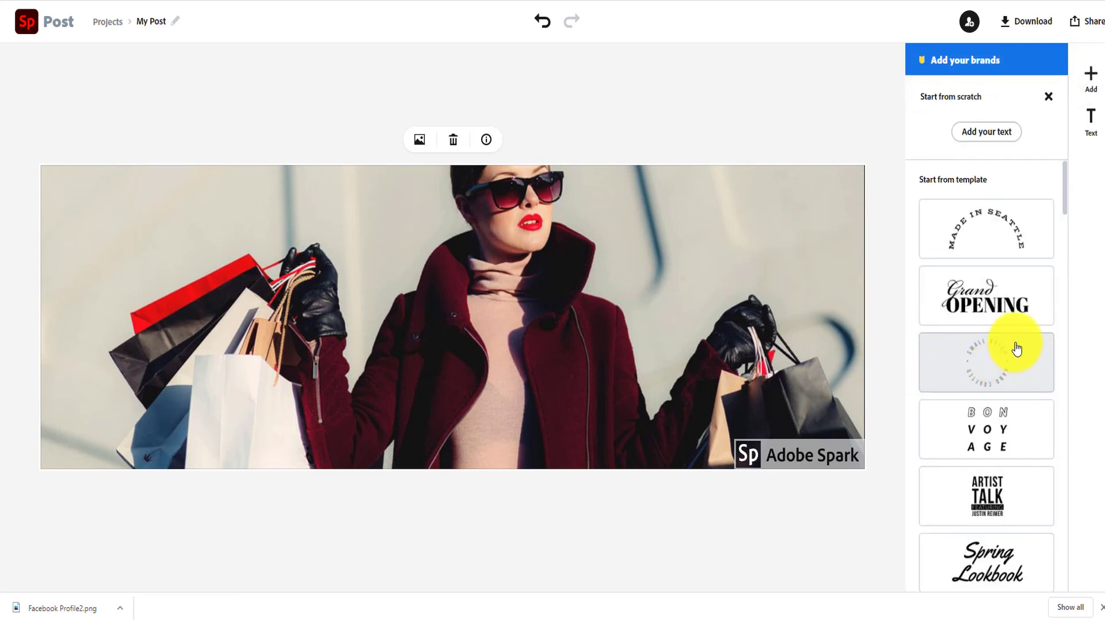
pyautogui.scroll(-12, 1018, 348)
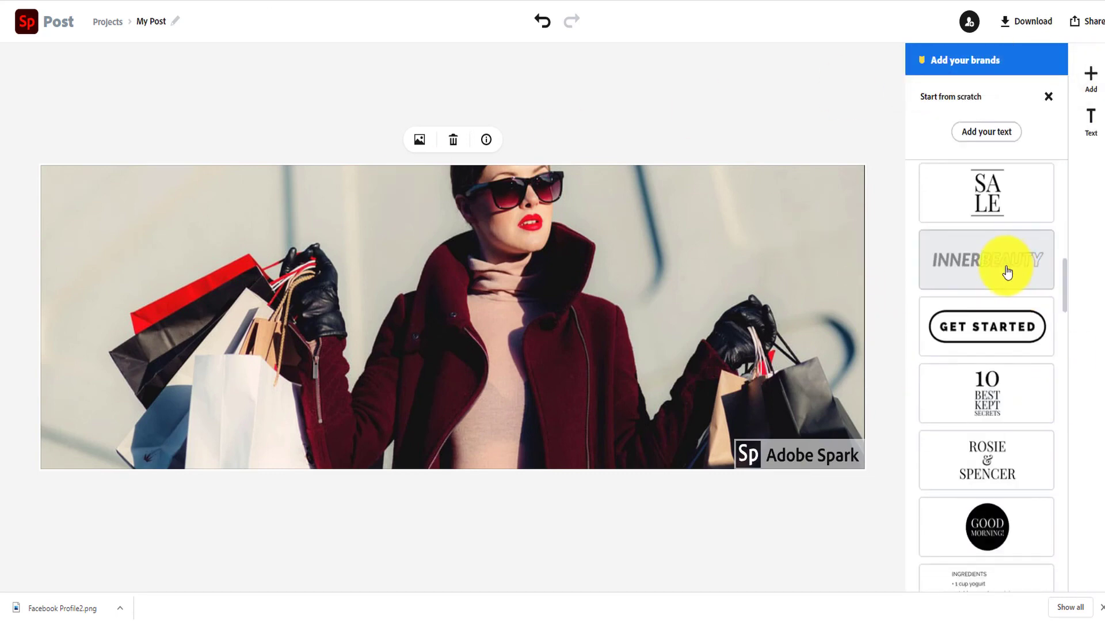
pyautogui.click(1006, 271)
pyautogui.moveTo(666, 261); pyautogui.dragTo(395, 230)
# Change the text to StephShopping.com and resize it smaller
pyautogui.doubleClick(189, 216)
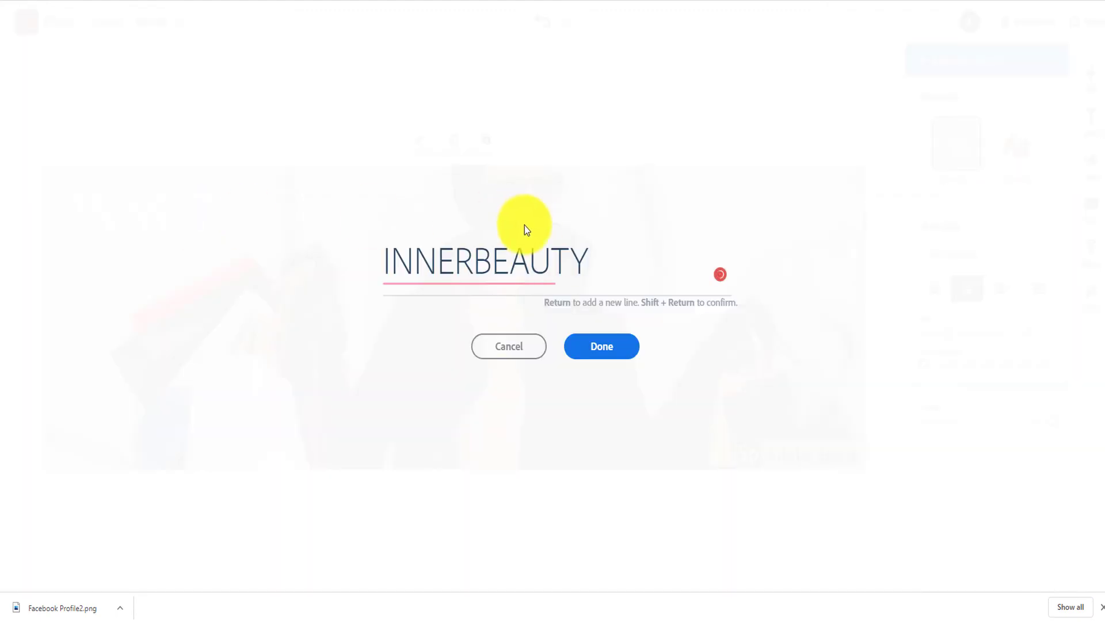
pyautogui.moveTo(587, 259); pyautogui.dragTo(374, 256)
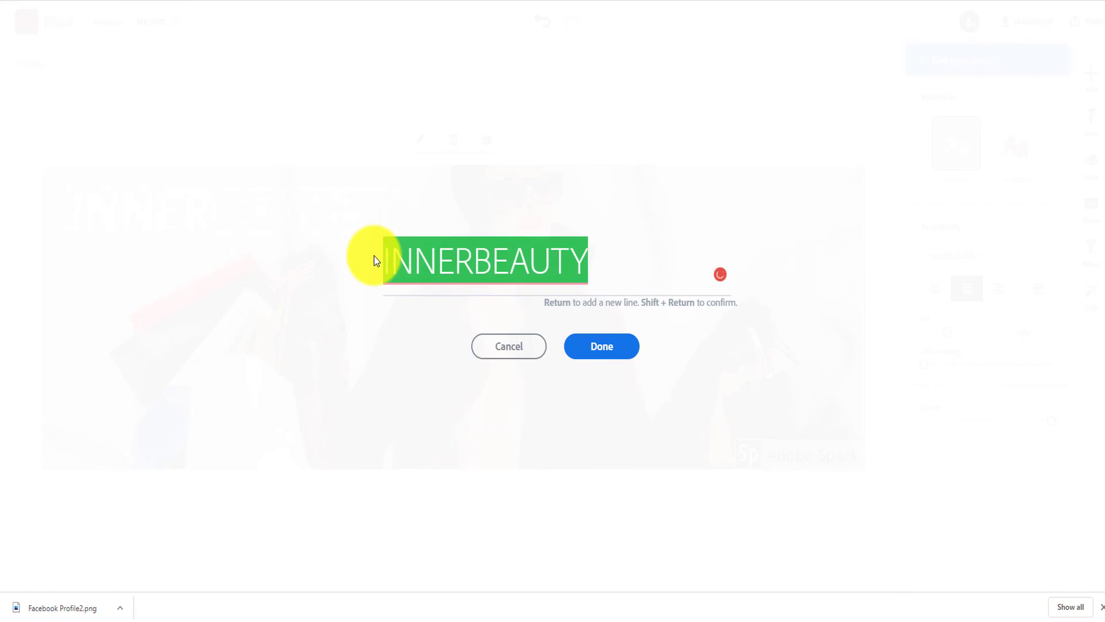
pyautogui.write('StephShopping.com')
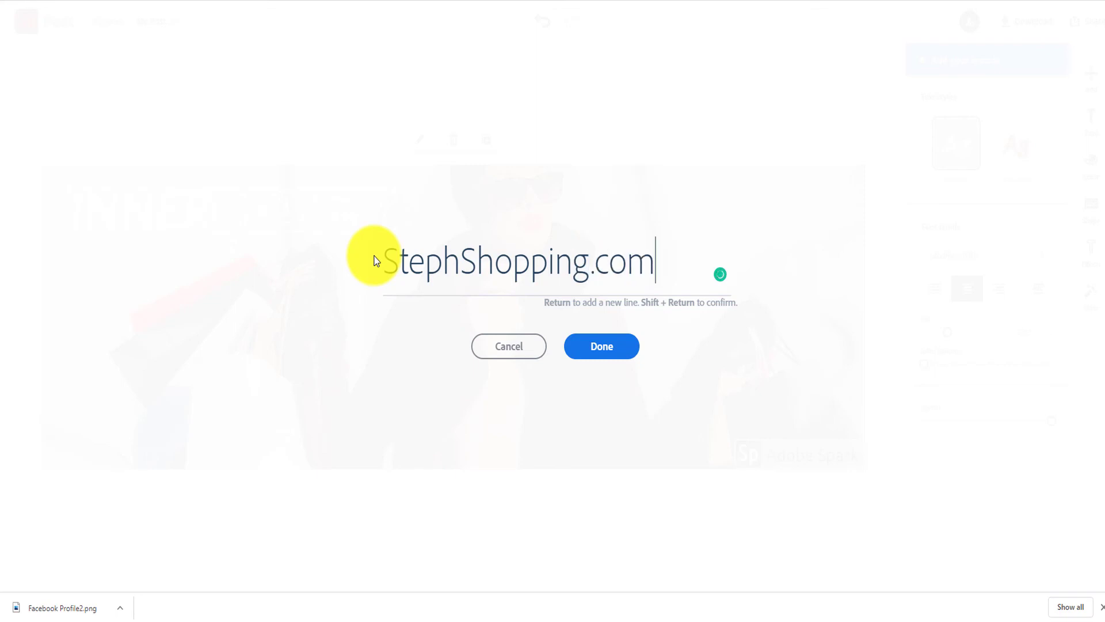
pyautogui.click(595, 348)
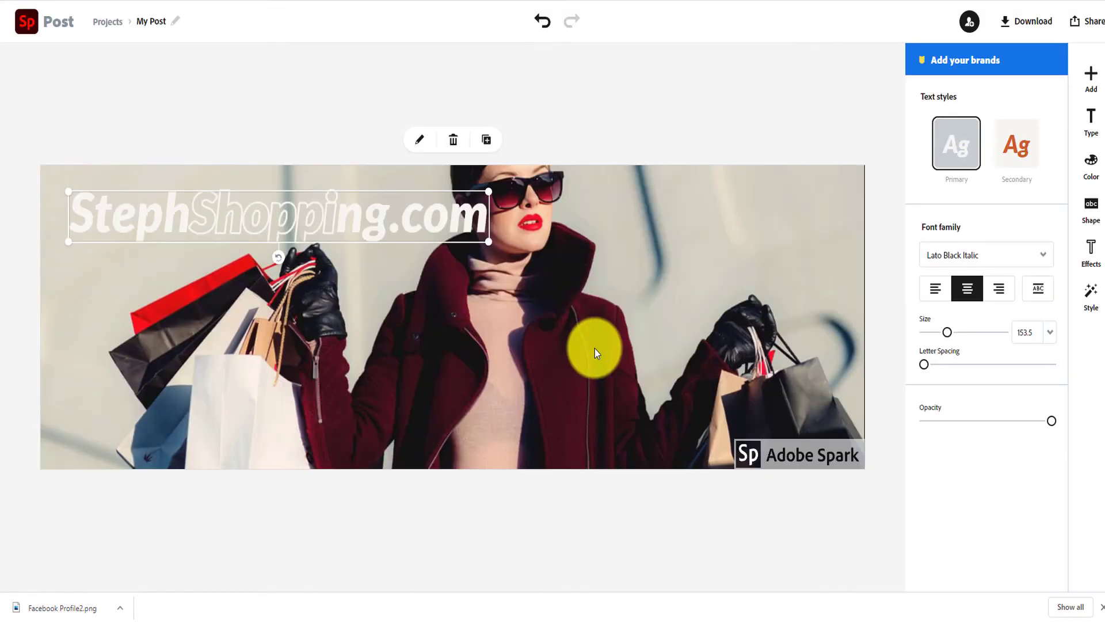
pyautogui.moveTo(487, 246); pyautogui.dragTo(376, 231)
# Recolour the StephShopping.com text pink
pyautogui.click(1091, 164)
pyautogui.scroll(-3, 1001, 387)
pyautogui.click(984, 400)
pyautogui.click(960, 401)
pyautogui.click(960, 372)
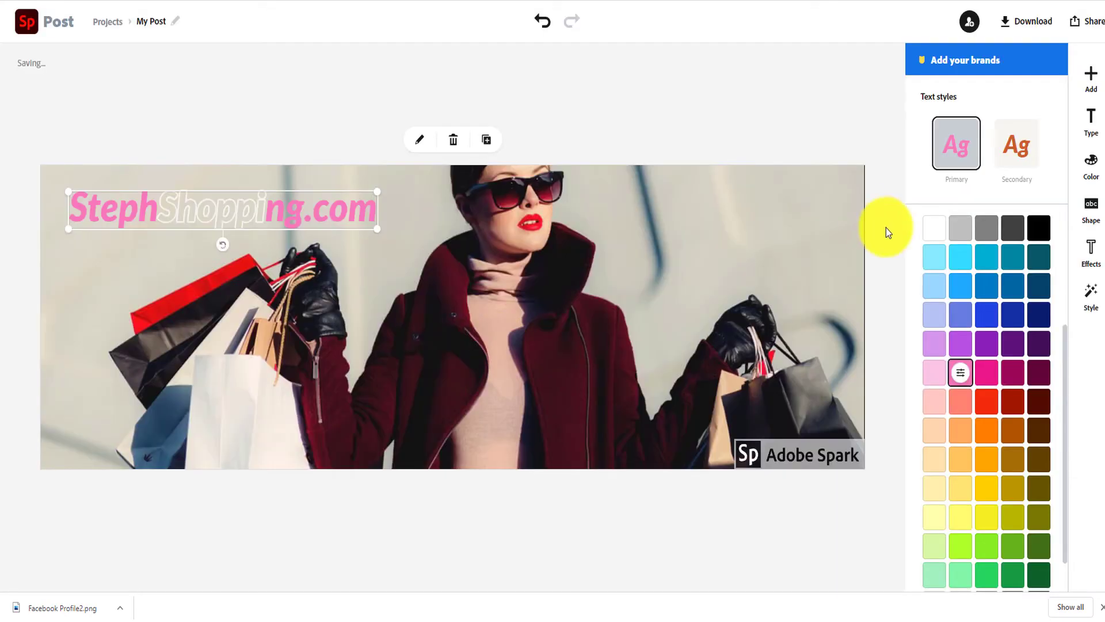
# Reposition the StephShopping.com banner in the cover frame and save it
pyautogui.scroll(3, 944, 287)
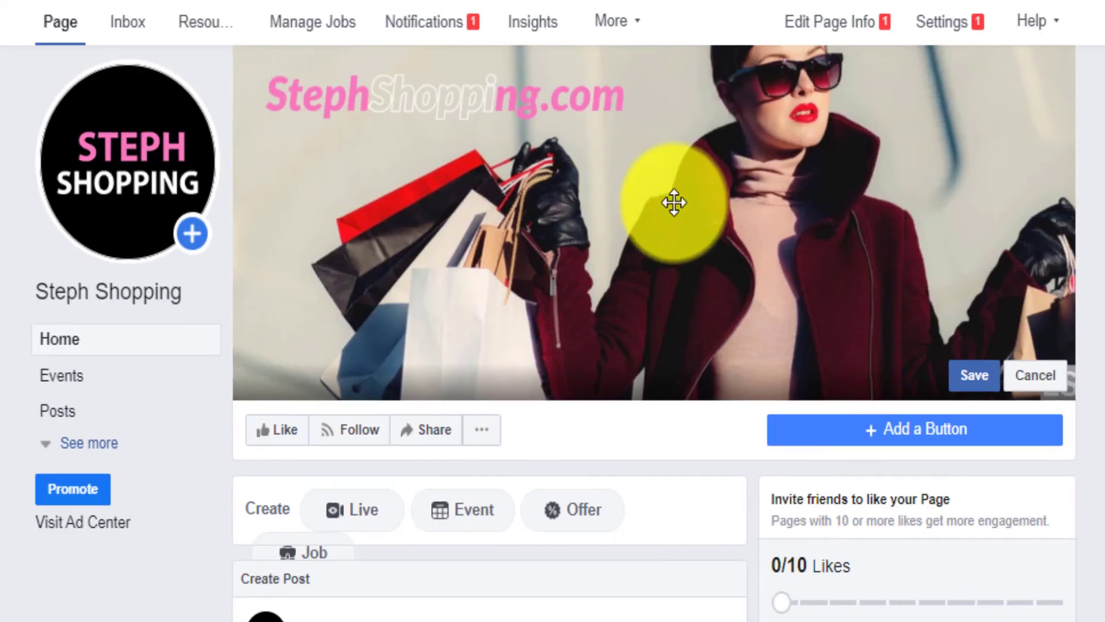
pyautogui.moveTo(713, 210); pyautogui.dragTo(736, 264)
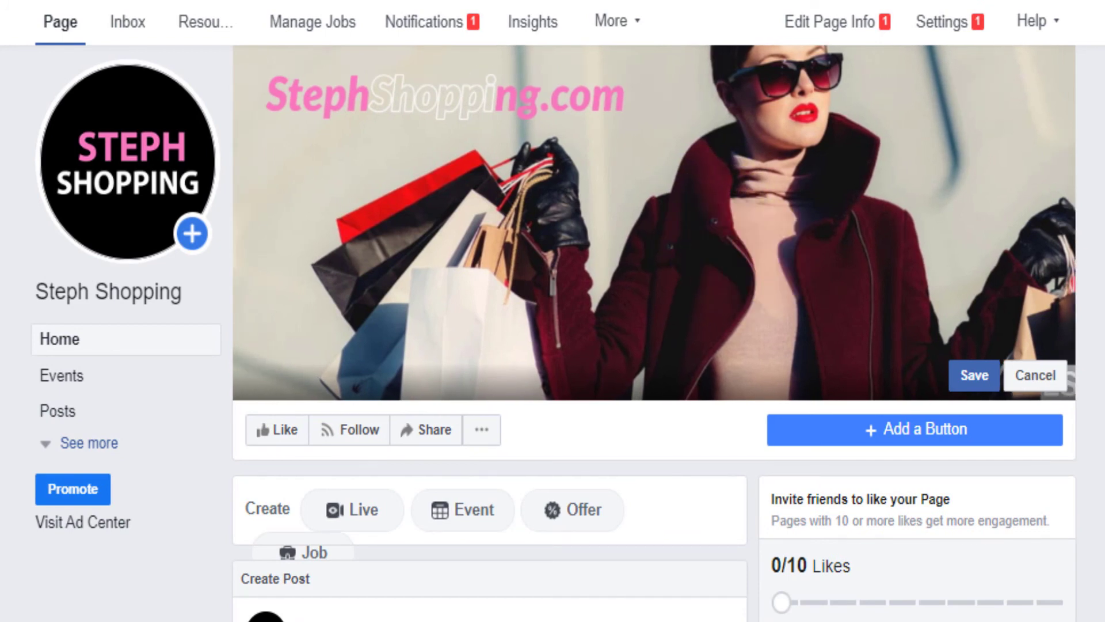
pyautogui.click(976, 377)
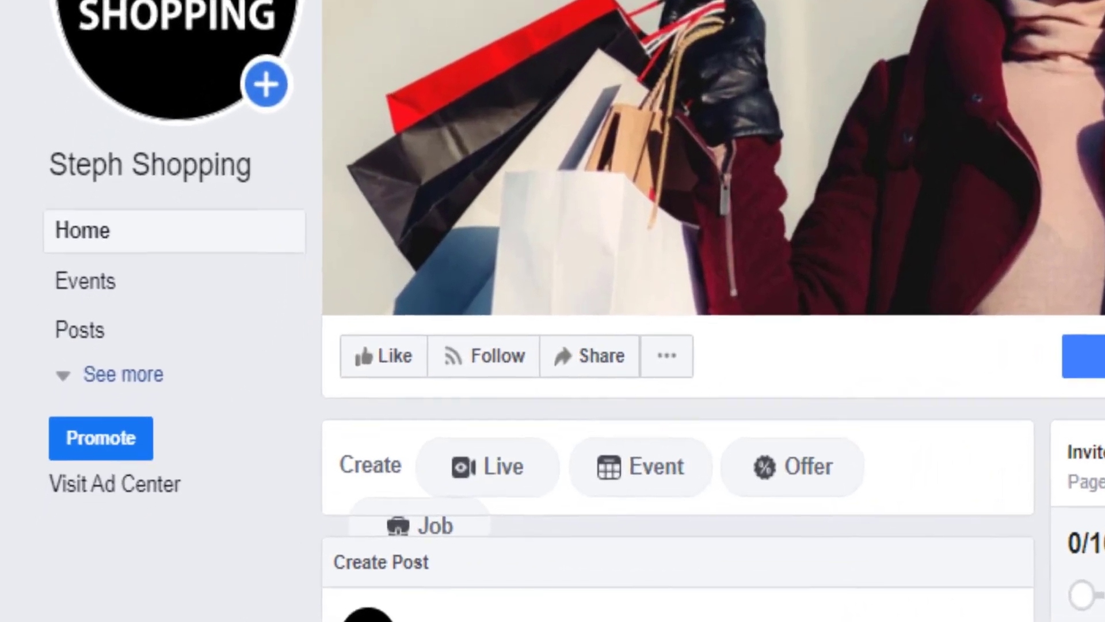
pyautogui.scroll(-5, 403, 451)
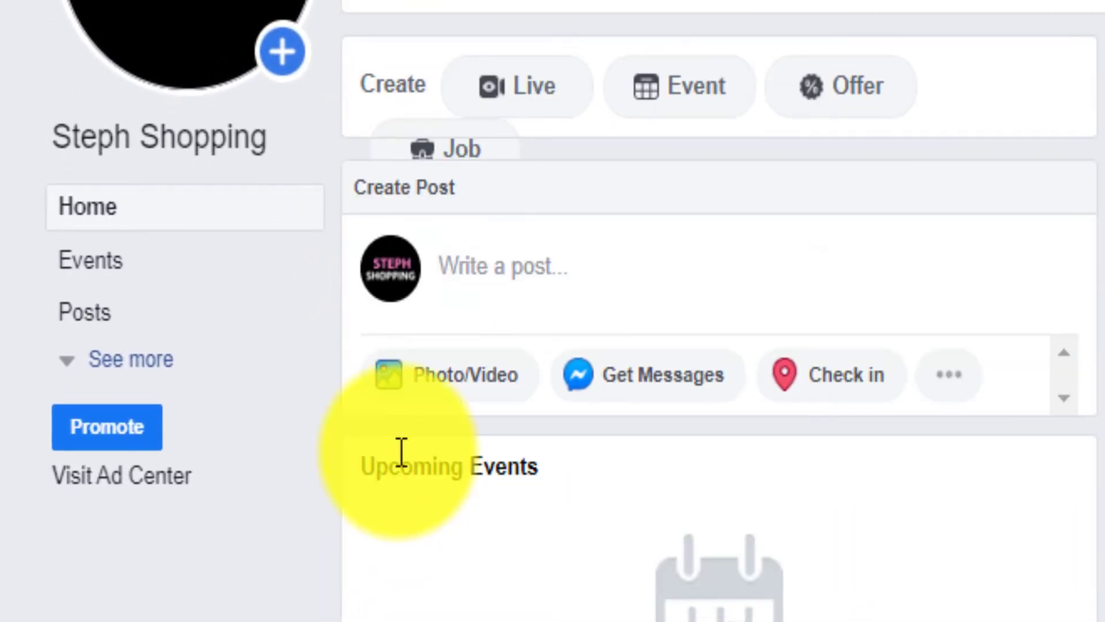
pyautogui.click(424, 384)
pyautogui.click(420, 385)
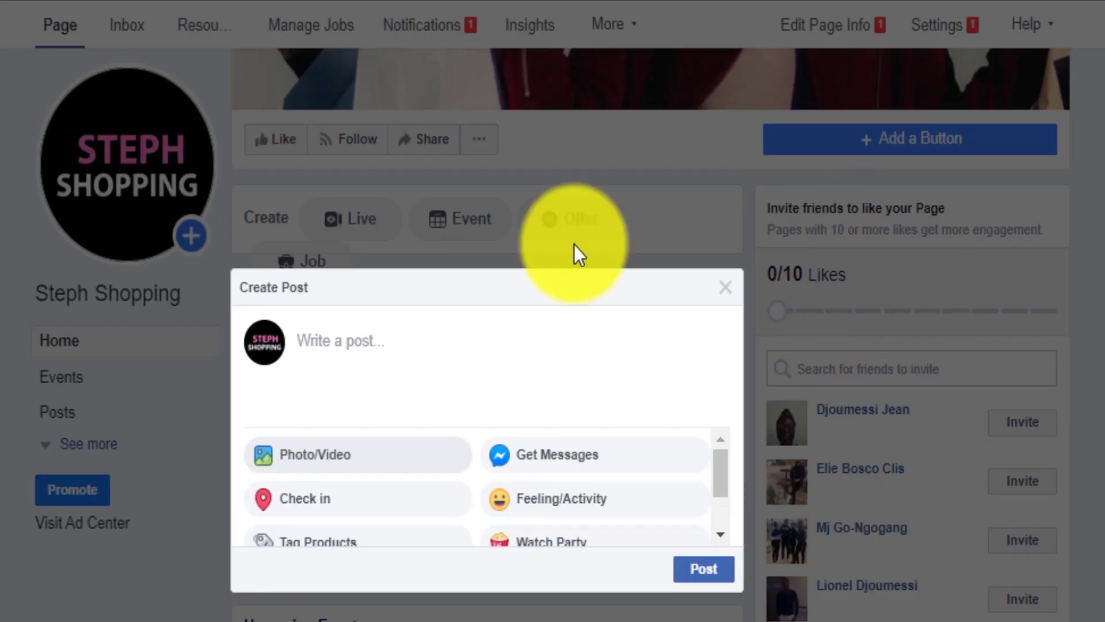
pyautogui.click(545, 360)
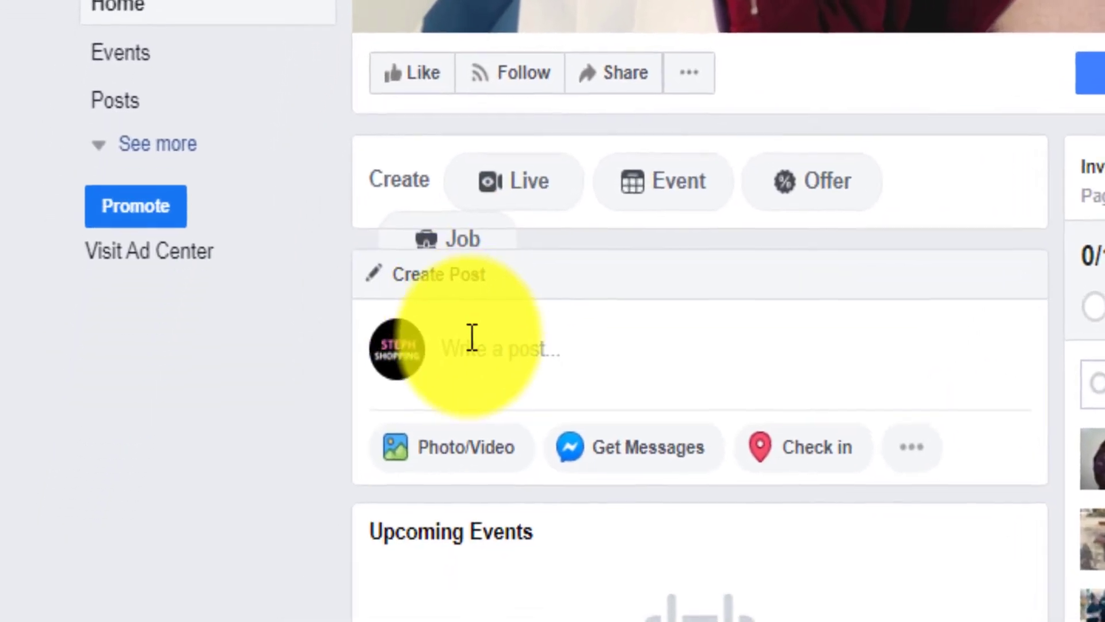
pyautogui.click(320, 589)
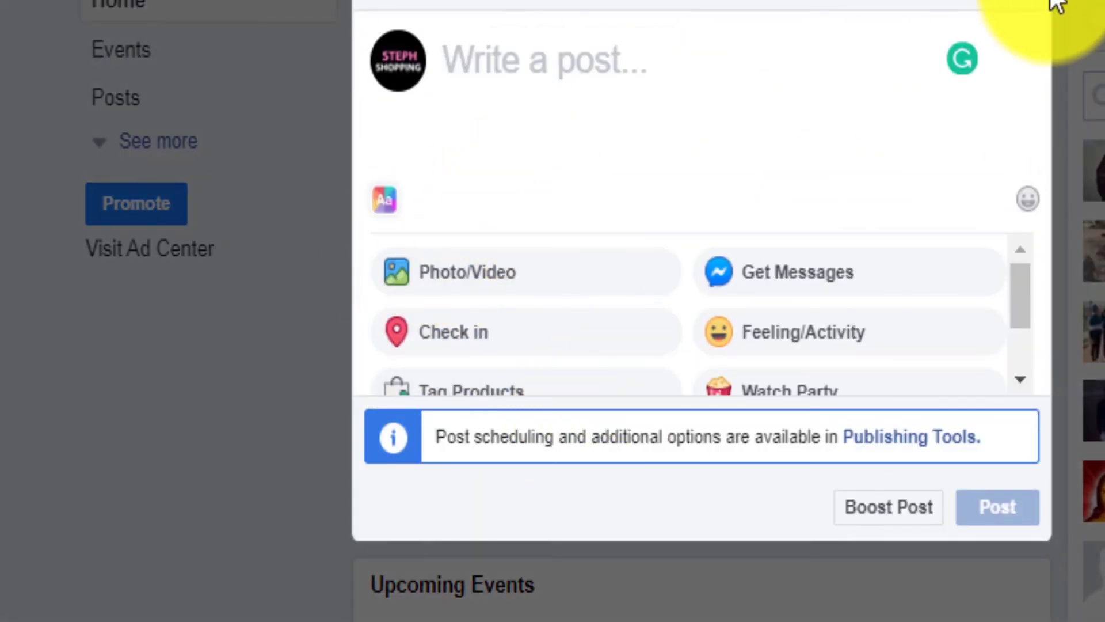
pyautogui.click(1048, 6)
pyautogui.click(455, 396)
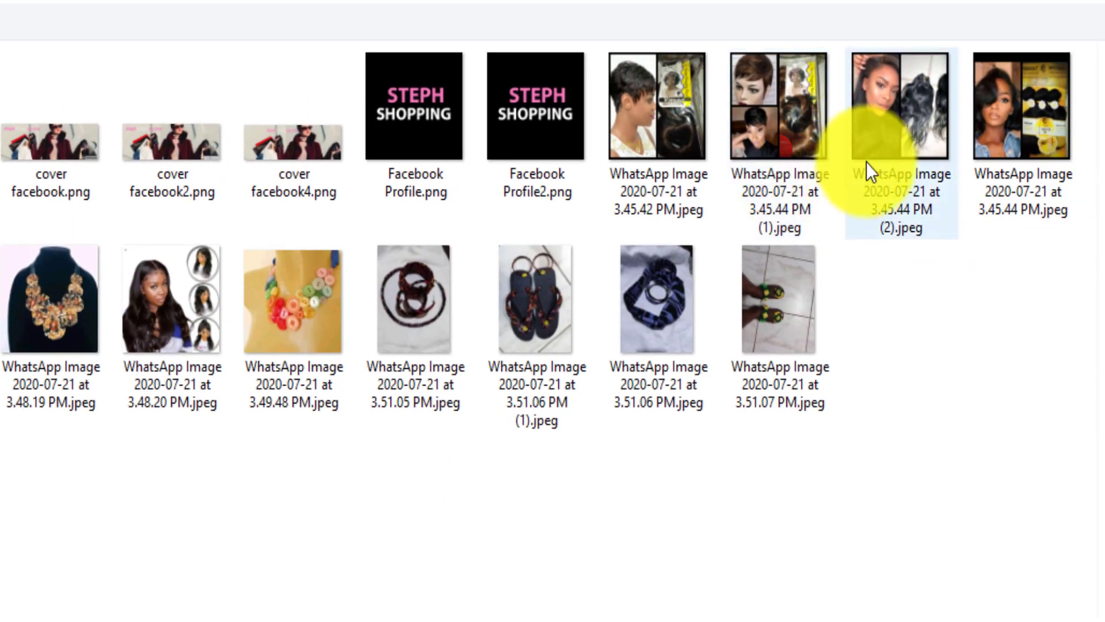
pyautogui.click(920, 90)
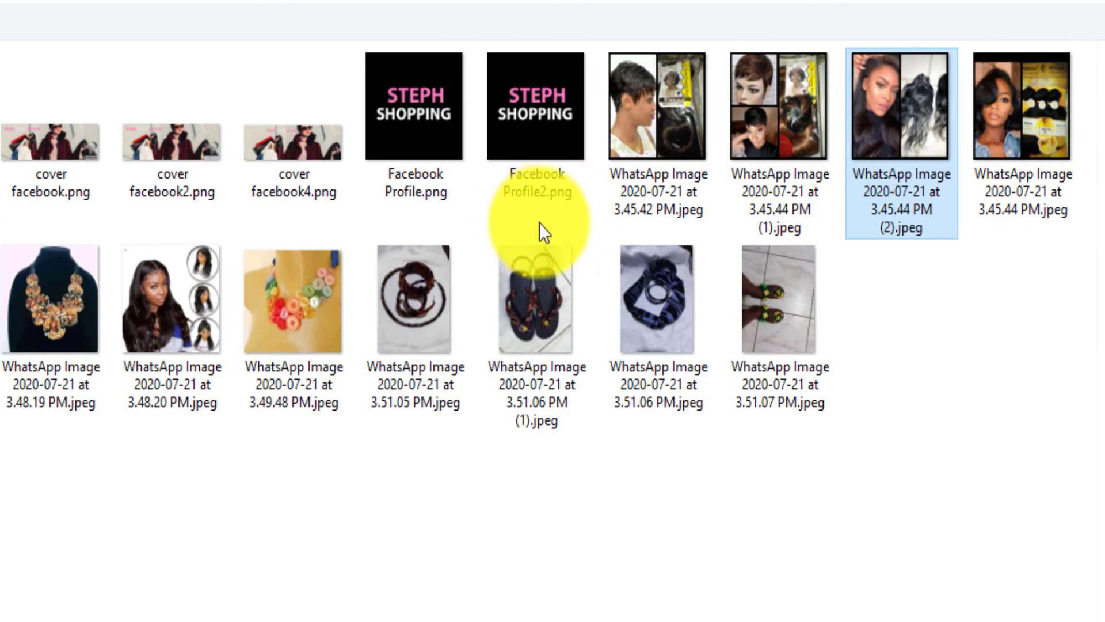
pyautogui.click(1013, 118)
pyautogui.click(770, 121)
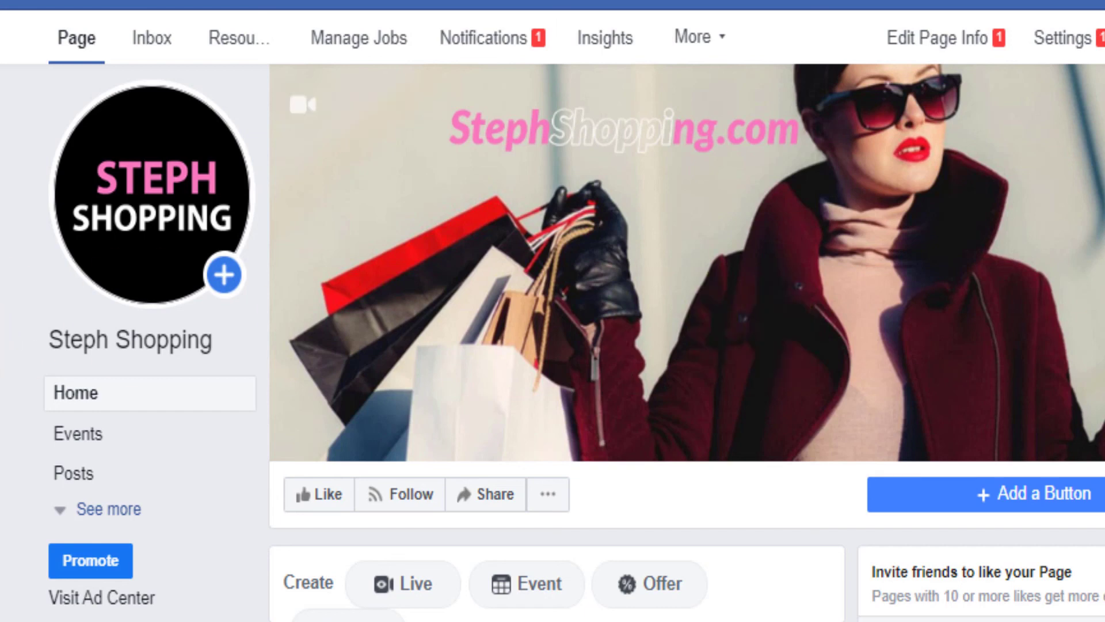
pyautogui.click(473, 497)
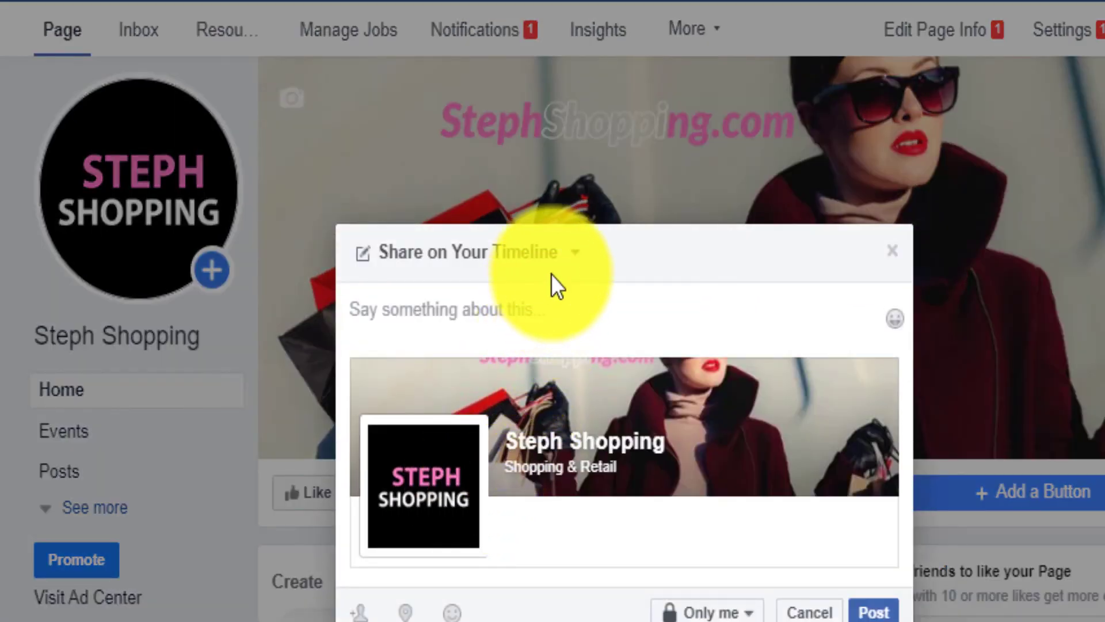
pyautogui.click(573, 254)
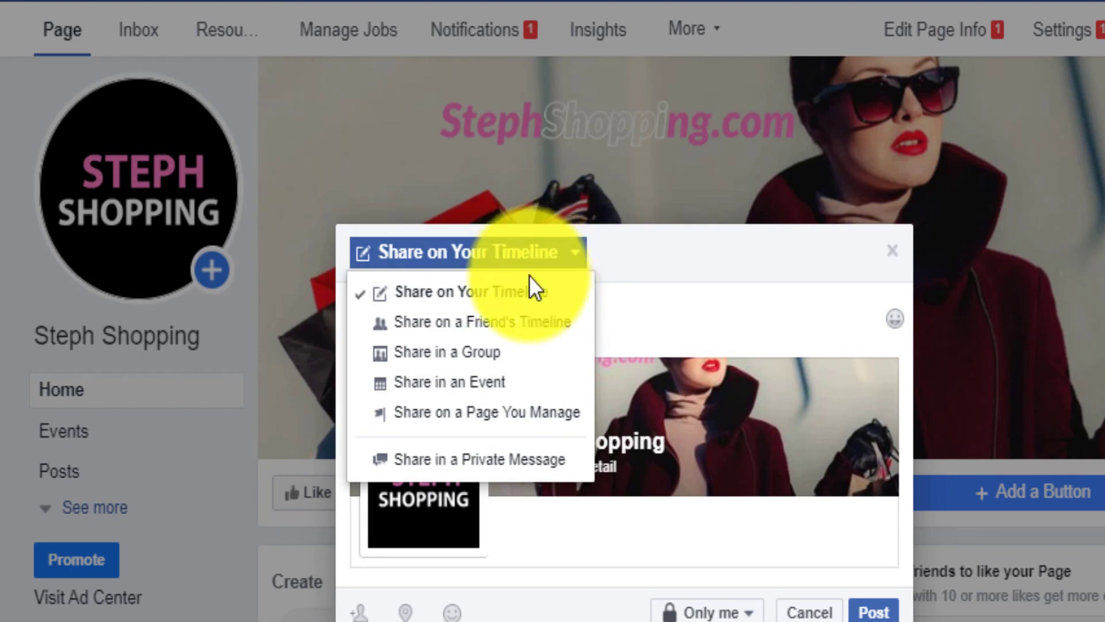